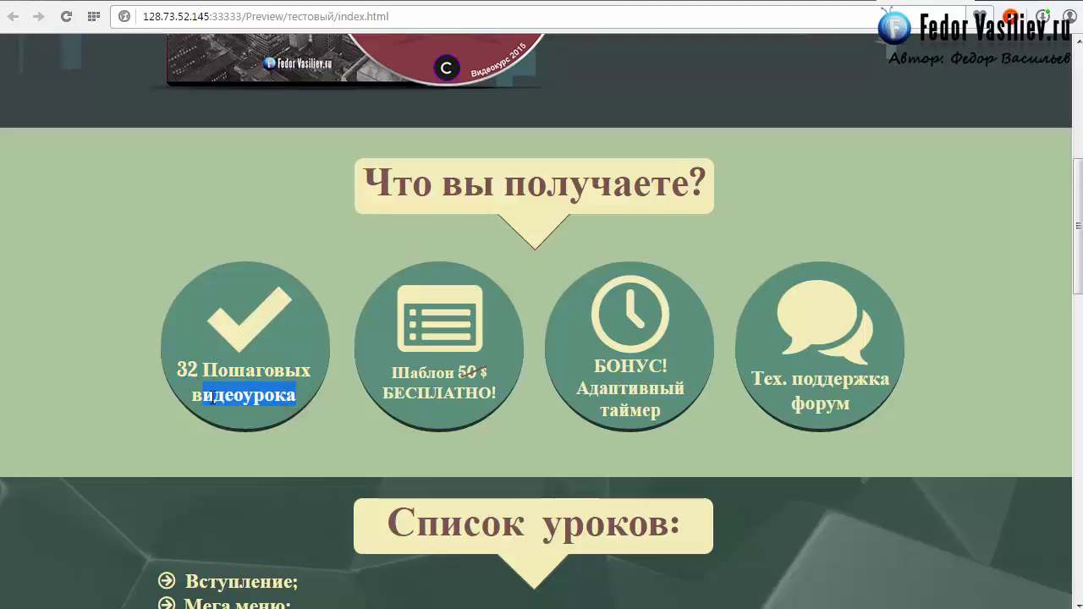
# Examine the captions inside the circles of the "Что вы получаете?" section on the sample page
pyautogui.click(212, 397)
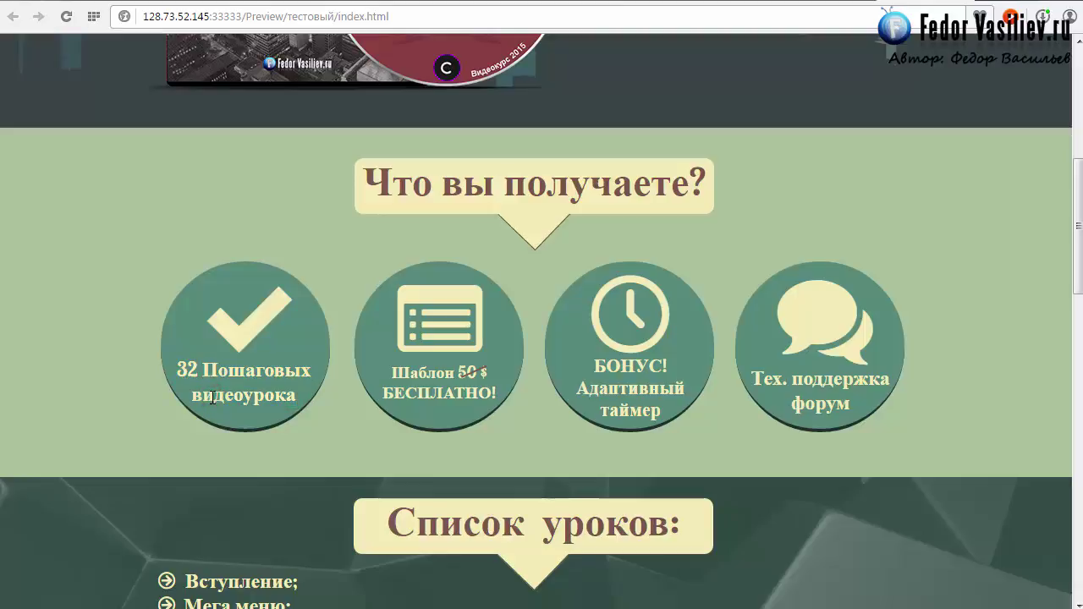
pyautogui.moveTo(176, 375); pyautogui.dragTo(213, 372)
pyautogui.click(194, 369)
pyautogui.moveTo(176, 372); pyautogui.dragTo(298, 391)
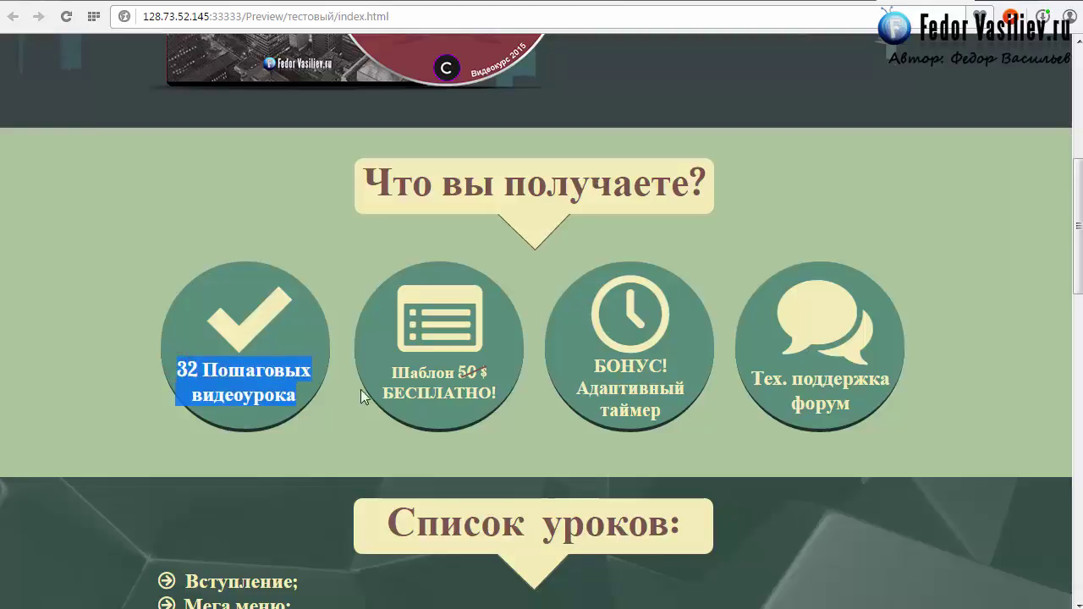
pyautogui.moveTo(394, 372); pyautogui.dragTo(478, 392)
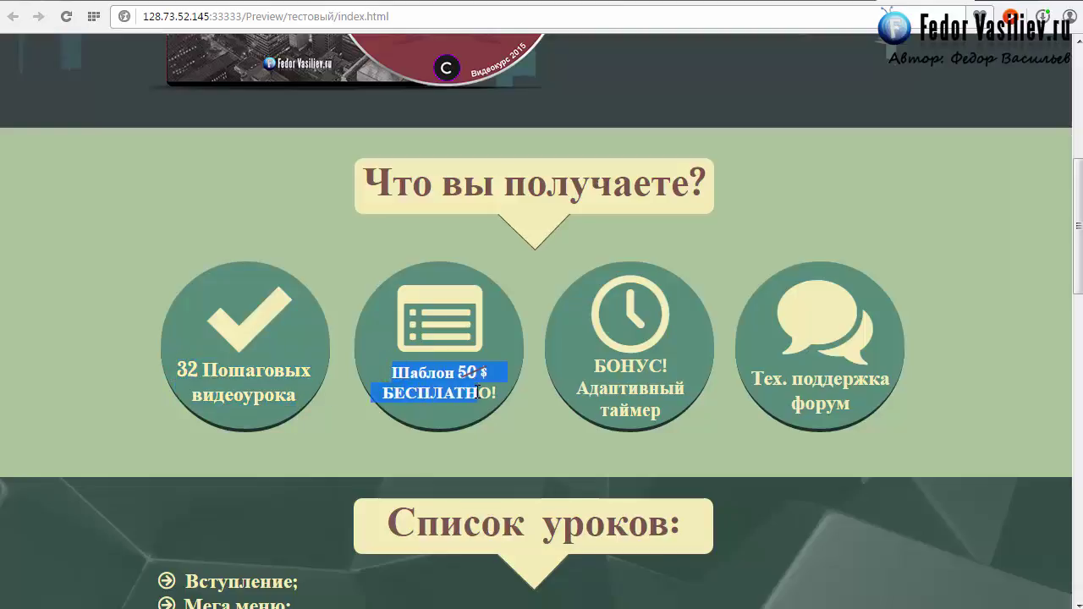
pyautogui.click(579, 377)
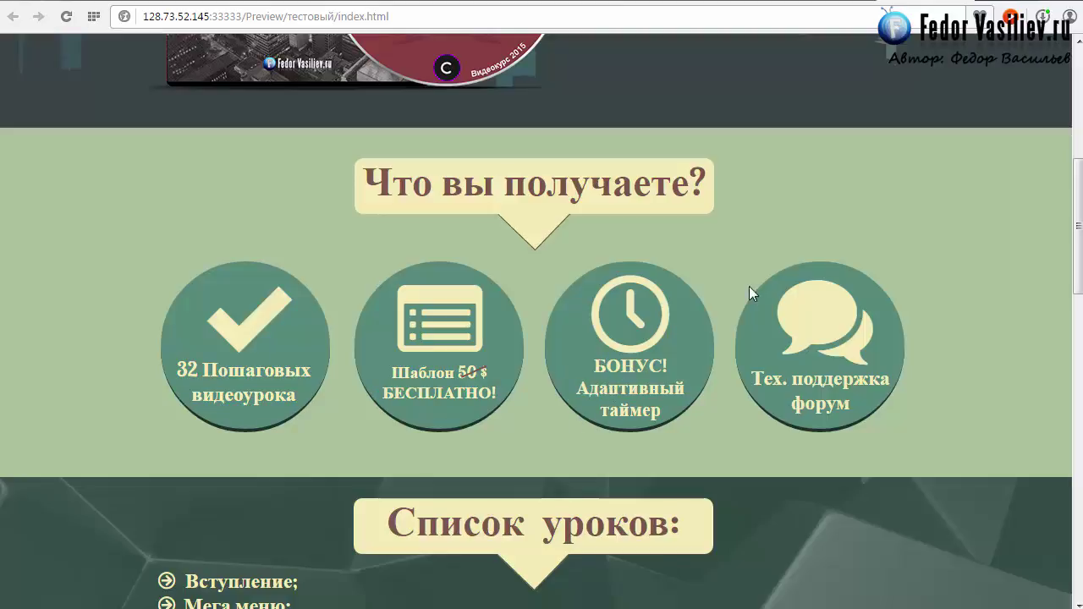
# Switch to Adobe Muse and draw a 100% wide rectangle about 382 px high directly below the header section
pyautogui.hotkey('alt', 'Tab')
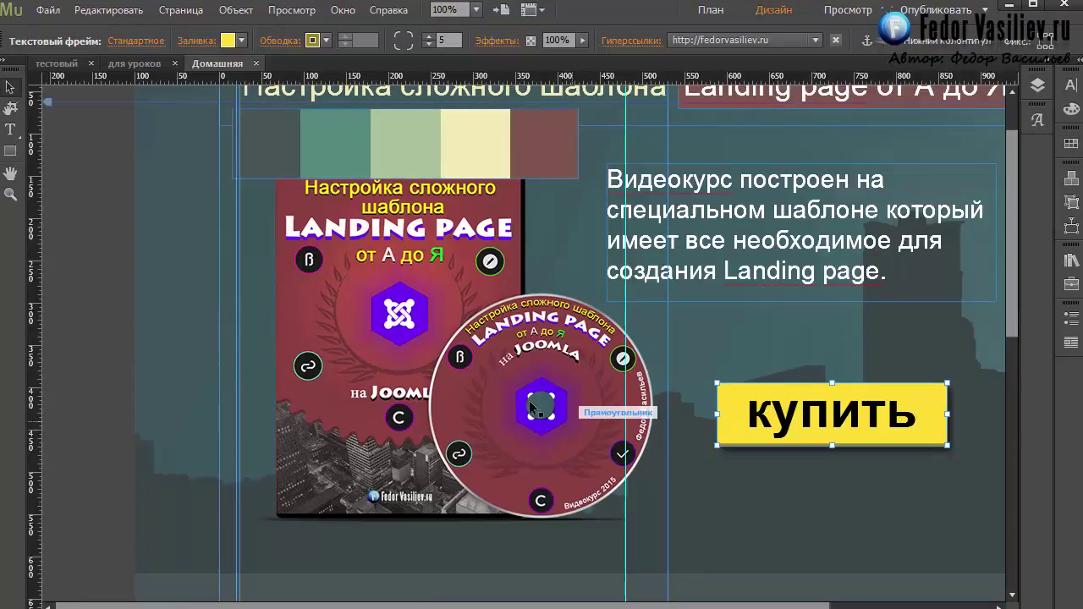
pyautogui.moveTo(690, 602); pyautogui.dragTo(765, 602)
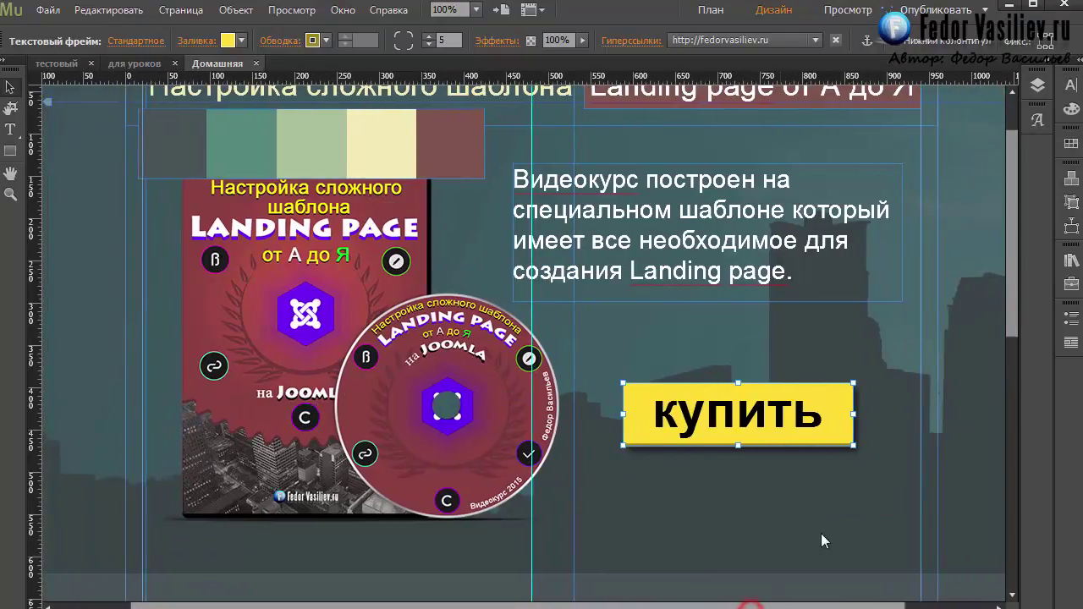
pyautogui.moveTo(1013, 302); pyautogui.dragTo(1019, 433)
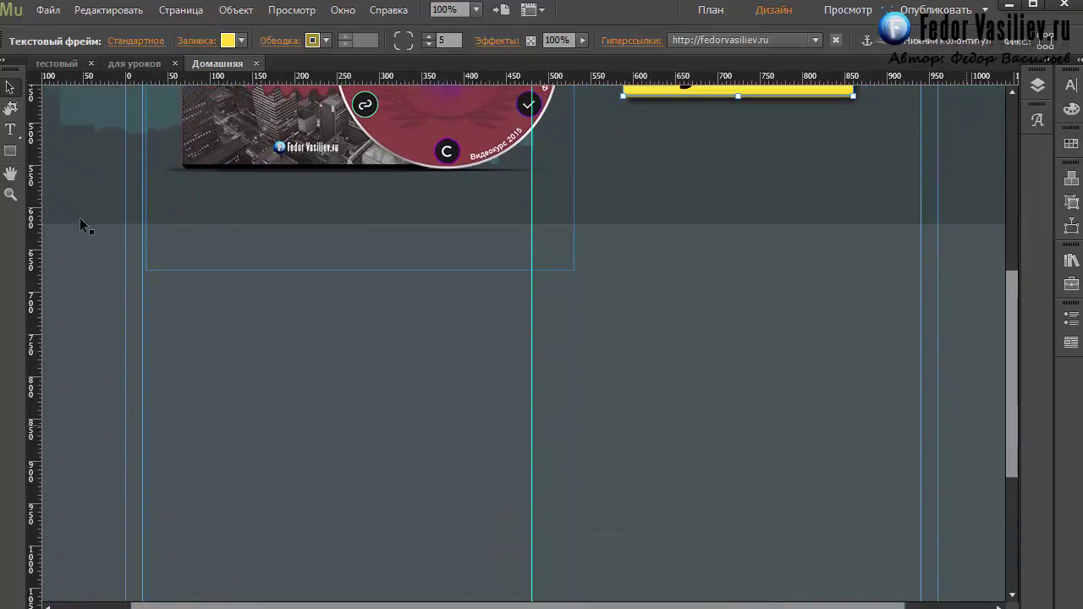
pyautogui.click(10, 151)
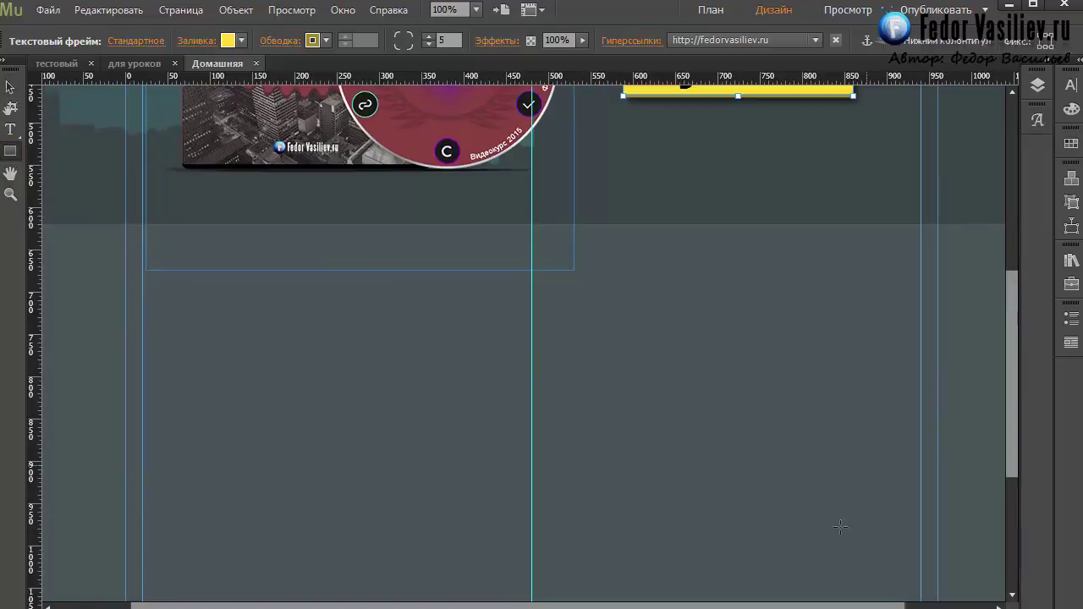
pyautogui.moveTo(876, 606); pyautogui.dragTo(930, 606)
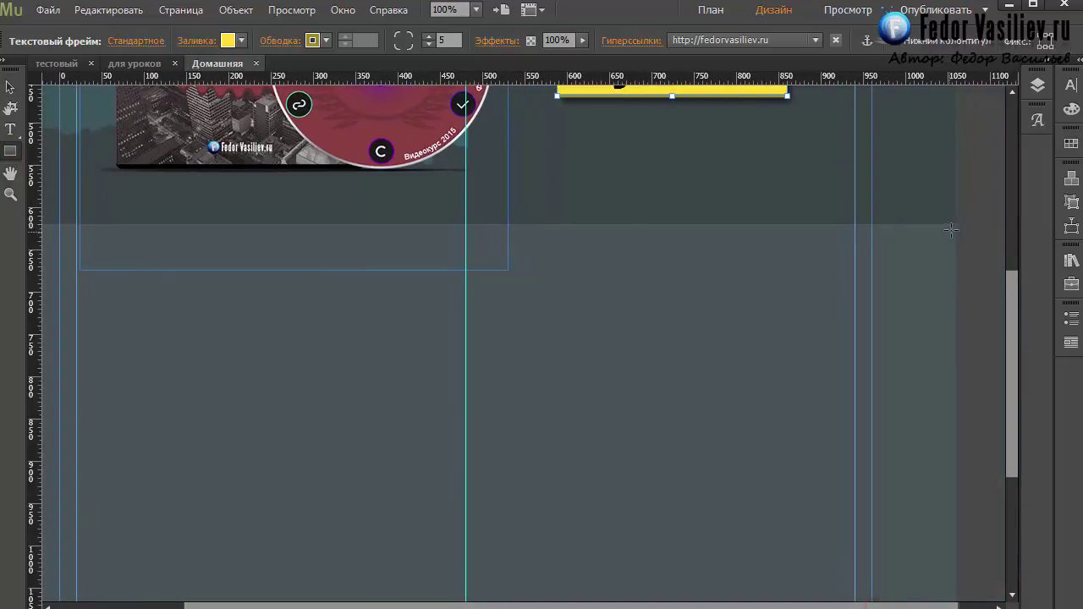
pyautogui.moveTo(956, 224)
pyautogui.mouseDown()
pyautogui.moveTo(841, 392)
pyautogui.moveTo(774, 459)
pyautogui.moveTo(325, 564)
pyautogui.moveTo(208, 546)
pyautogui.moveTo(205, 536)
pyautogui.moveTo(65, 546)
pyautogui.moveTo(175, 536)
pyautogui.moveTo(131, 544)
pyautogui.mouseUp()
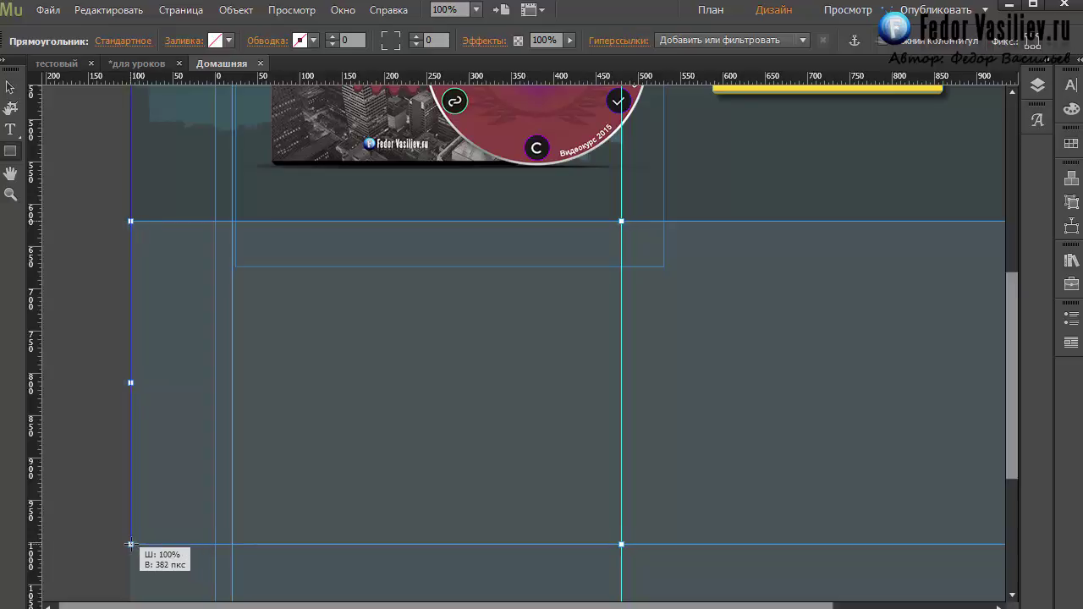
pyautogui.moveTo(130, 544); pyautogui.dragTo(130, 544)
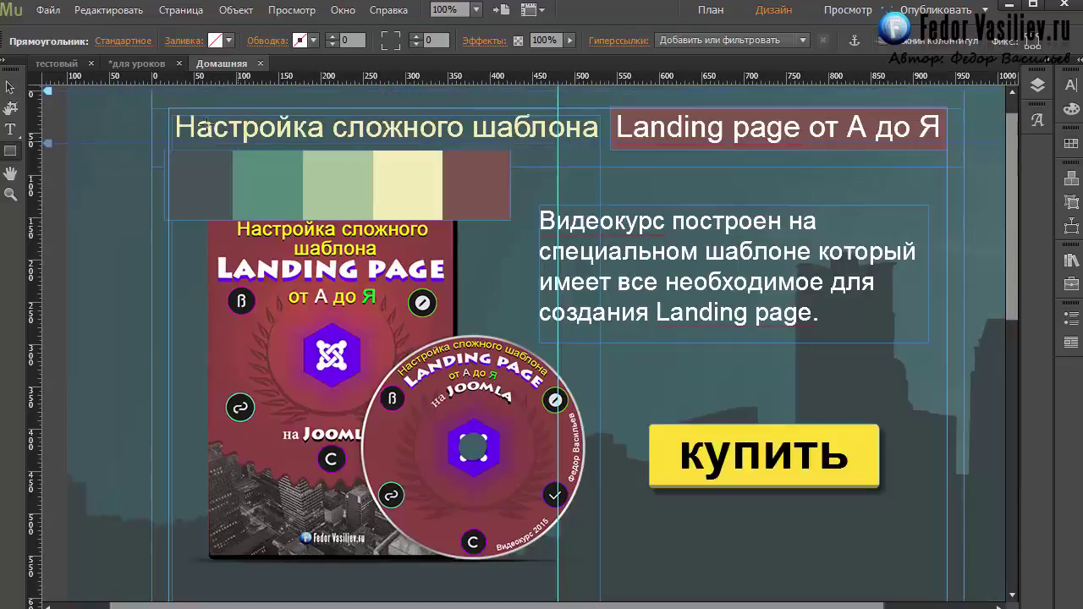
# Move the colour palette image off the course cover to the empty area below the "купить" button
pyautogui.press('v')
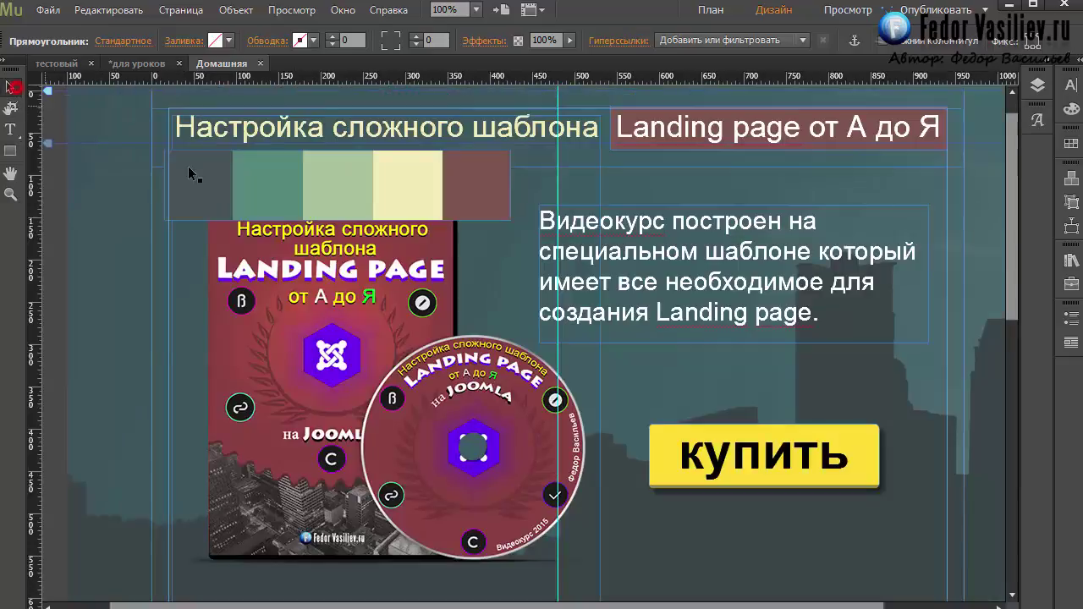
pyautogui.click(353, 174)
pyautogui.moveTo(283, 169); pyautogui.dragTo(276, 563)
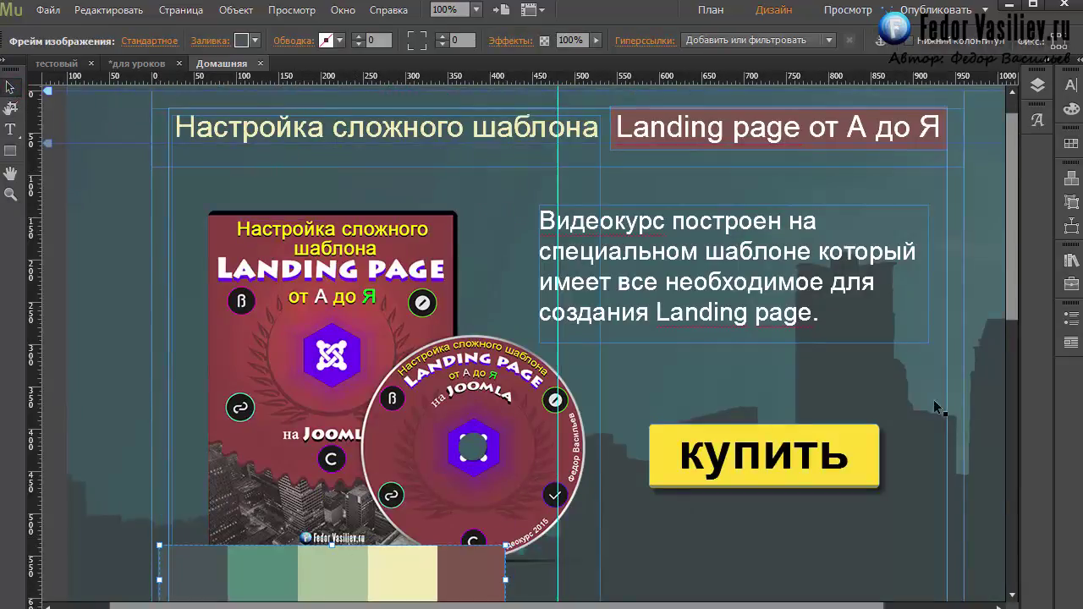
pyautogui.moveTo(1010, 310); pyautogui.dragTo(997, 474)
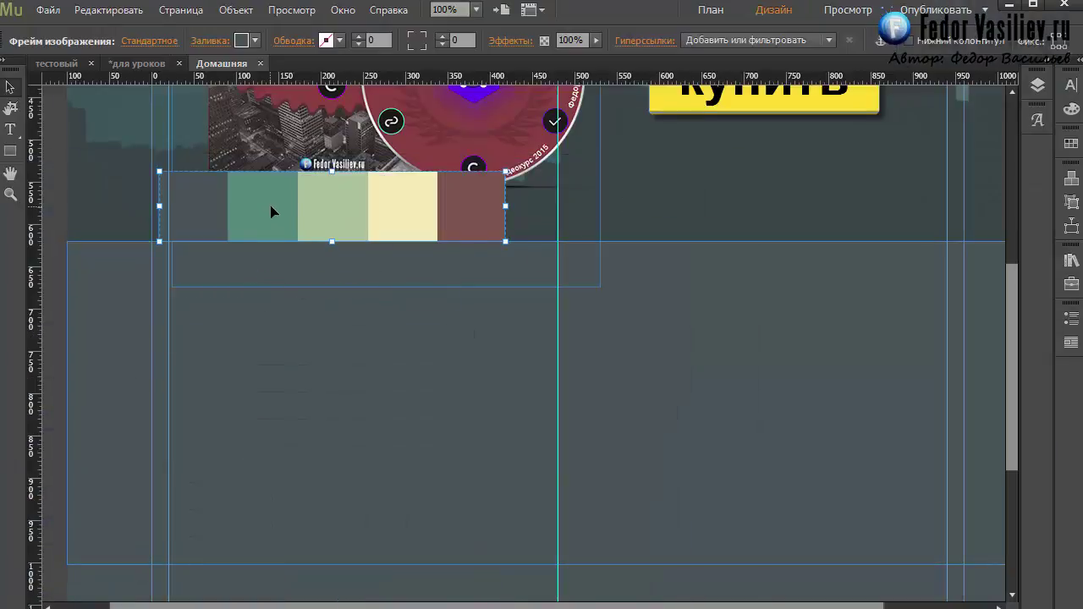
pyautogui.click(355, 209)
pyautogui.moveTo(355, 209); pyautogui.dragTo(803, 193)
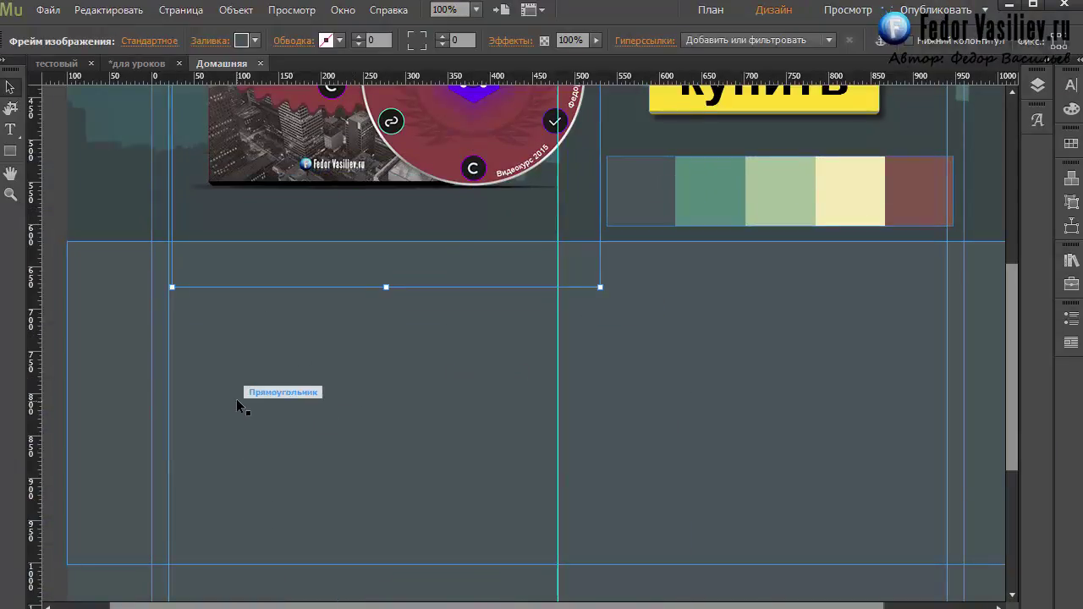
# Fill the full-width rectangle with the light green sampled from the palette image
pyautogui.click(110, 370)
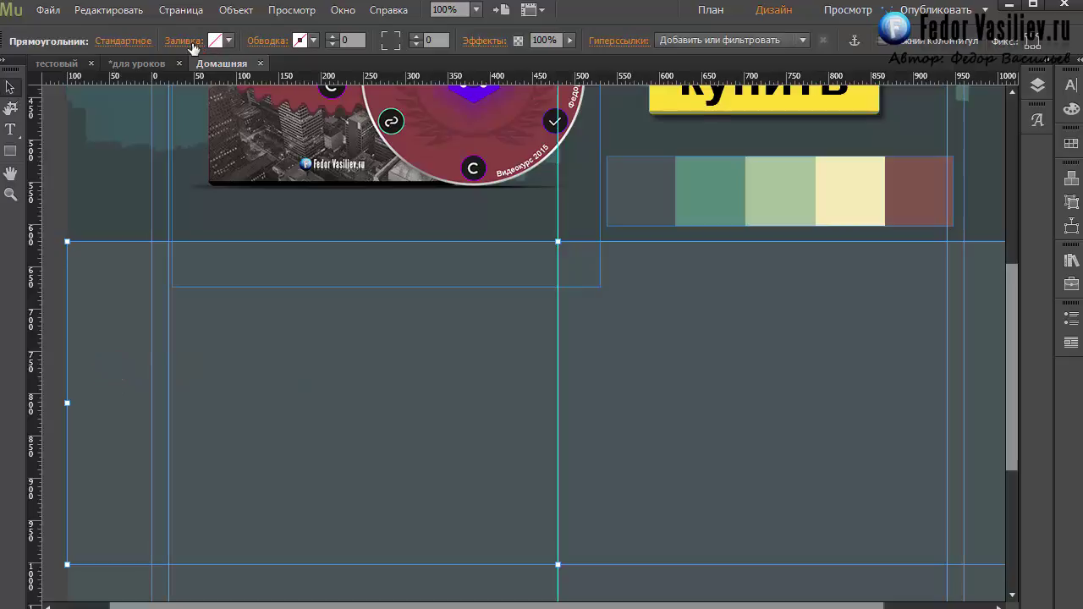
pyautogui.click(190, 42)
pyautogui.click(245, 163)
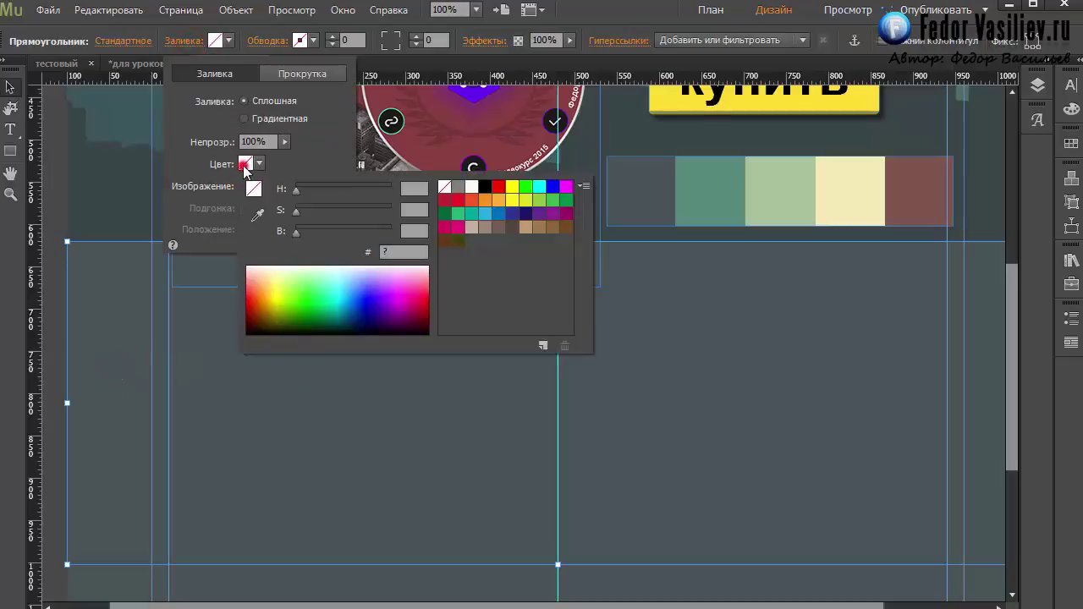
pyautogui.click(257, 216)
pyautogui.click(838, 188)
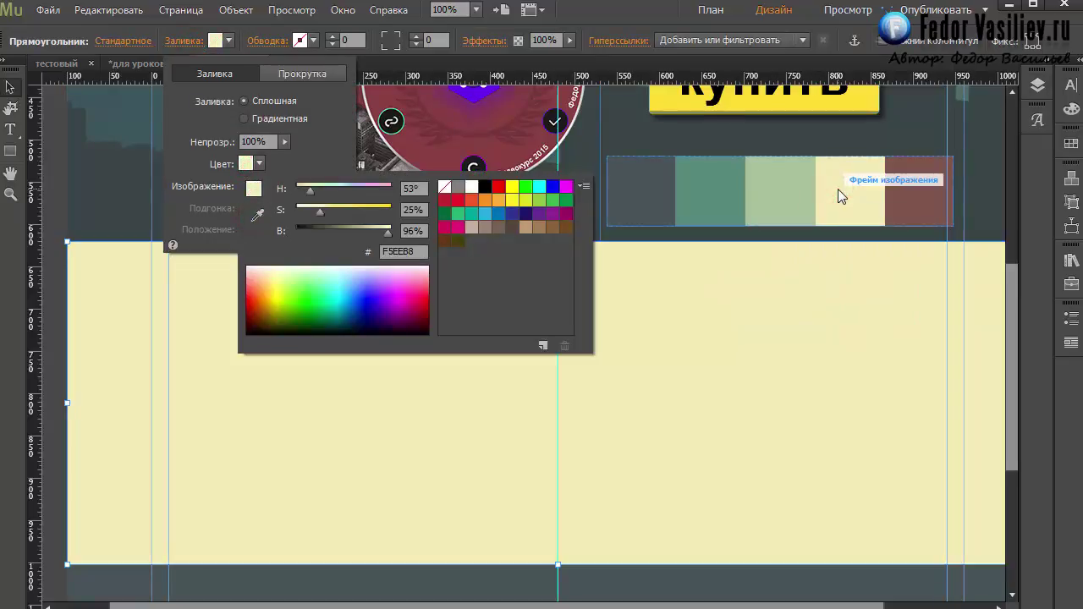
pyautogui.click(257, 216)
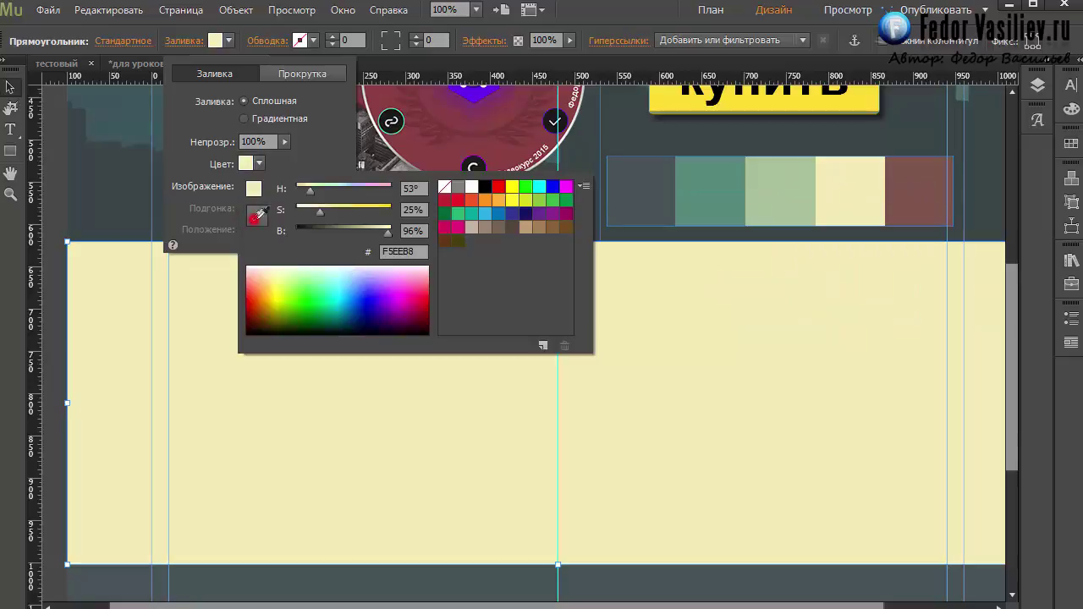
pyautogui.click(787, 195)
pyautogui.click(92, 321)
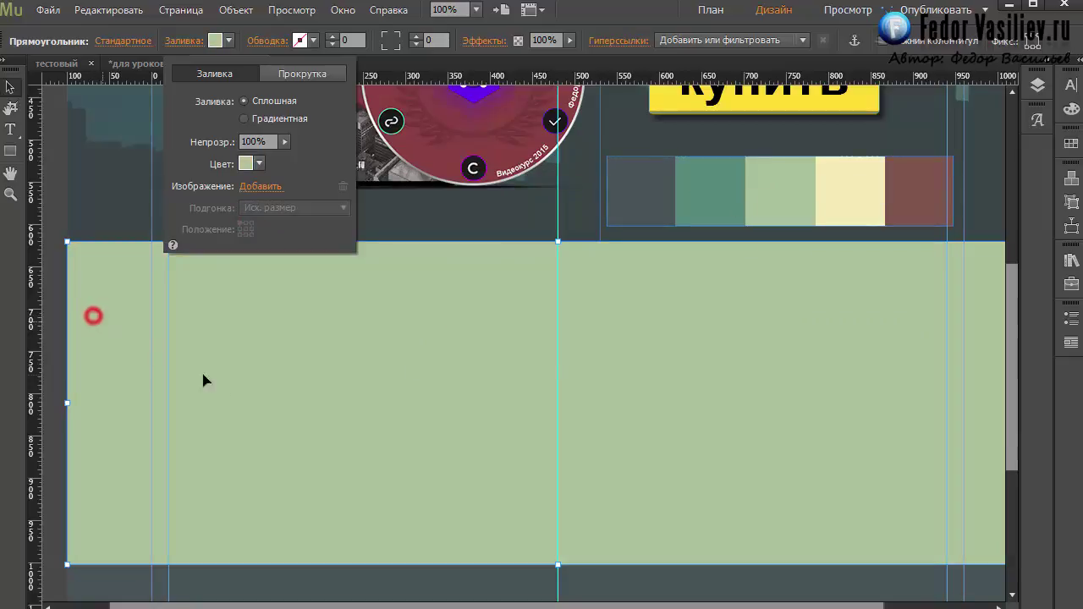
pyautogui.click(502, 214)
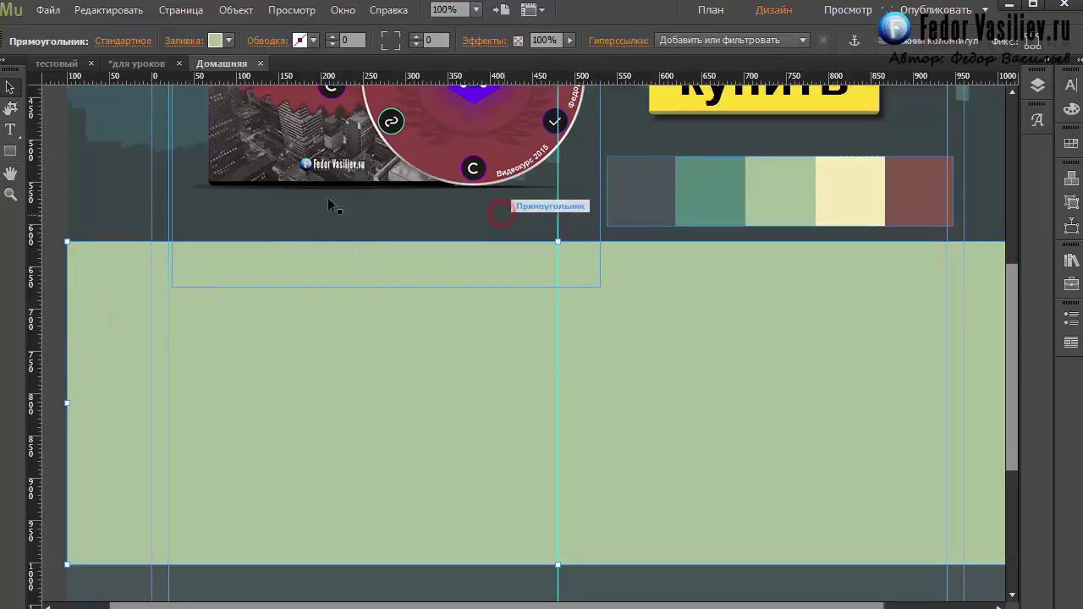
# Preview the page in the browser and compare its new green section with the sample page
pyautogui.click(48, 10)
pyautogui.click(82, 299)
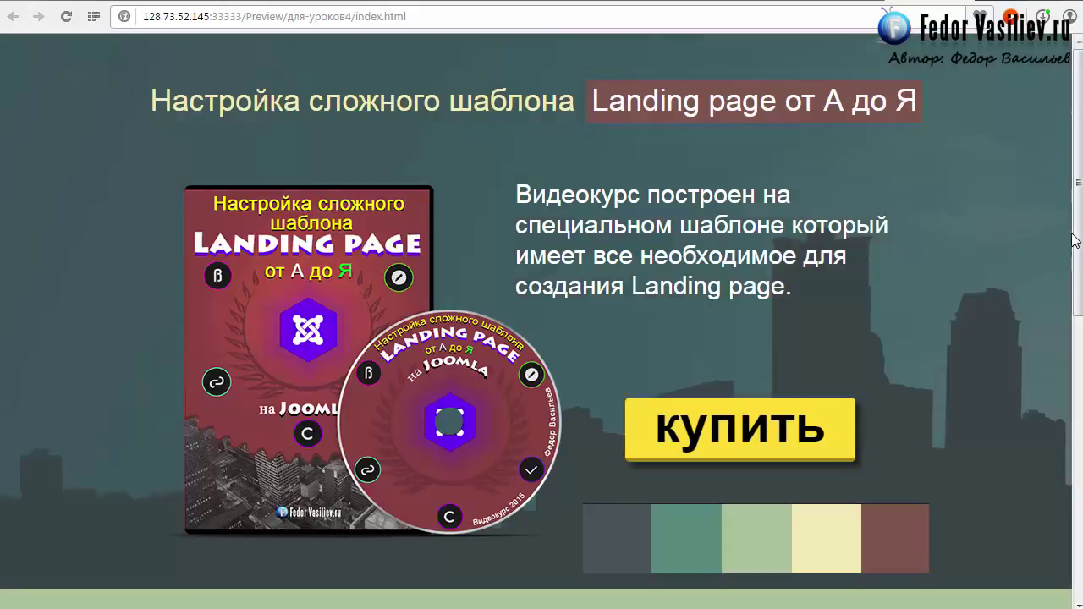
pyautogui.moveTo(1072, 235); pyautogui.dragTo(1074, 400)
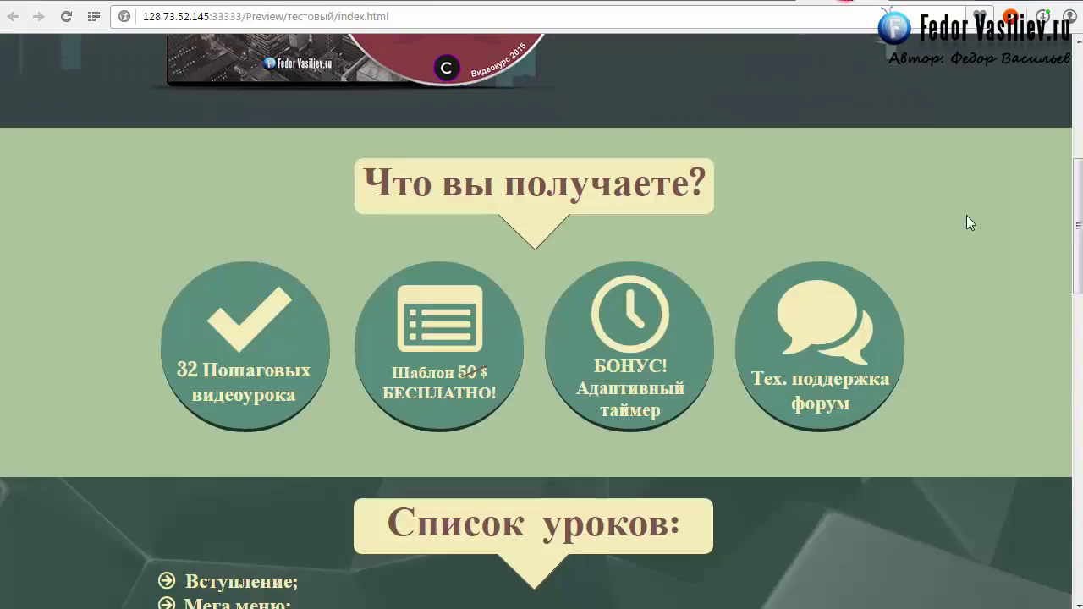
pyautogui.scroll(5, 982, 215)
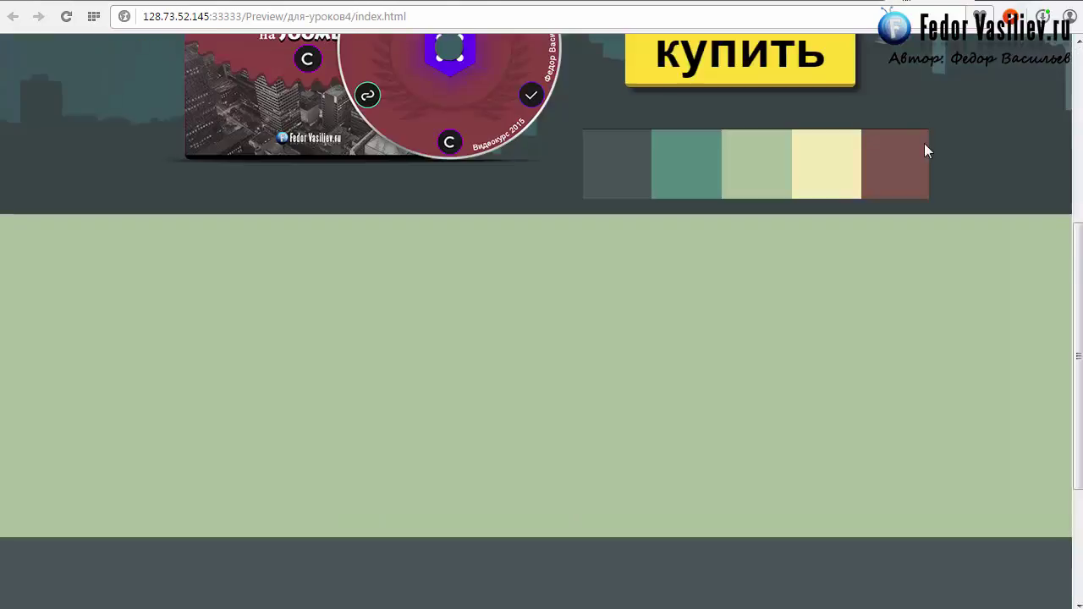
pyautogui.scroll(6, 924, 143)
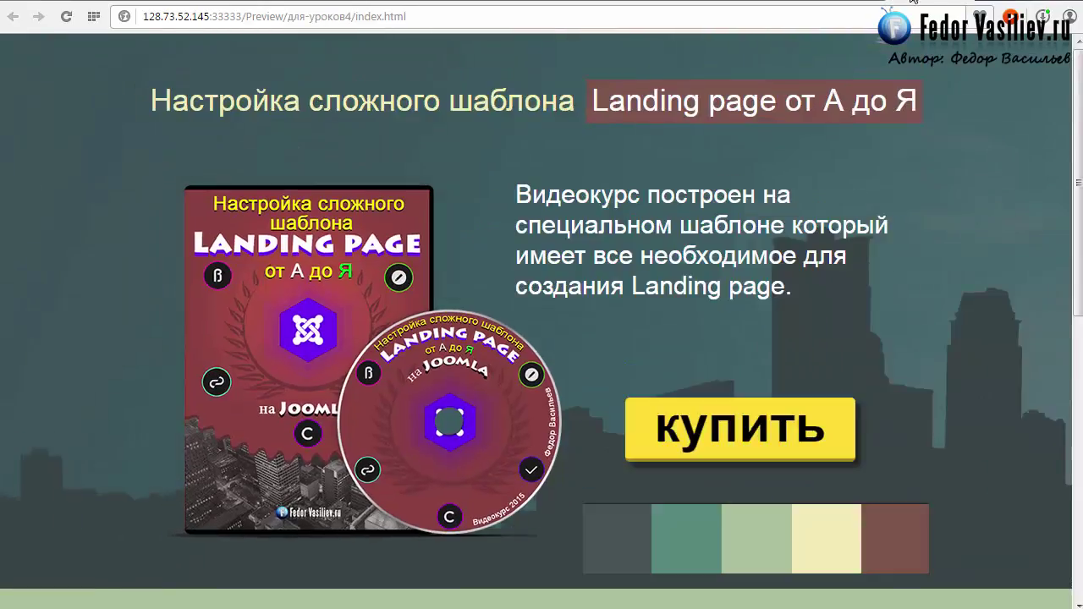
pyautogui.scroll(-6, 855, 182)
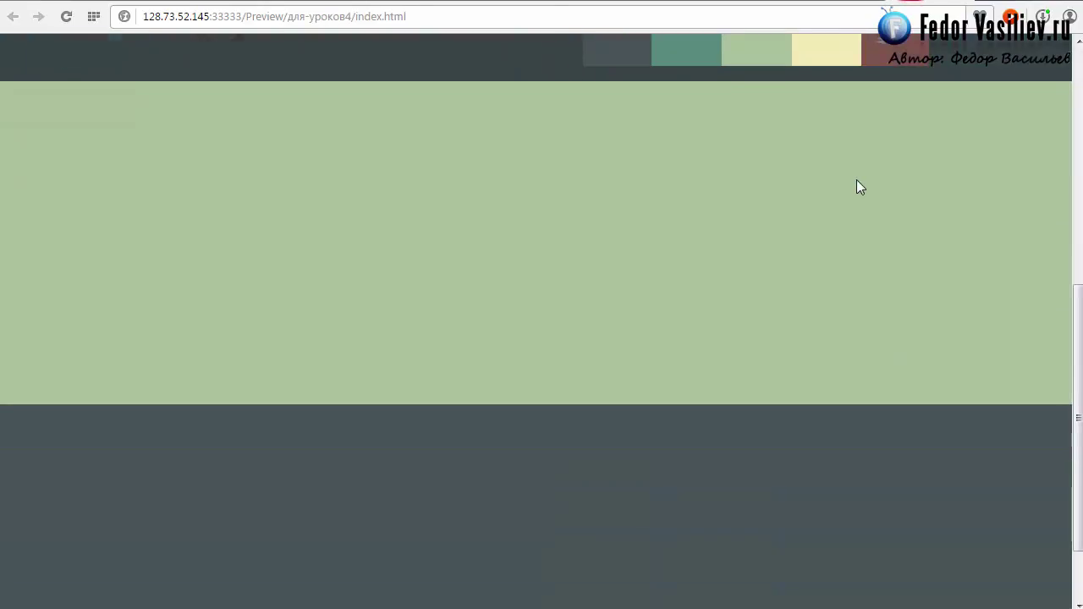
pyautogui.scroll(3, 857, 187)
pyautogui.scroll(-1, 318, 408)
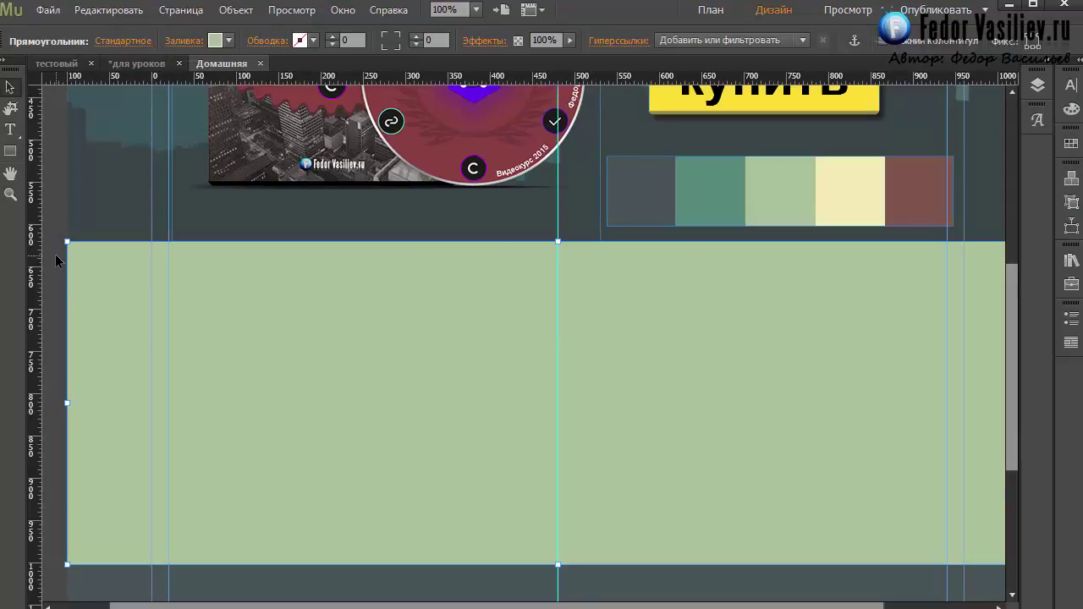
# Draw a square about 200 px wide in the green section and move it to the left column edge
pyautogui.click(11, 152)
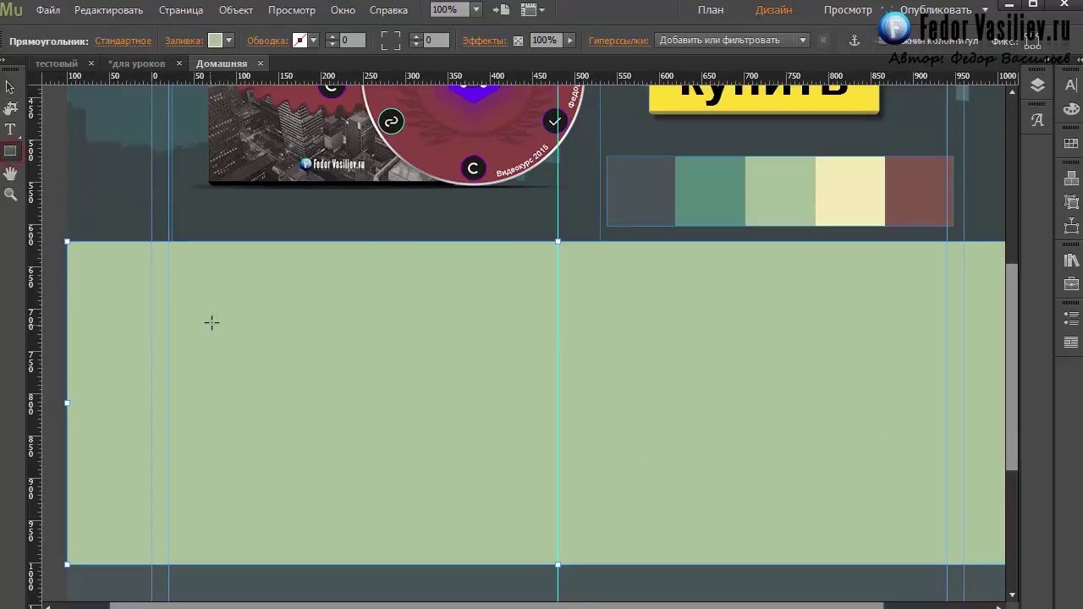
pyautogui.moveTo(227, 297); pyautogui.dragTo(380, 443)
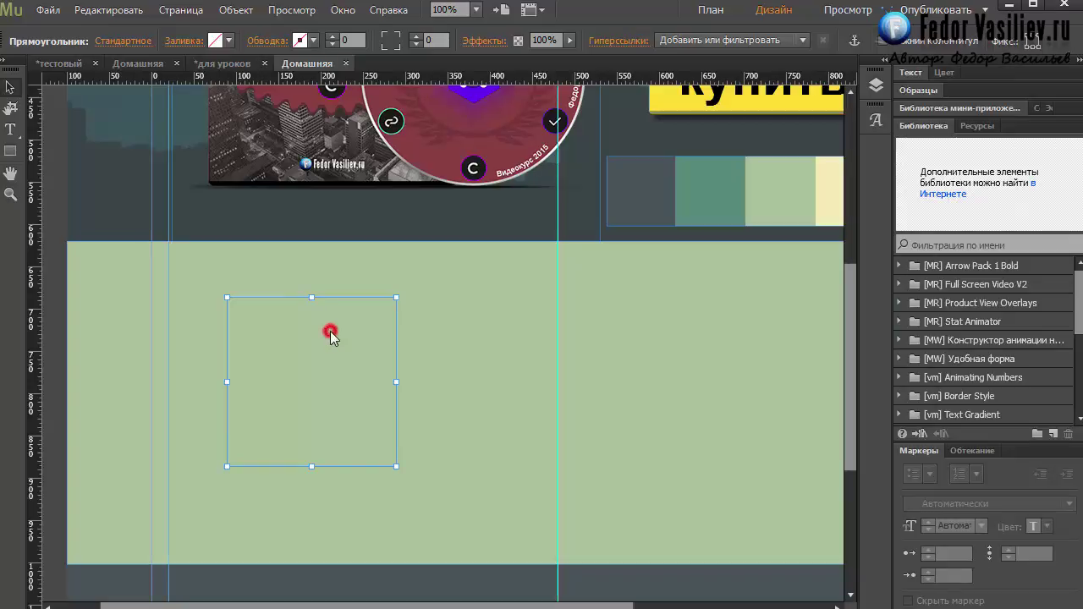
pyautogui.moveTo(330, 331); pyautogui.dragTo(279, 363)
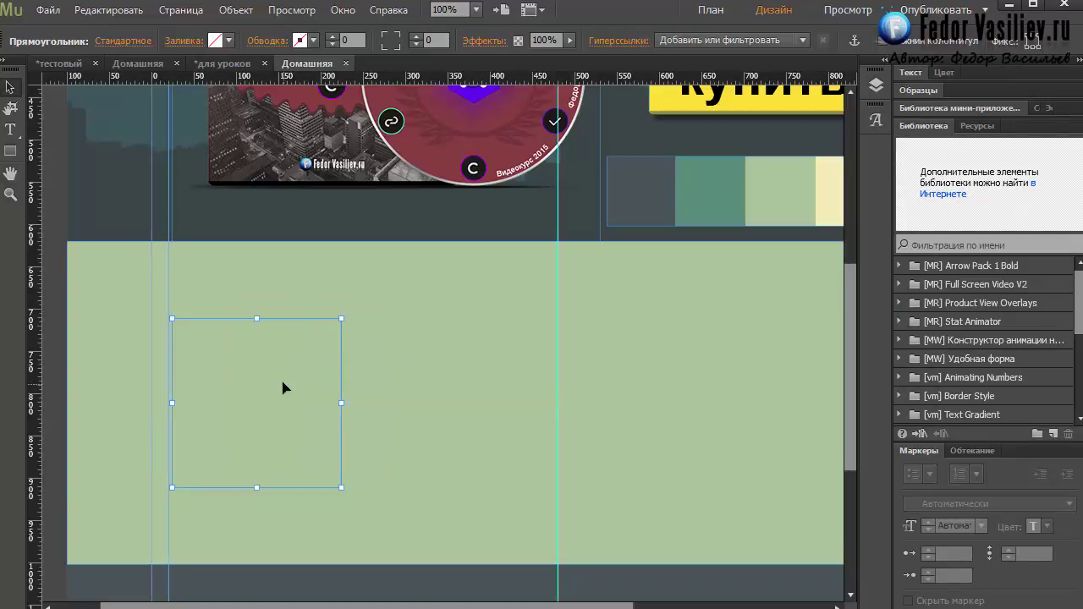
# Fill the square with the dark grey 485657 sampled from the palette image
pyautogui.click(190, 43)
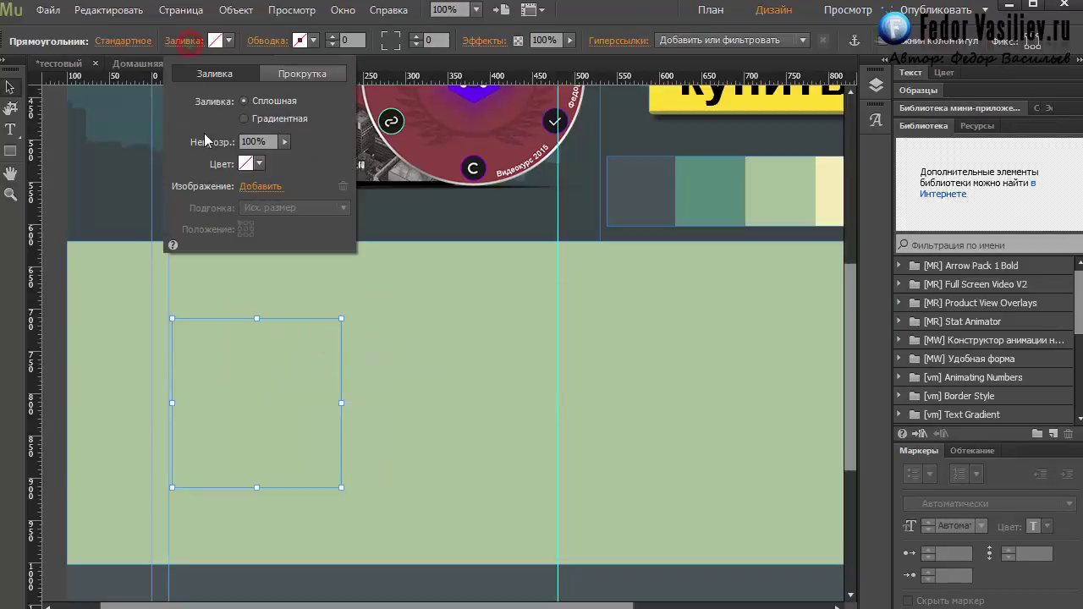
pyautogui.click(224, 39)
pyautogui.click(217, 41)
pyautogui.click(226, 93)
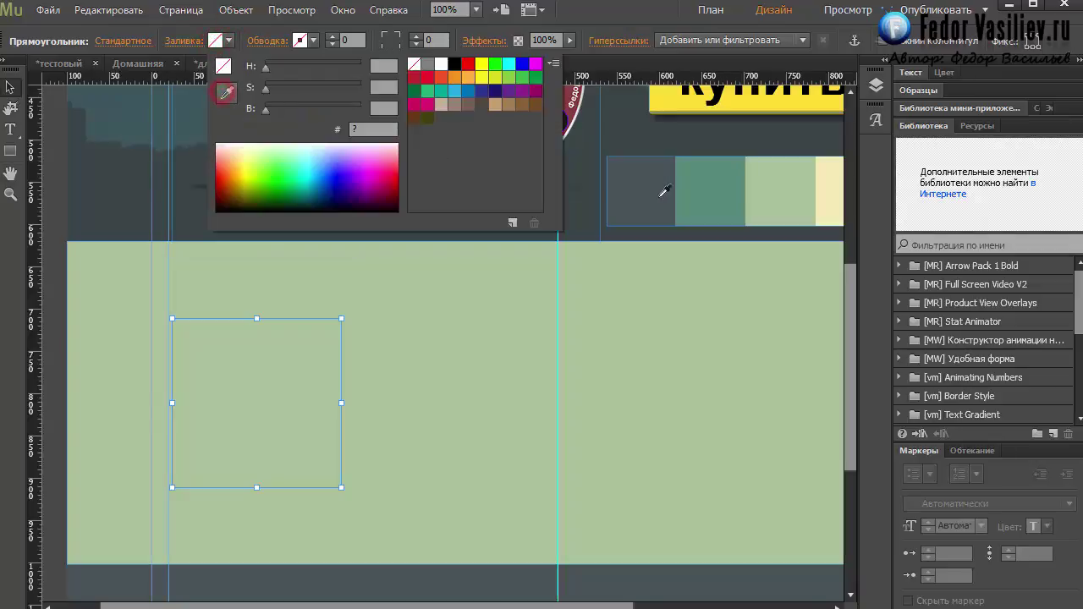
pyautogui.click(647, 190)
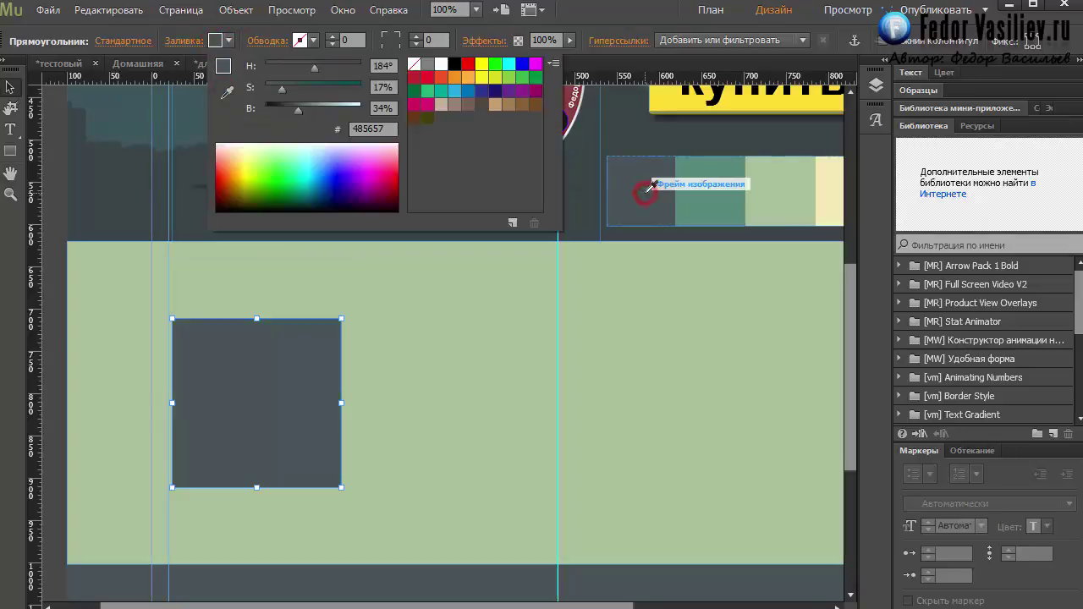
pyautogui.click(214, 404)
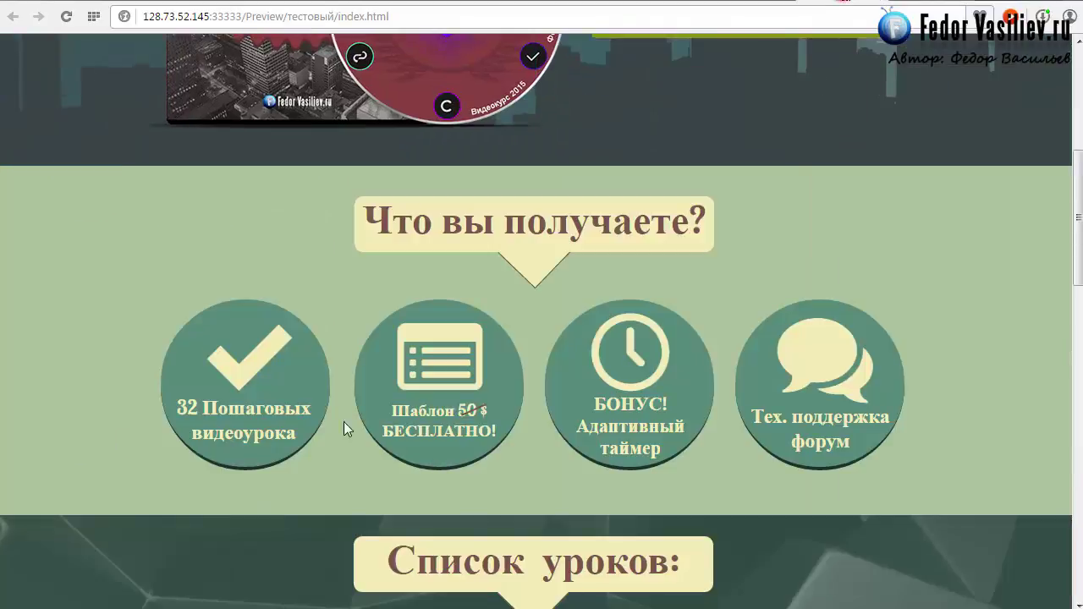
# Check the sample page's circles and fill the square with the teal 558A7D sampled from the palette image
pyautogui.scroll(-2, 296, 387)
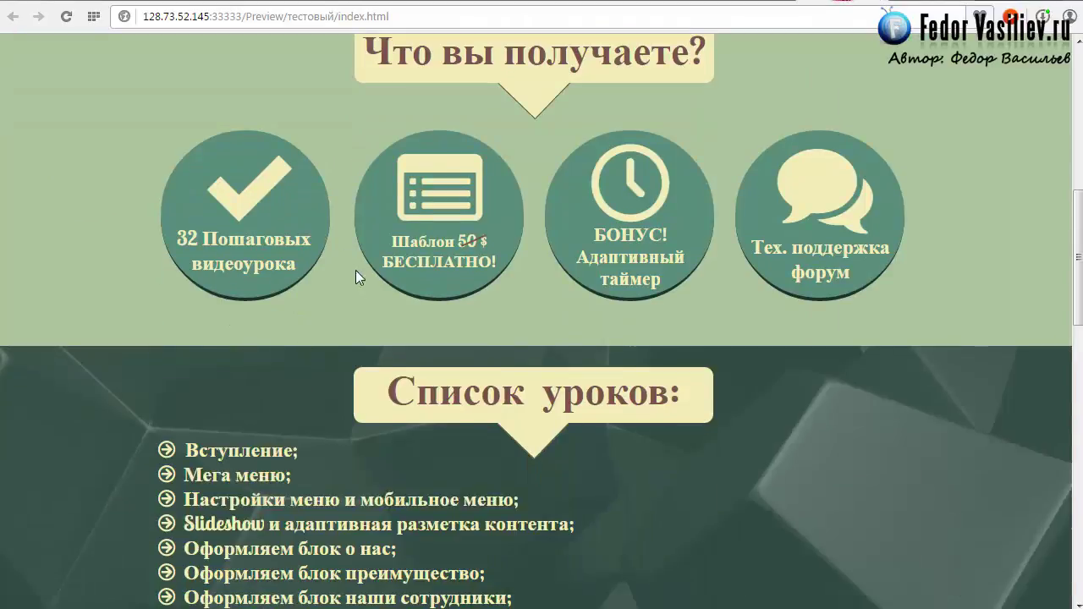
pyautogui.scroll(2, 356, 270)
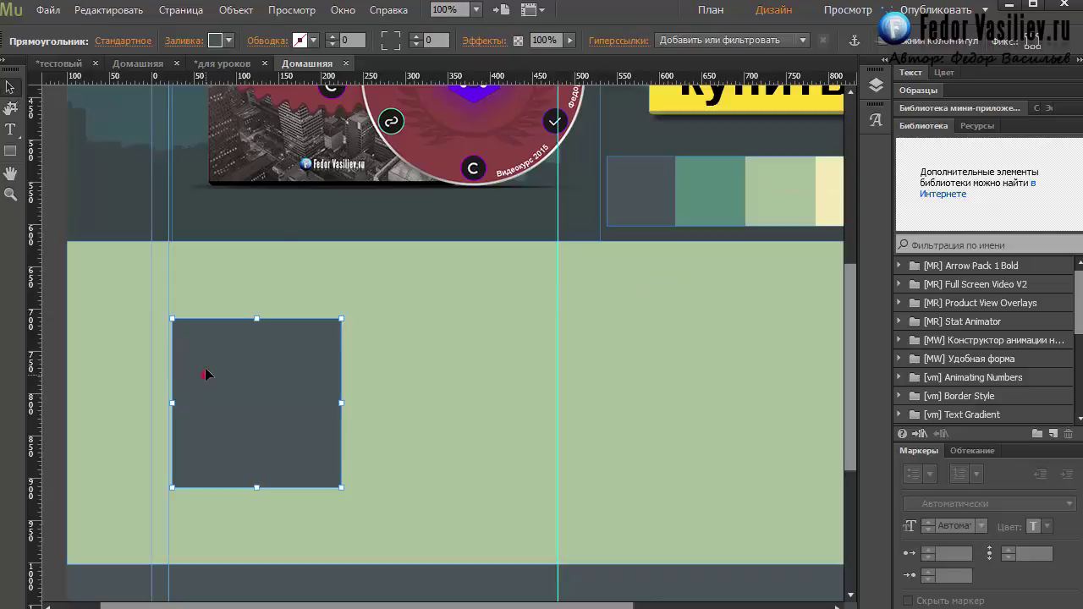
pyautogui.click(217, 40)
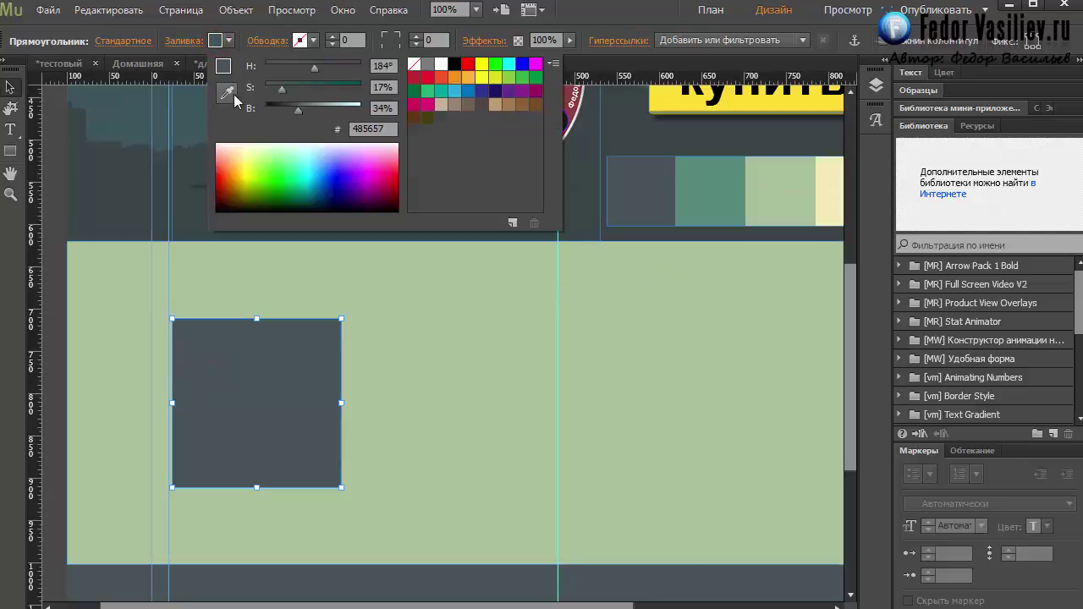
pyautogui.click(227, 93)
pyautogui.click(683, 194)
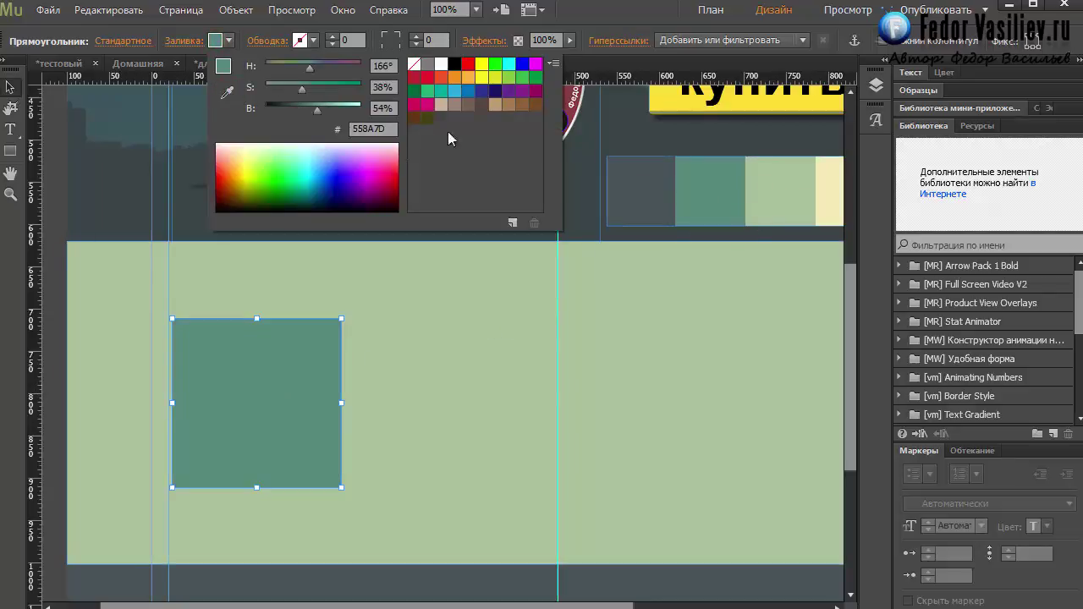
pyautogui.click(276, 362)
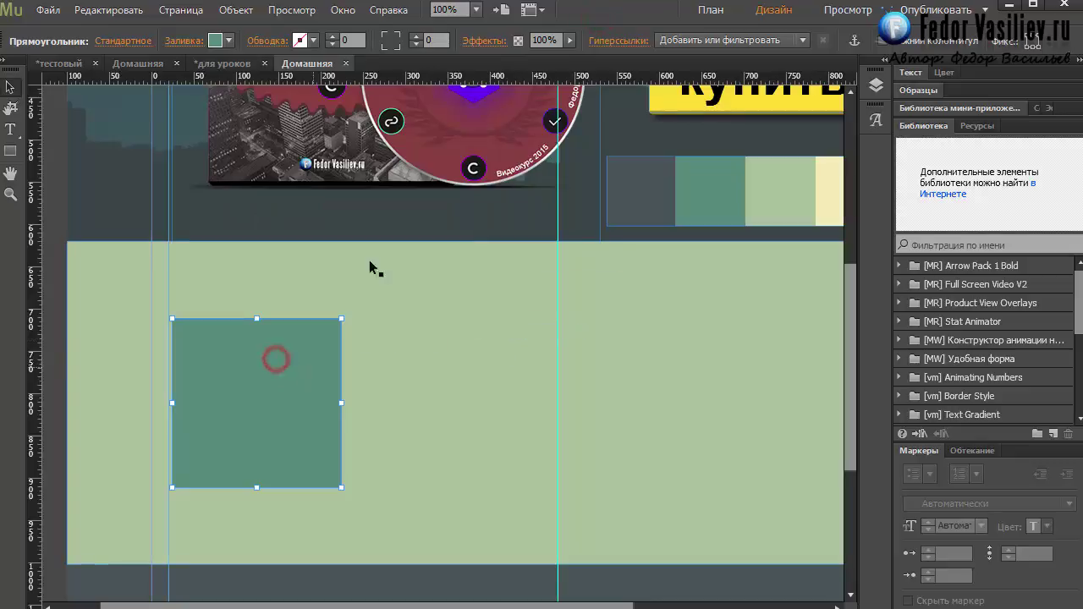
# Round all corners of the teal square with a radius of 100 to turn it into a circle
pyautogui.click(395, 33)
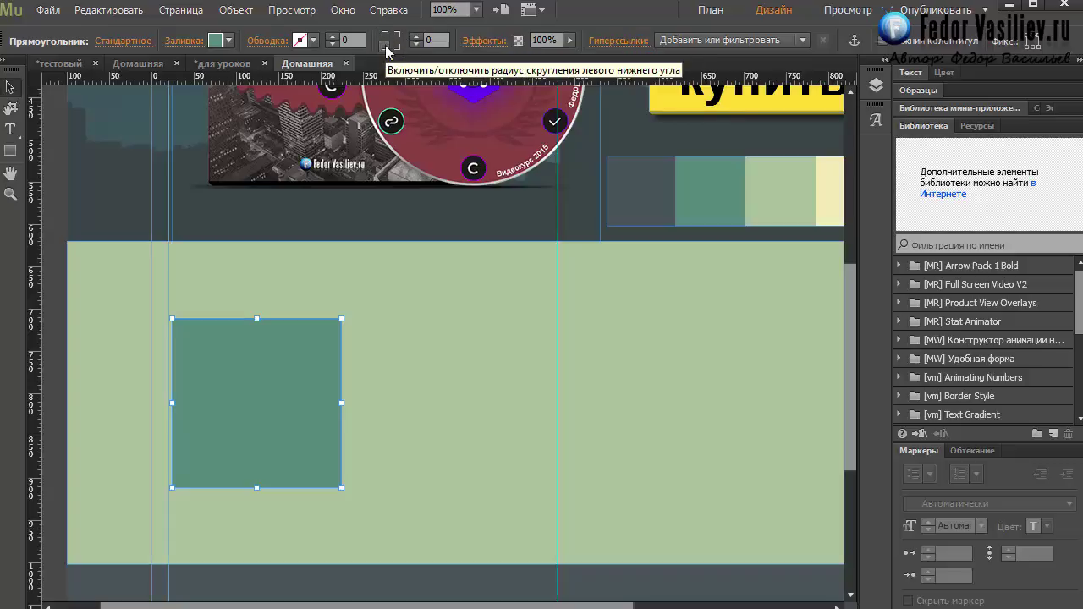
pyautogui.click(431, 40)
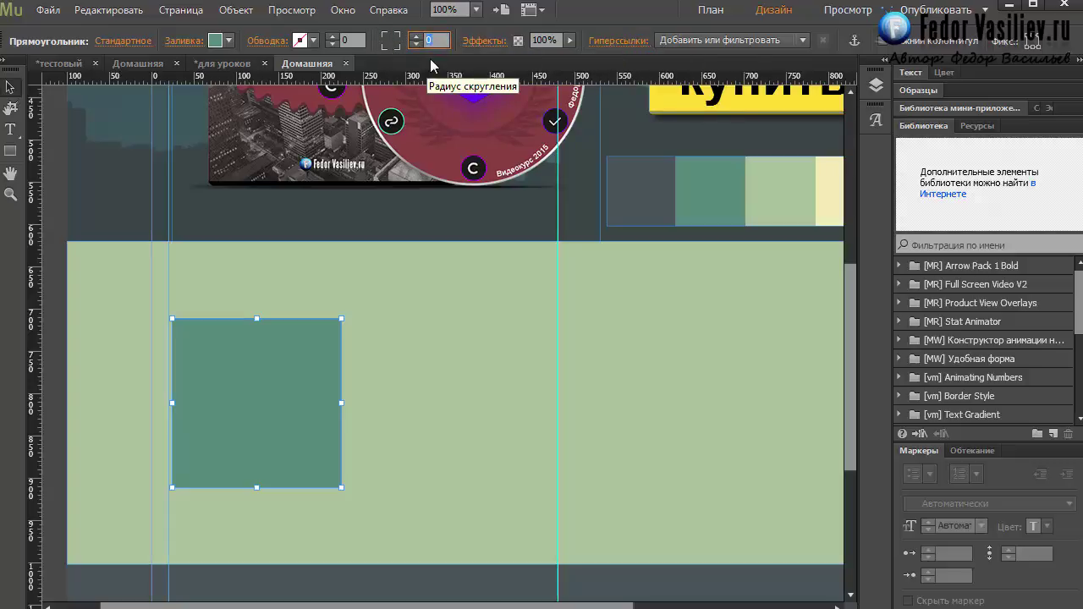
pyautogui.write('100')
pyautogui.press('Return')
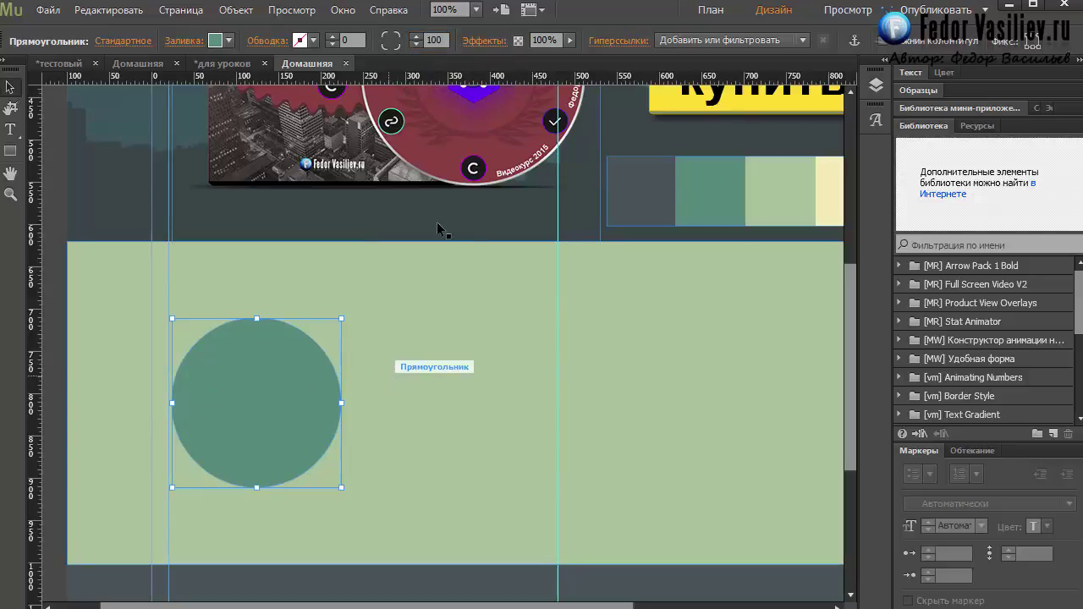
pyautogui.click(381, 309)
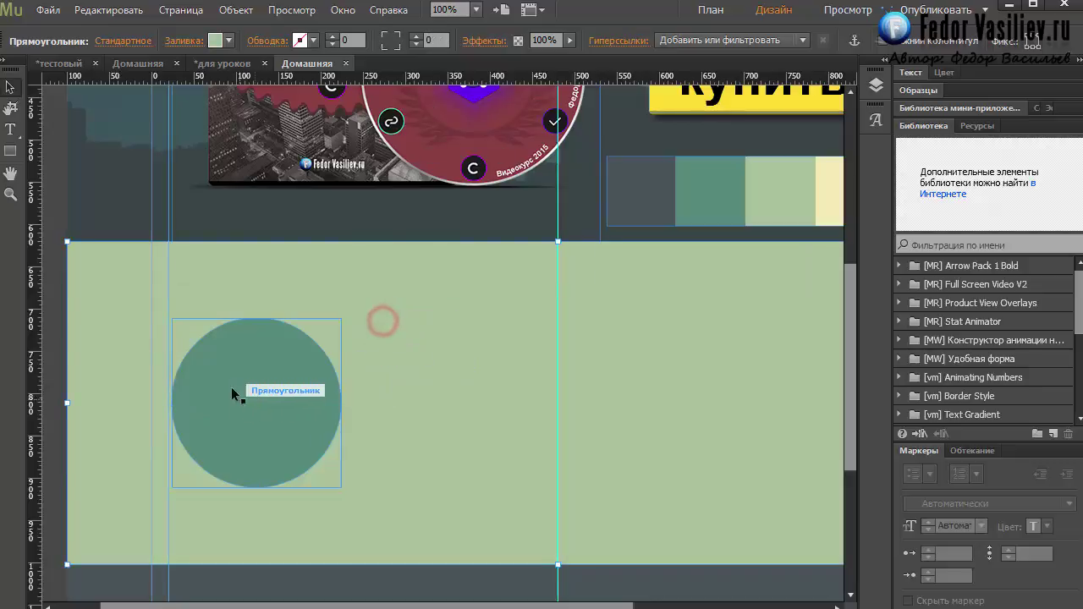
pyautogui.click(250, 407)
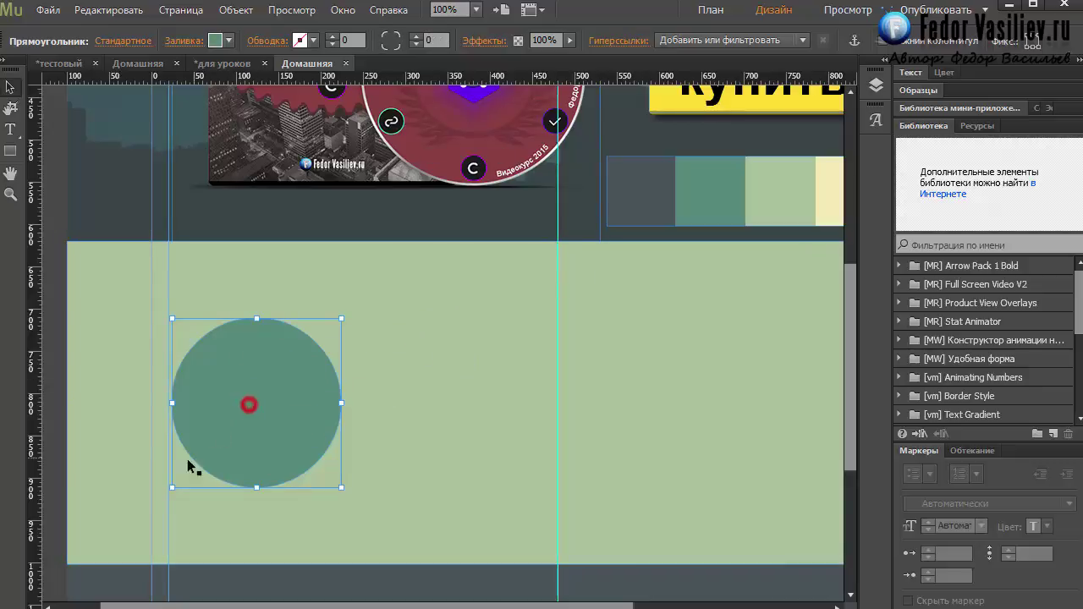
pyautogui.click(400, 418)
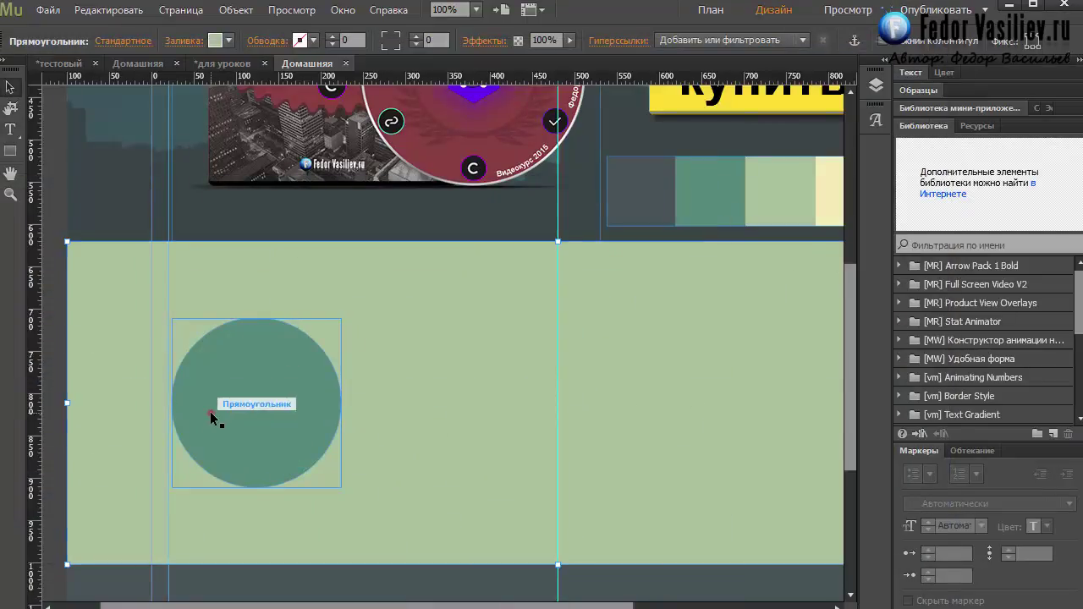
# Add a stroke with a thickness of 3 to the teal circle
pyautogui.click(210, 411)
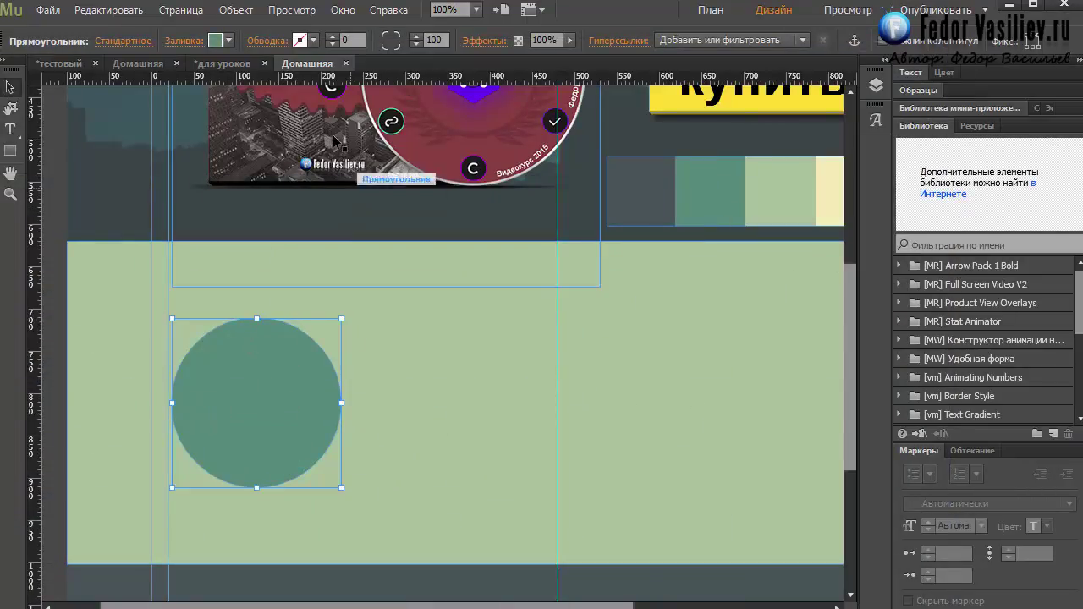
pyautogui.click(331, 38)
pyautogui.click(332, 38)
pyautogui.click(331, 37)
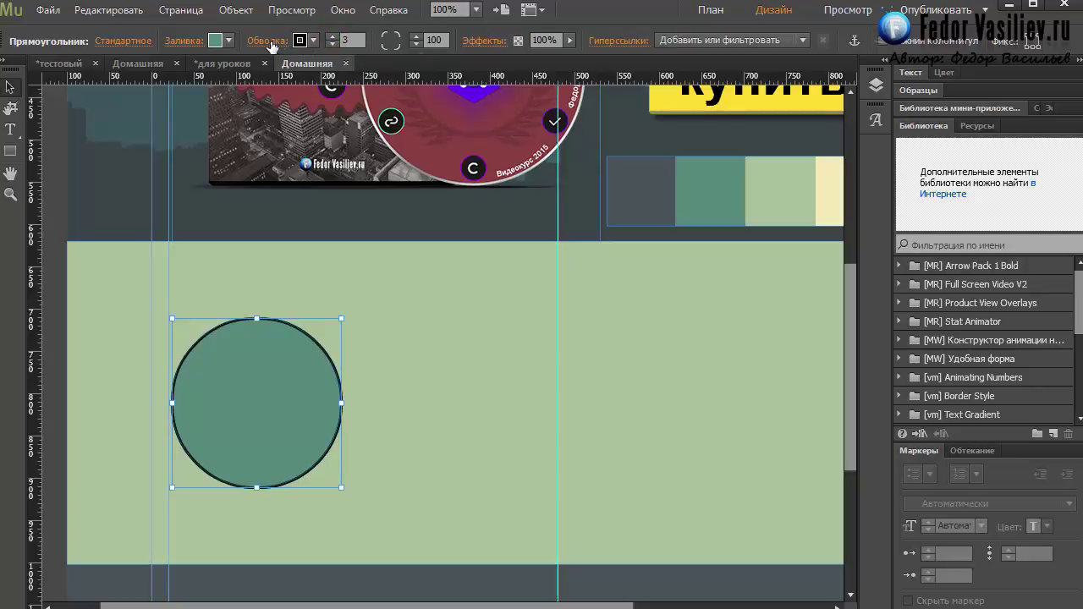
# Unlink the circle's stroke thicknesses and set the top, left and right sides to 0, keeping only the bottom stroke
pyautogui.click(271, 42)
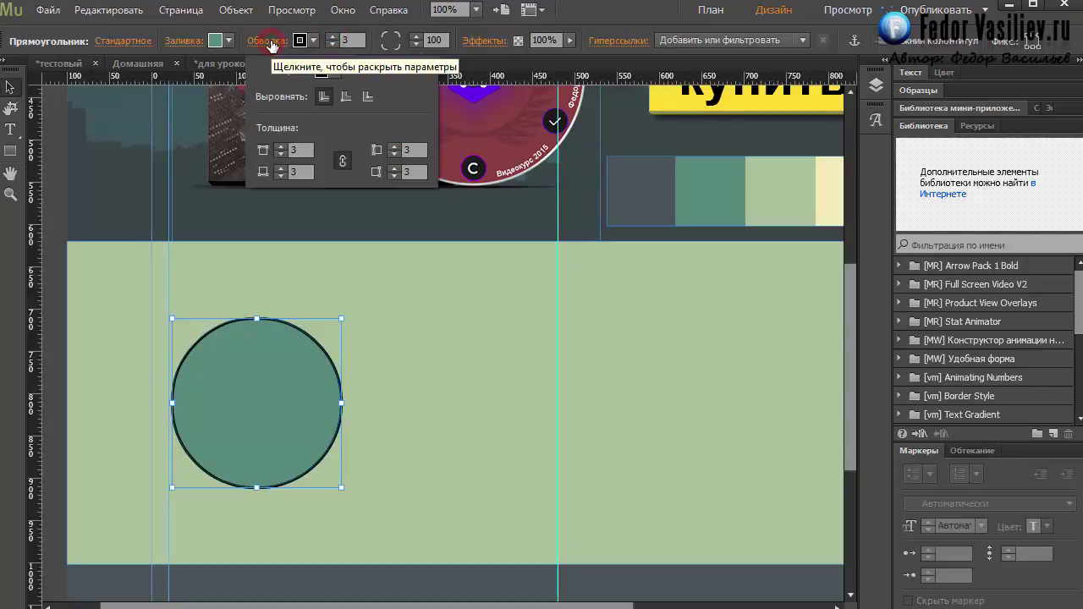
pyautogui.click(342, 165)
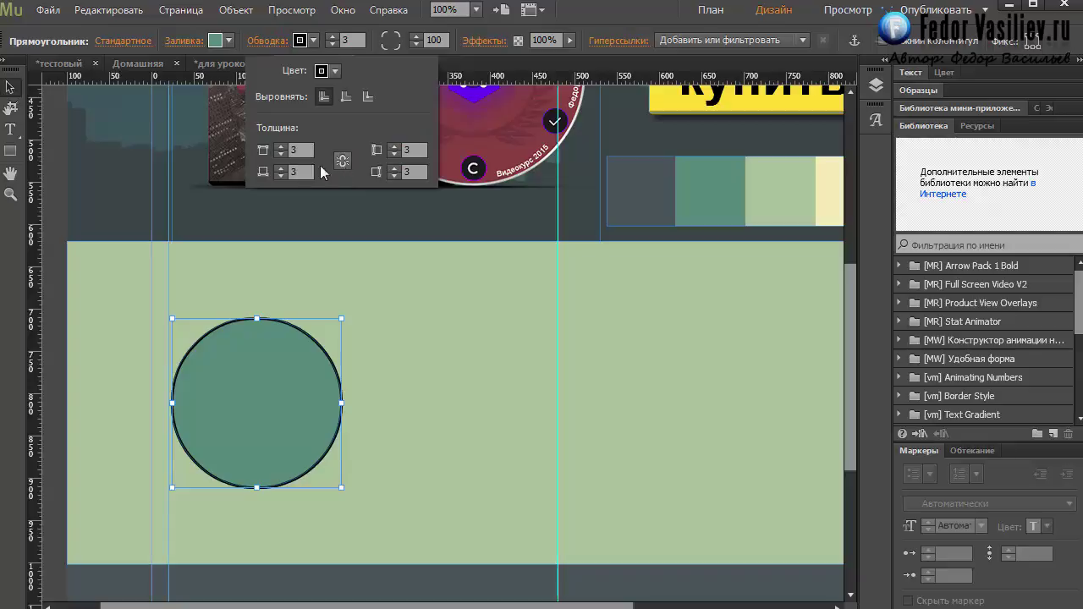
pyautogui.click(280, 156)
pyautogui.click(281, 155)
pyautogui.click(281, 155)
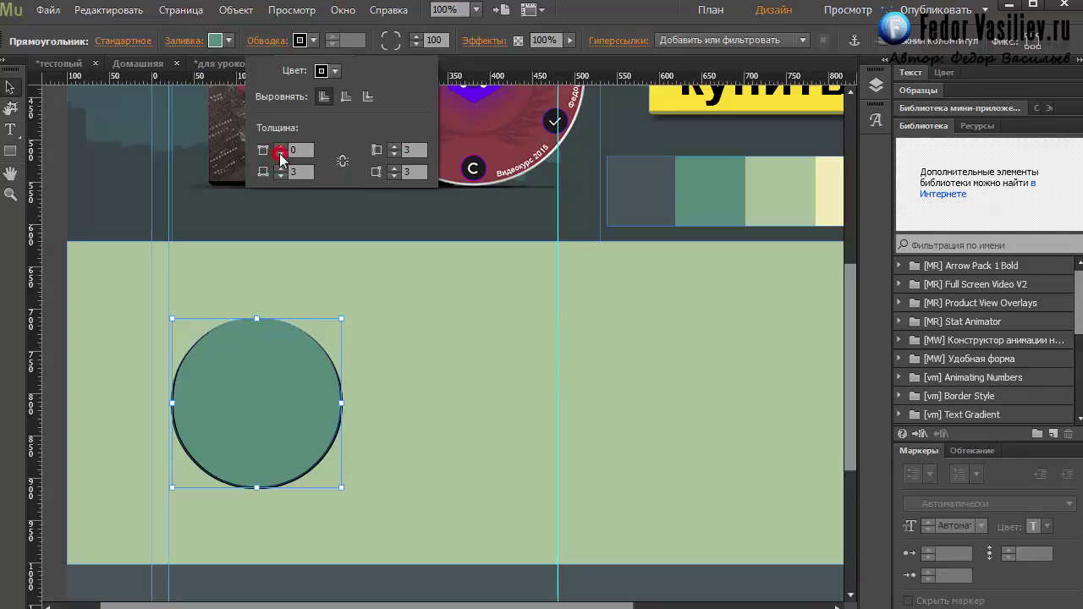
pyautogui.click(395, 154)
pyautogui.click(394, 153)
pyautogui.click(394, 153)
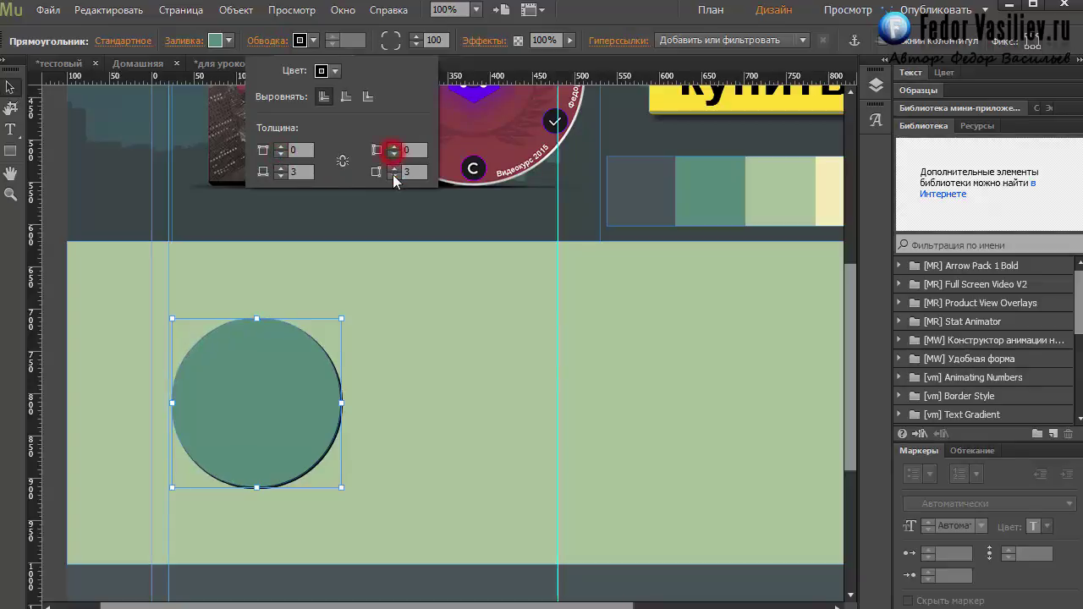
pyautogui.click(395, 176)
pyautogui.click(395, 175)
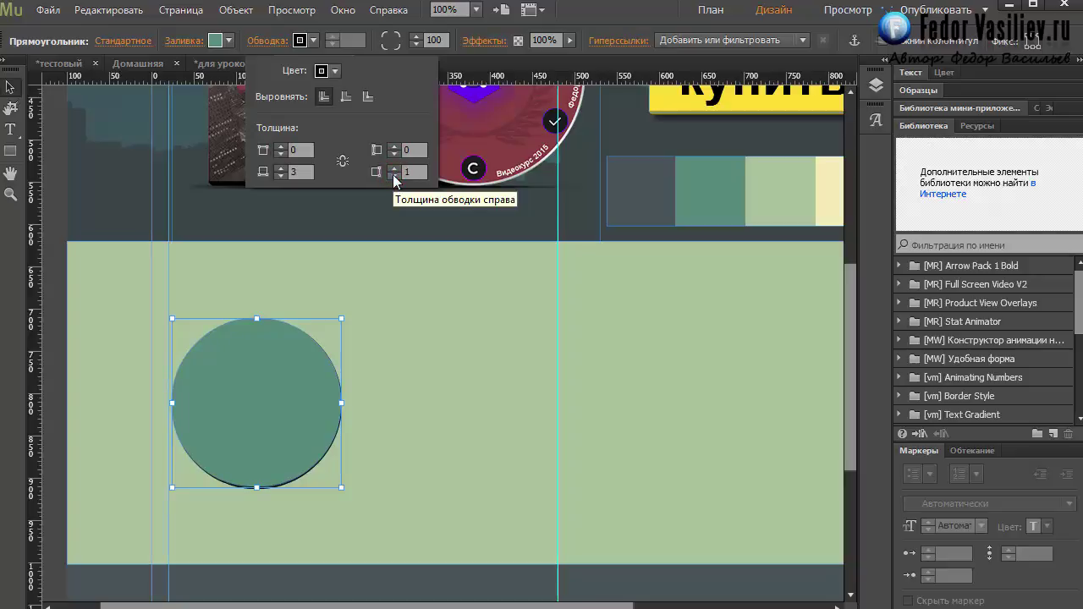
pyautogui.click(394, 176)
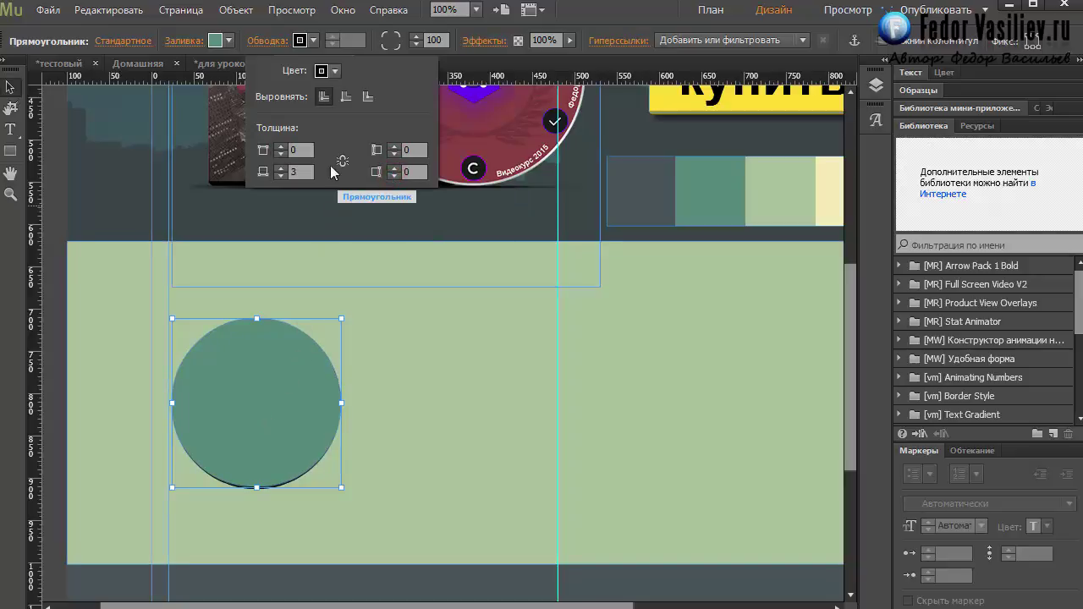
pyautogui.click(320, 136)
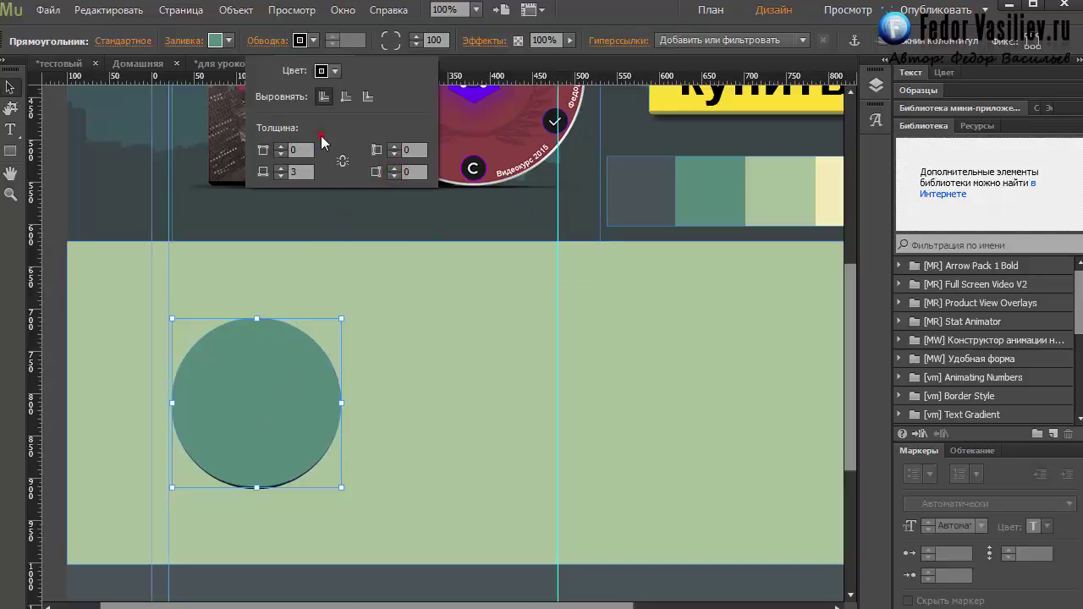
# Increase the thickness of the circle's bottom stroke
pyautogui.click(275, 25)
pyautogui.click(261, 371)
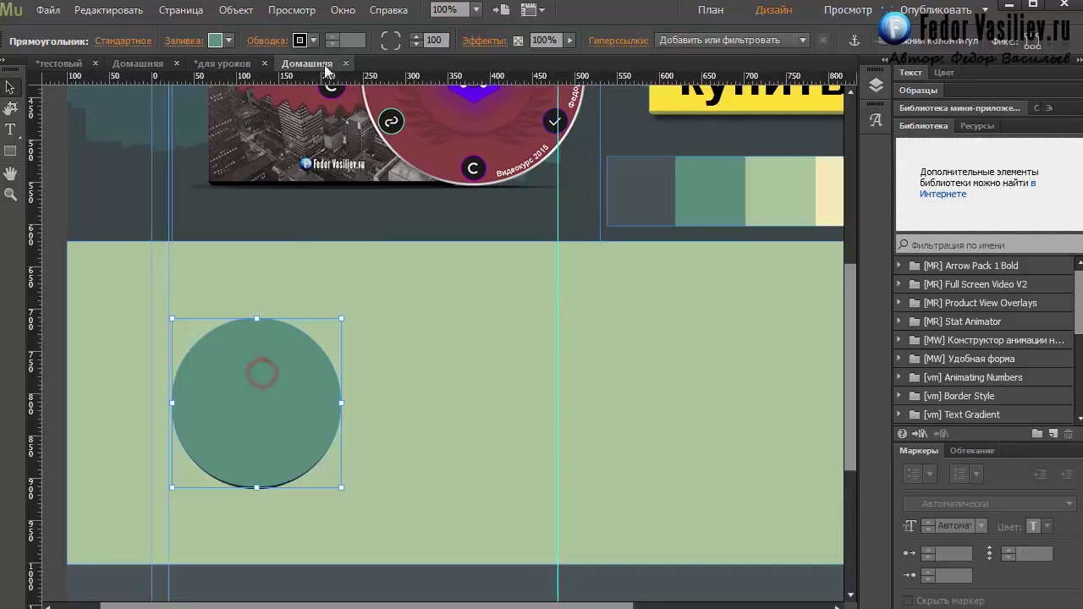
pyautogui.click(302, 42)
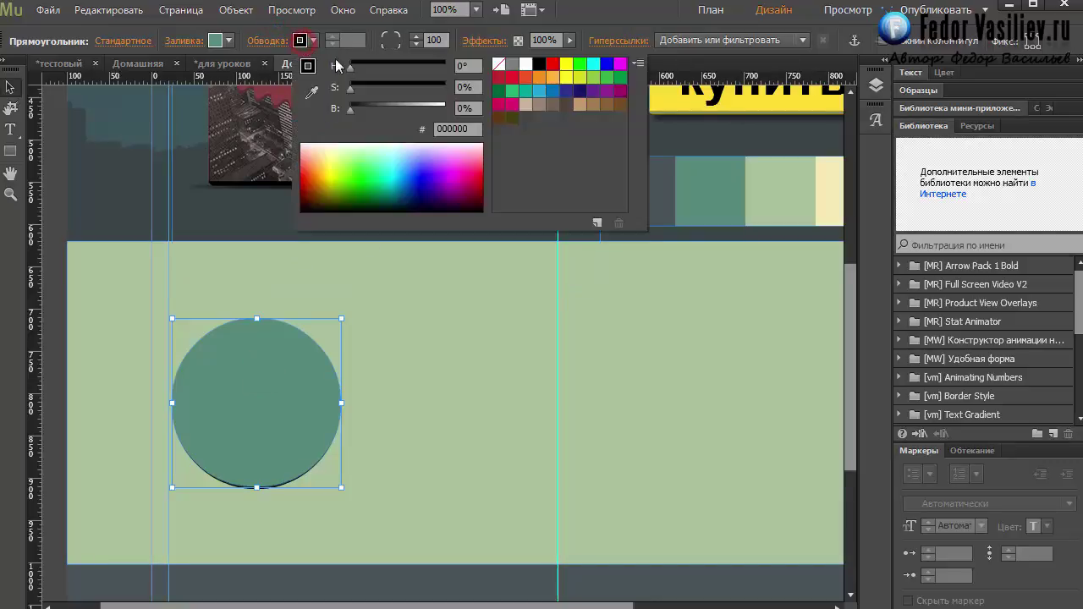
pyautogui.click(282, 44)
pyautogui.click(271, 46)
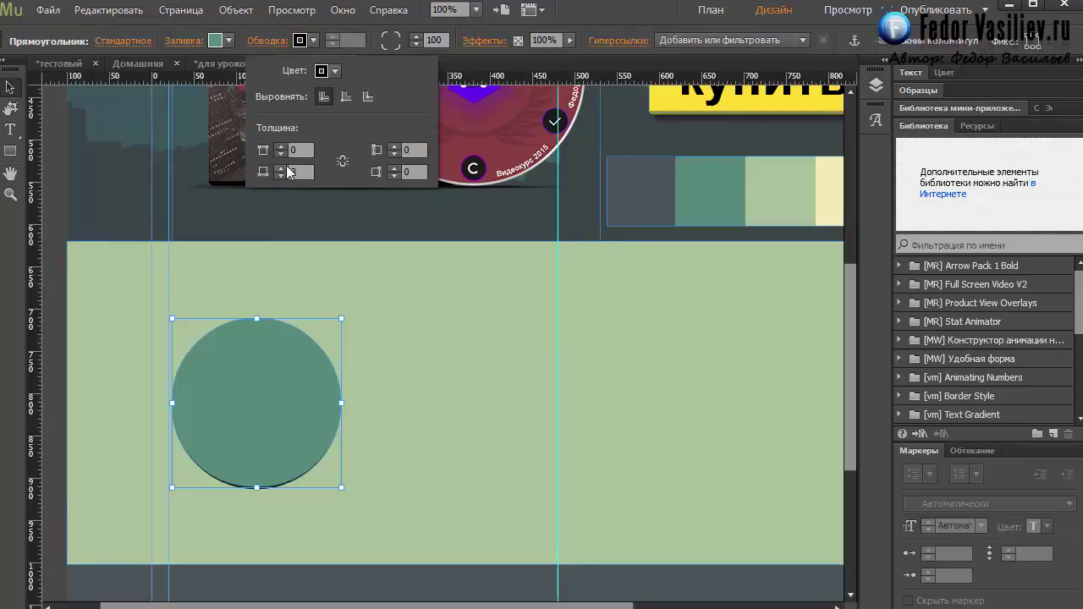
pyautogui.click(395, 394)
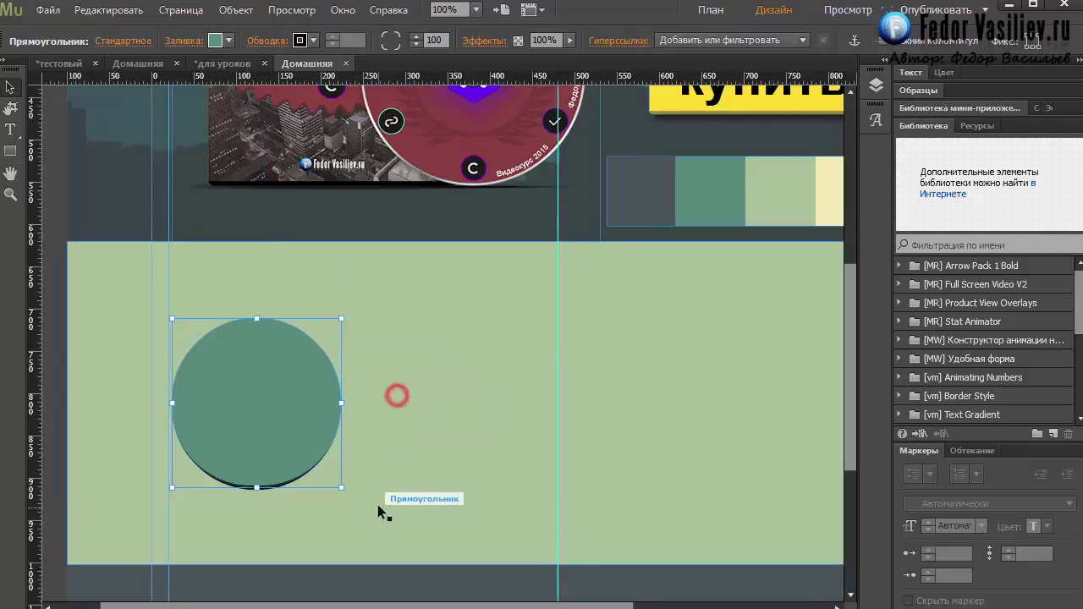
pyautogui.click(387, 483)
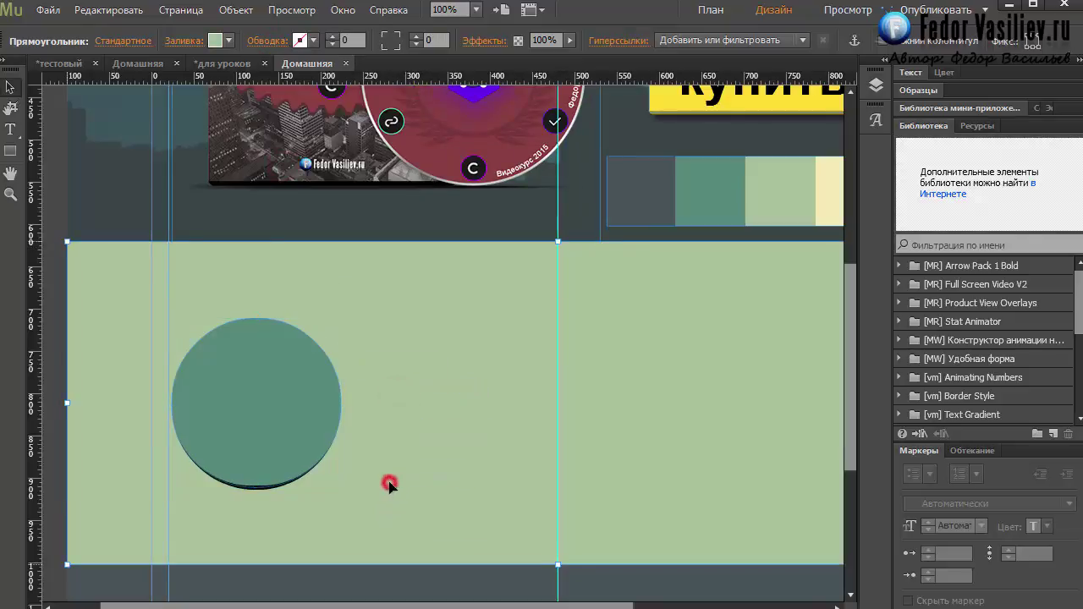
pyautogui.click(297, 375)
pyautogui.click(397, 492)
# Preview the page in the browser and check the circle with its black bottom stroke
pyautogui.click(48, 10)
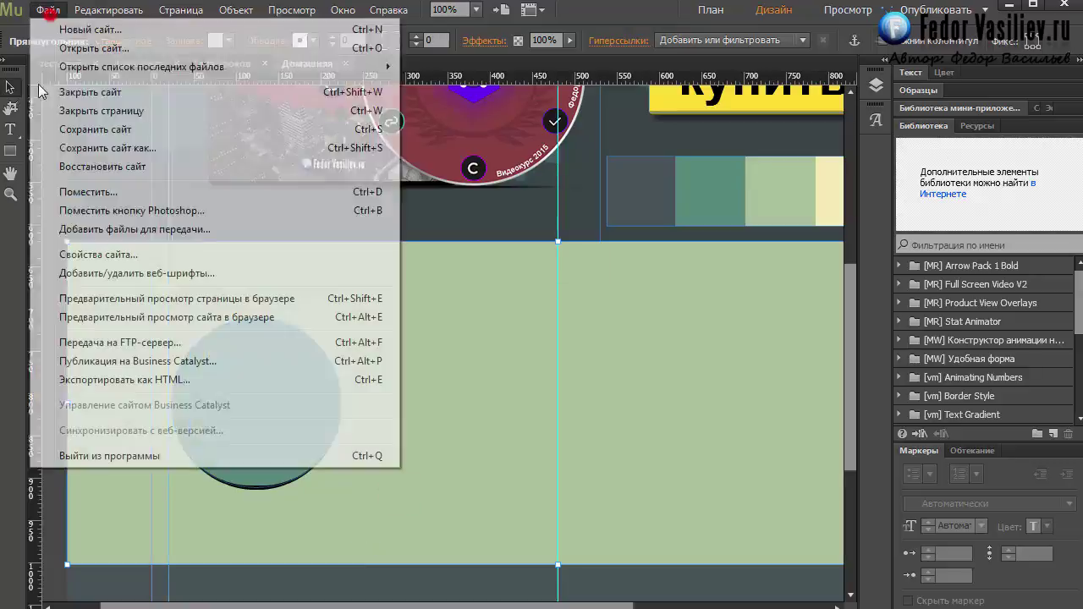
pyautogui.click(110, 301)
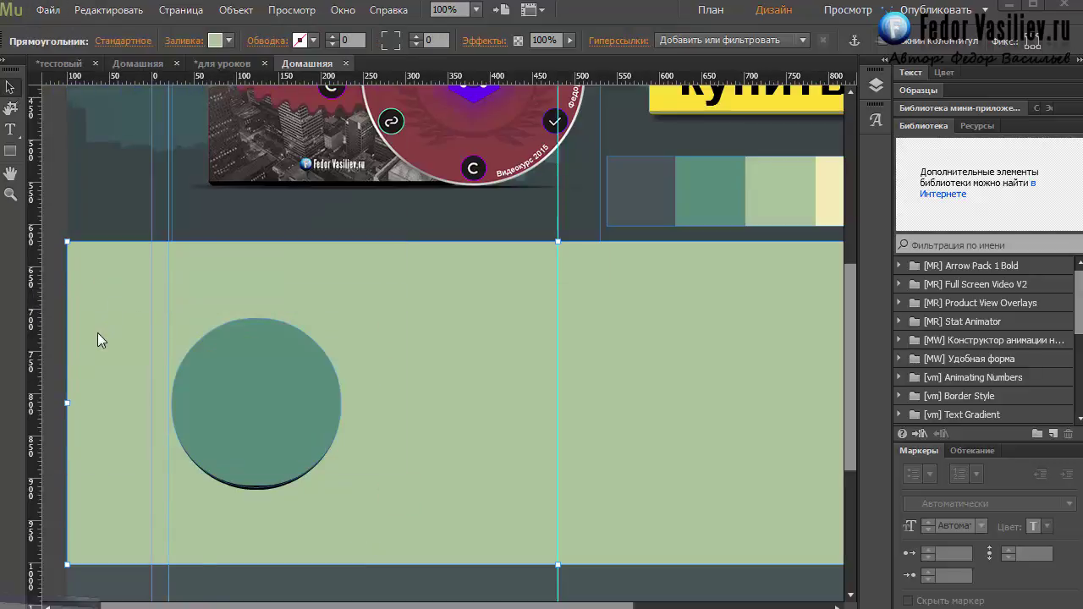
pyautogui.hotkey('ctrl', 'shift', 'e')
pyautogui.scroll(-4, 220, 330)
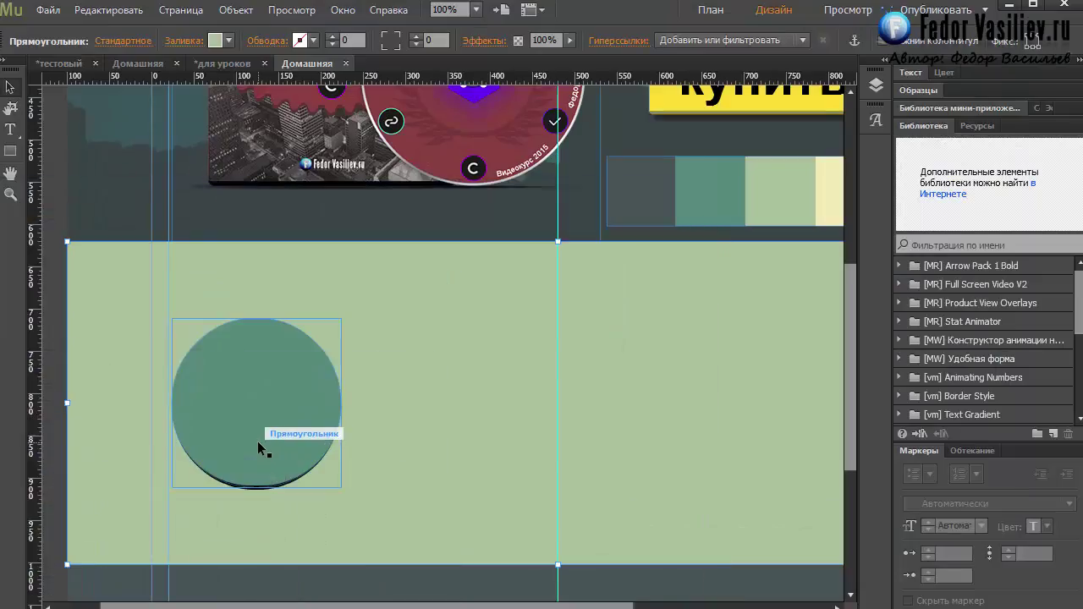
# Sample the circle's teal as its stroke colour and darken it to 30% brightness, giving 2F4D46
pyautogui.click(258, 441)
pyautogui.click(297, 41)
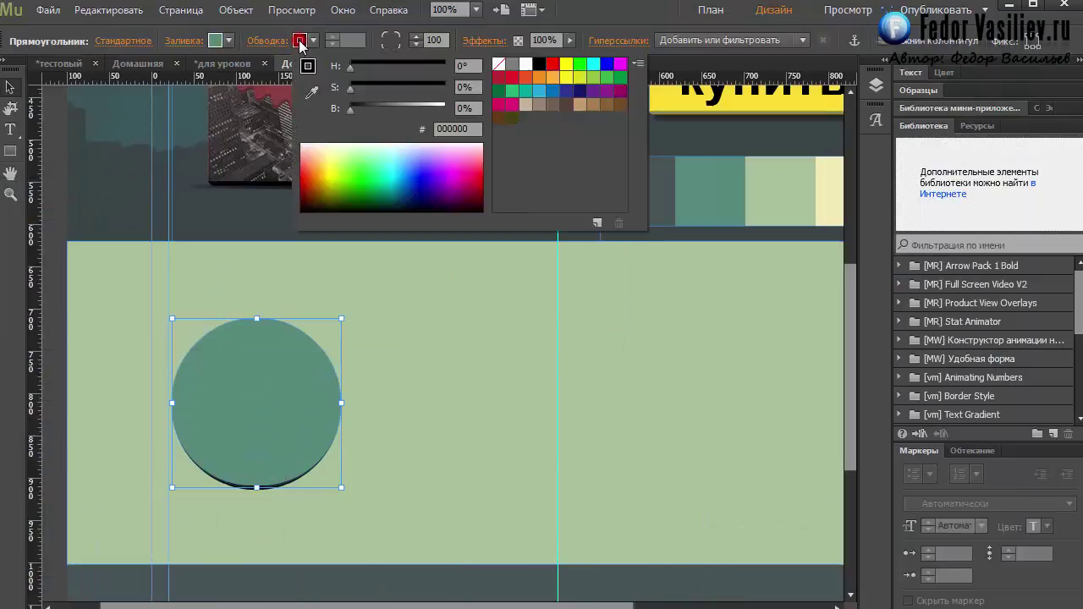
pyautogui.click(311, 93)
pyautogui.click(263, 372)
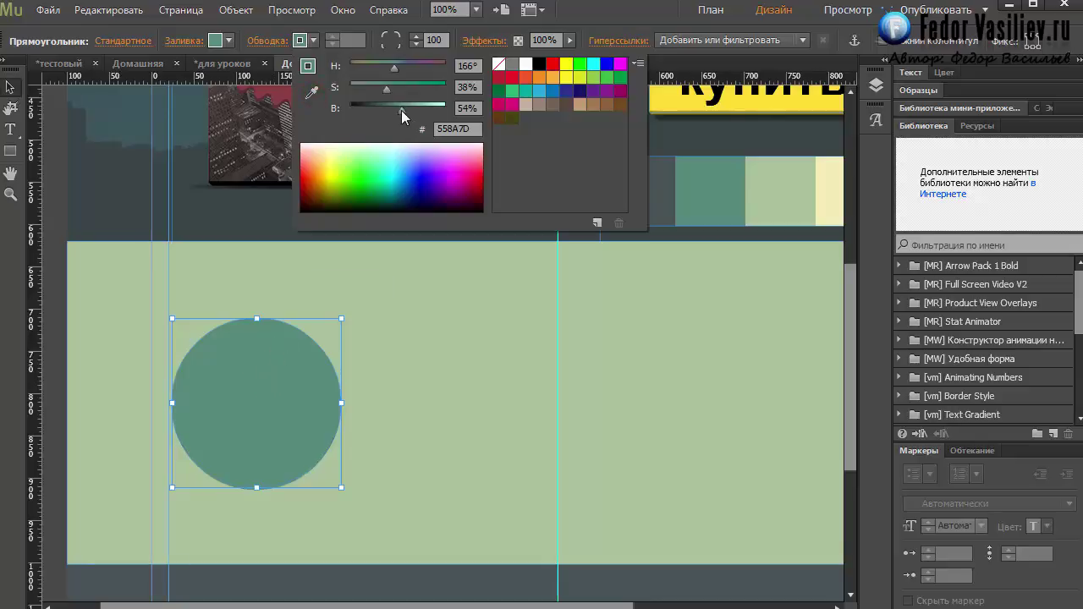
pyautogui.moveTo(401, 110); pyautogui.dragTo(377, 113)
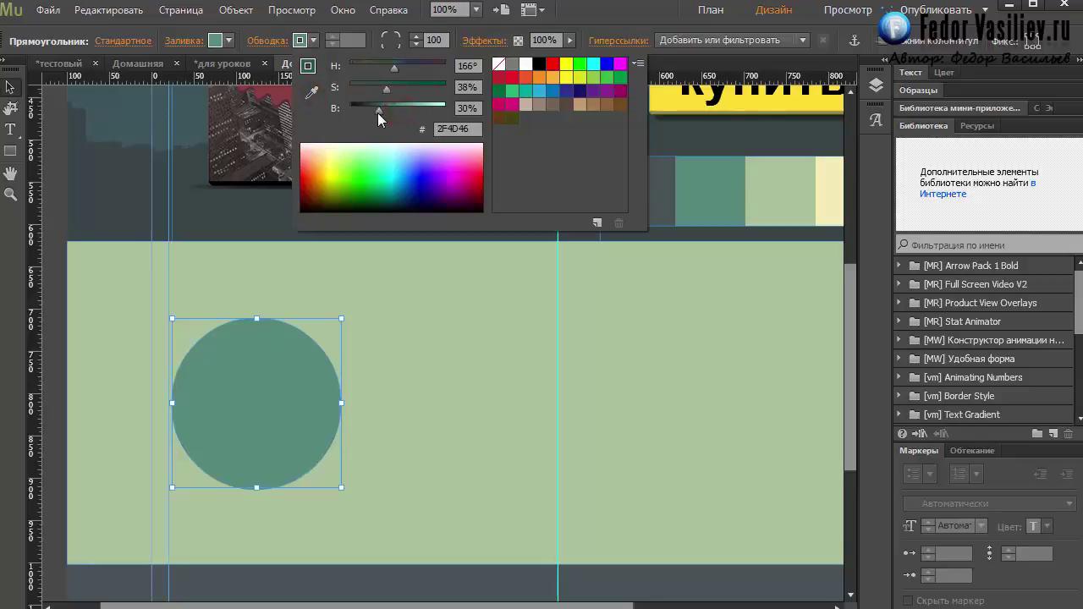
pyautogui.click(418, 299)
pyautogui.click(428, 402)
# Preview the page in the browser and compare the circle and its darker green stroke with the sample page
pyautogui.click(45, 12)
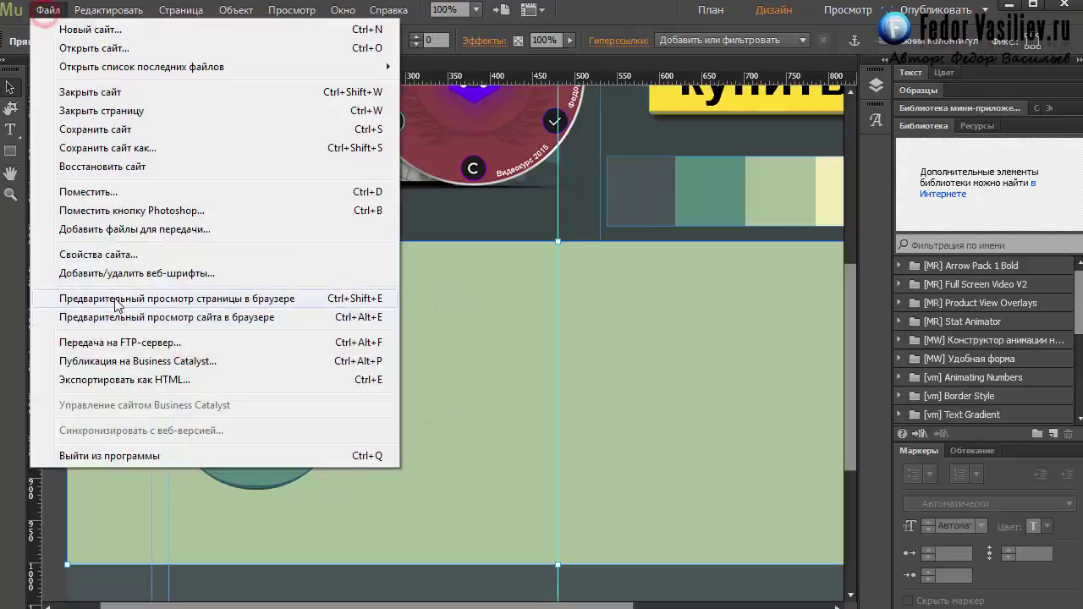
pyautogui.click(112, 298)
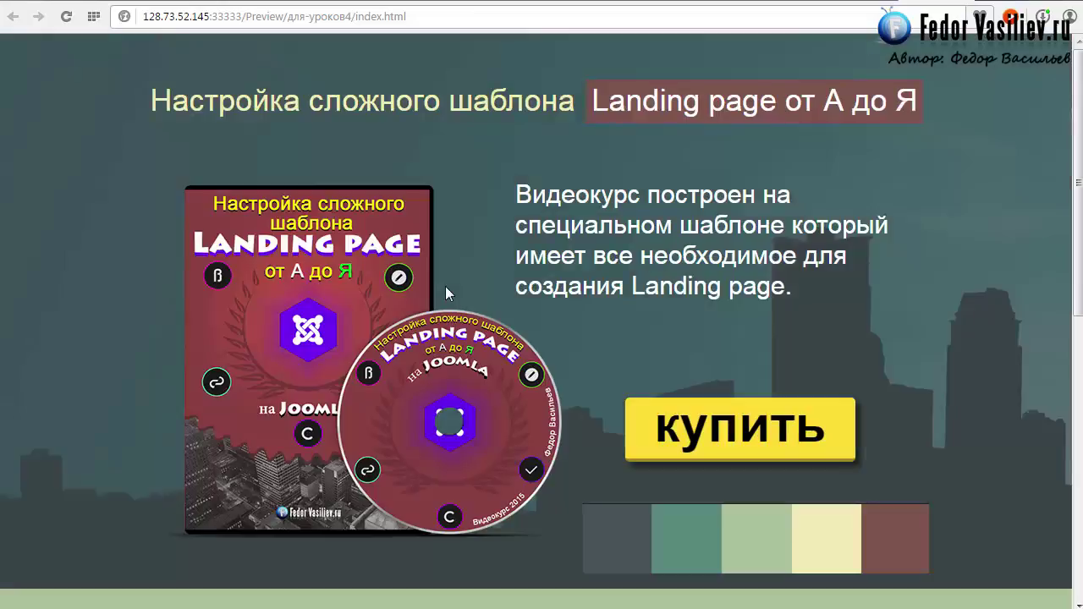
pyautogui.scroll(-7, 835, 115)
pyautogui.scroll(2, 863, 25)
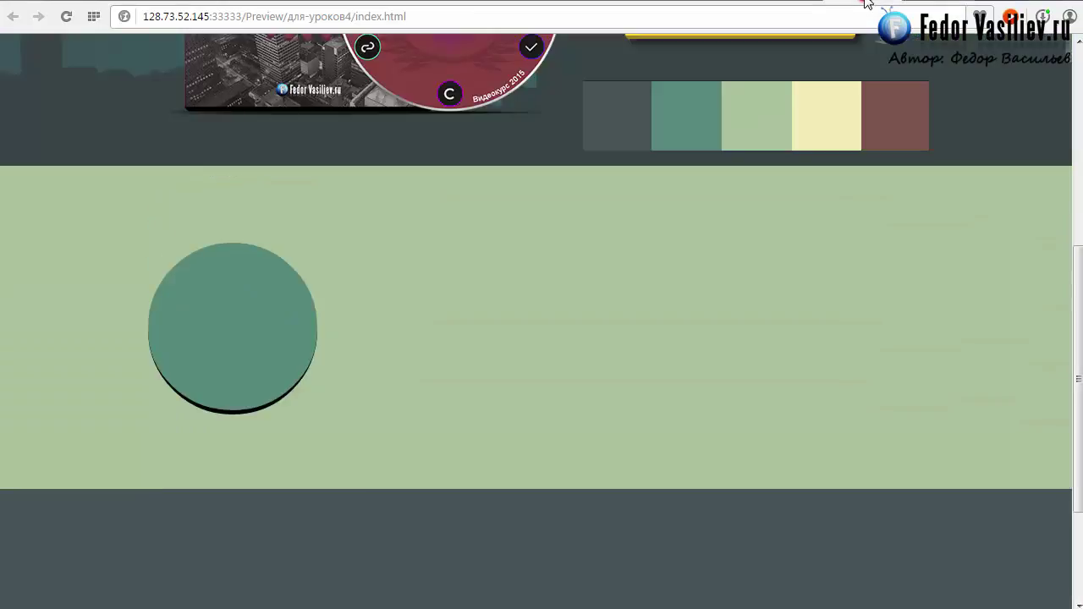
pyautogui.scroll(-2, 923, 2)
pyautogui.scroll(2, 377, 398)
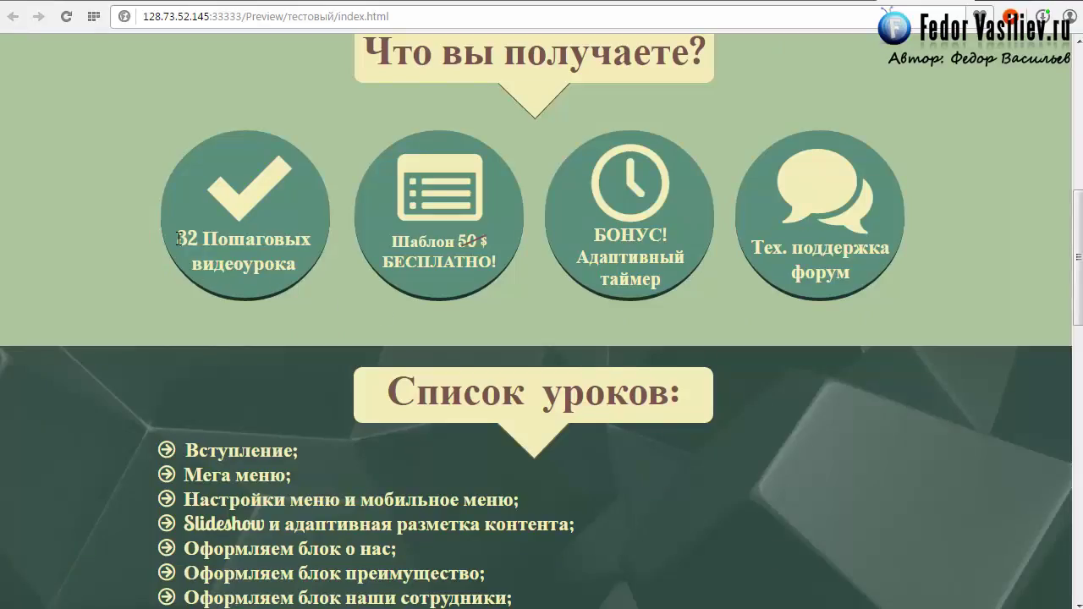
# Copy the caption "32 Пошаговых видеоурока" from the sample page and paste it into a new text frame in the circle's lower part
pyautogui.moveTo(178, 240); pyautogui.dragTo(291, 266)
pyautogui.hotkey('ctrl', 'c')
pyautogui.rightClick(291, 266)
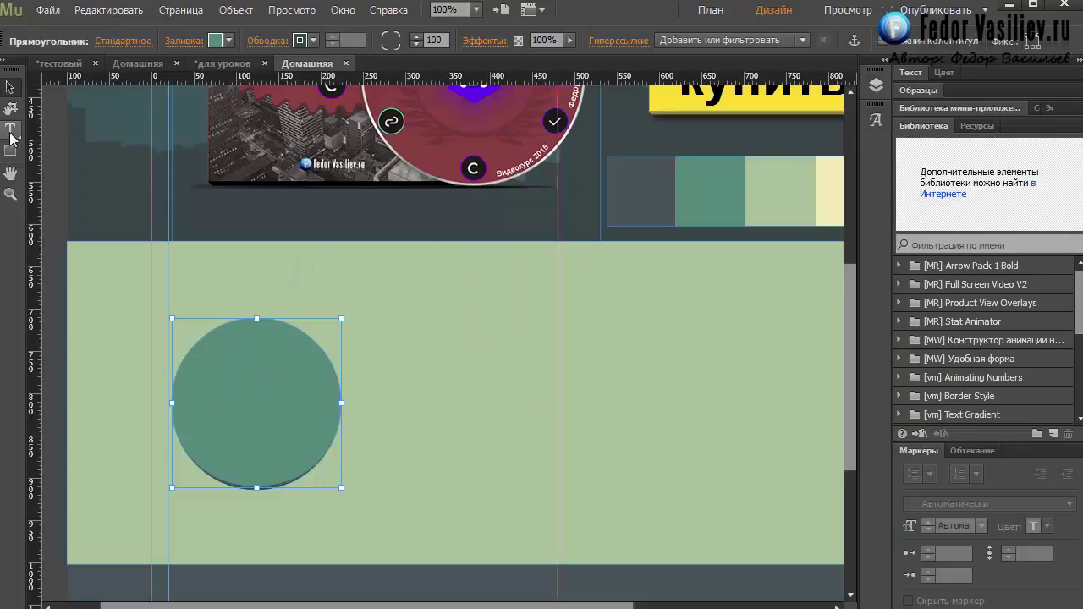
pyautogui.click(179, 421)
pyautogui.moveTo(277, 457); pyautogui.dragTo(325, 475)
pyautogui.hotkey('ctrl', 'v')
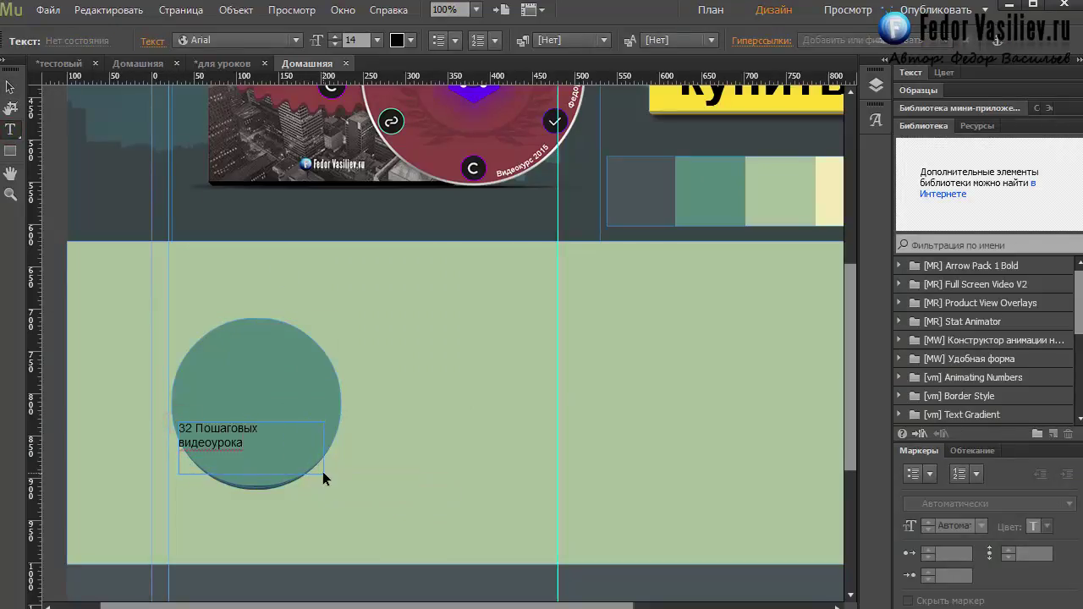
# Set the pasted caption's font size to 18 and centre-align it
pyautogui.moveTo(259, 450); pyautogui.dragTo(181, 430)
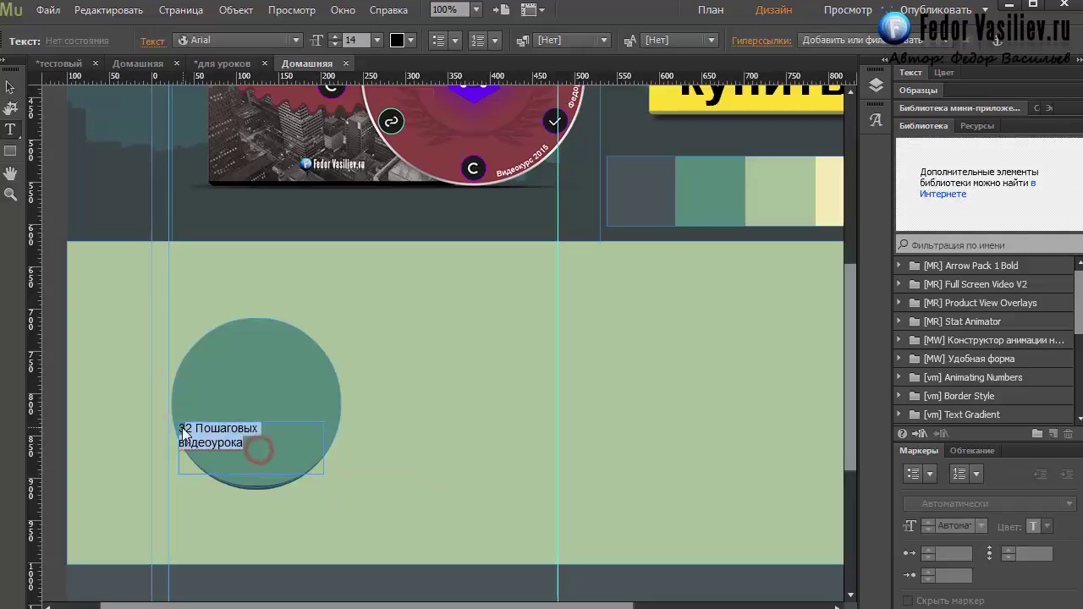
pyautogui.moveTo(251, 449); pyautogui.dragTo(178, 434)
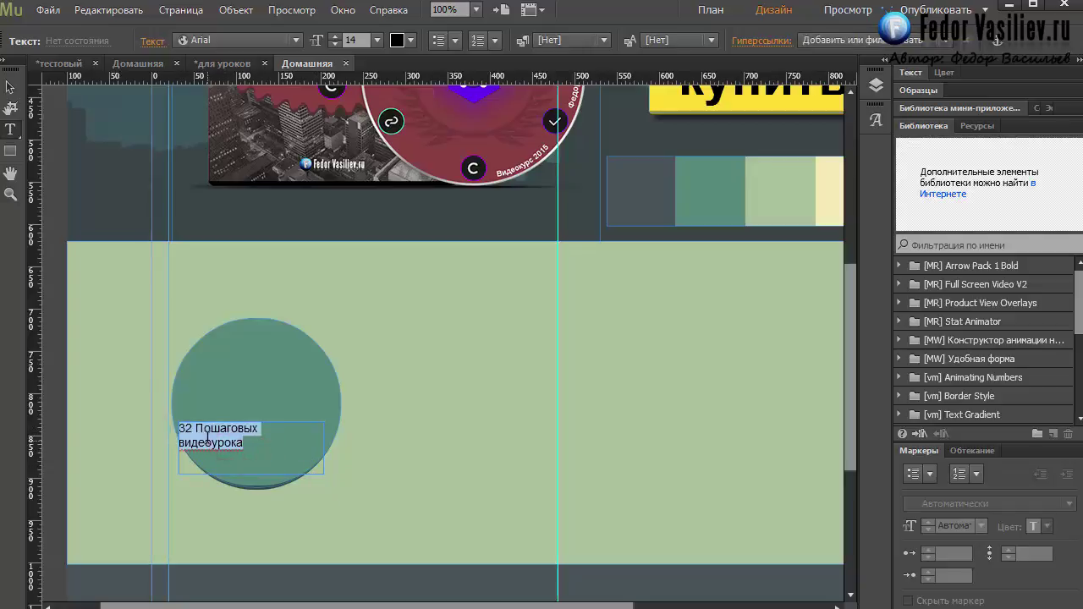
pyautogui.click(377, 40)
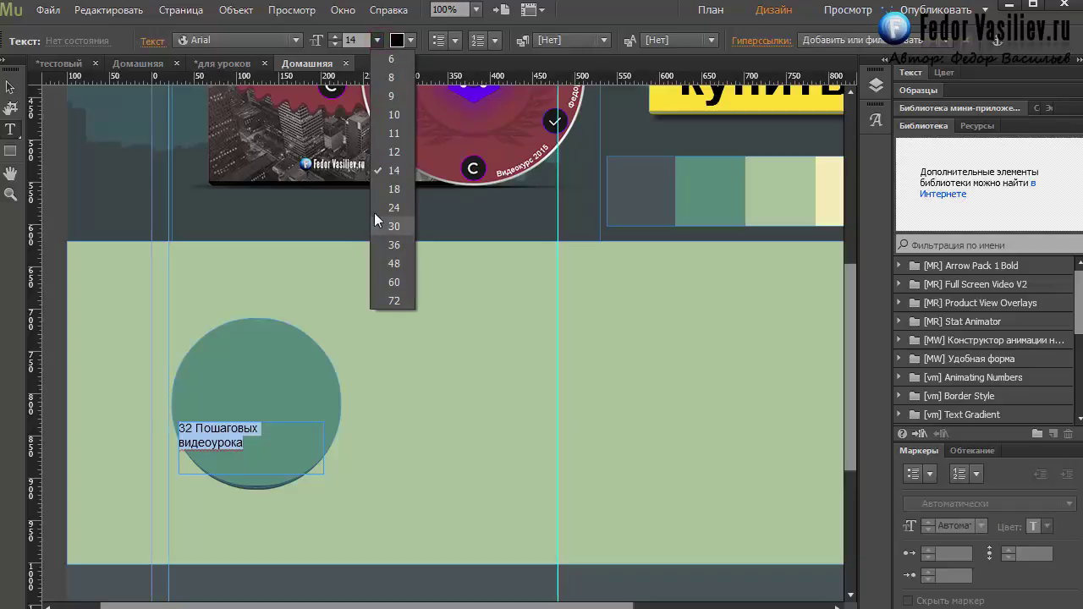
pyautogui.click(394, 189)
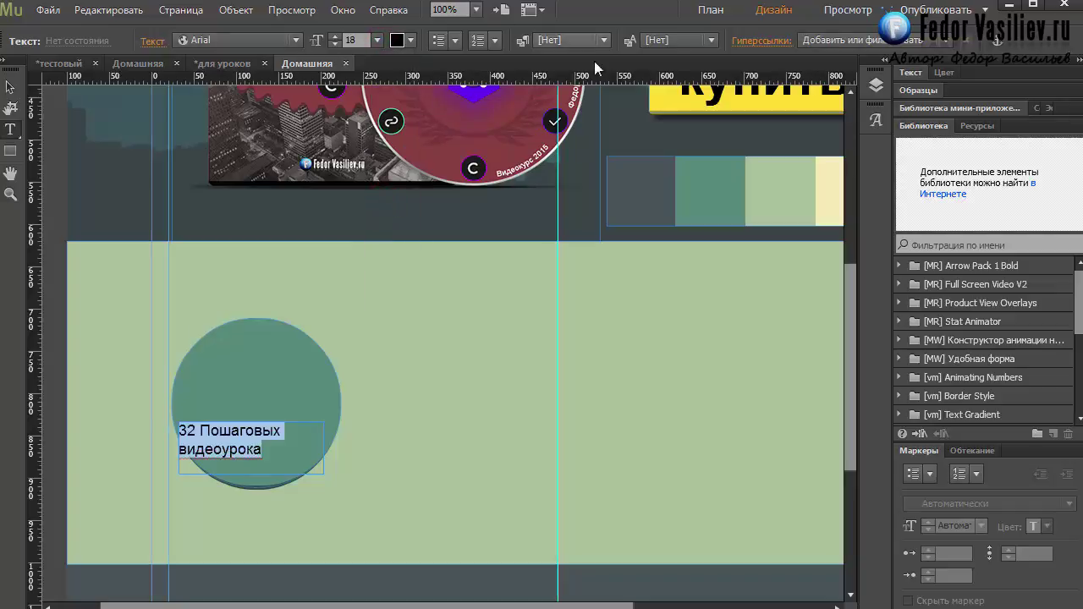
pyautogui.click(941, 75)
pyautogui.click(939, 155)
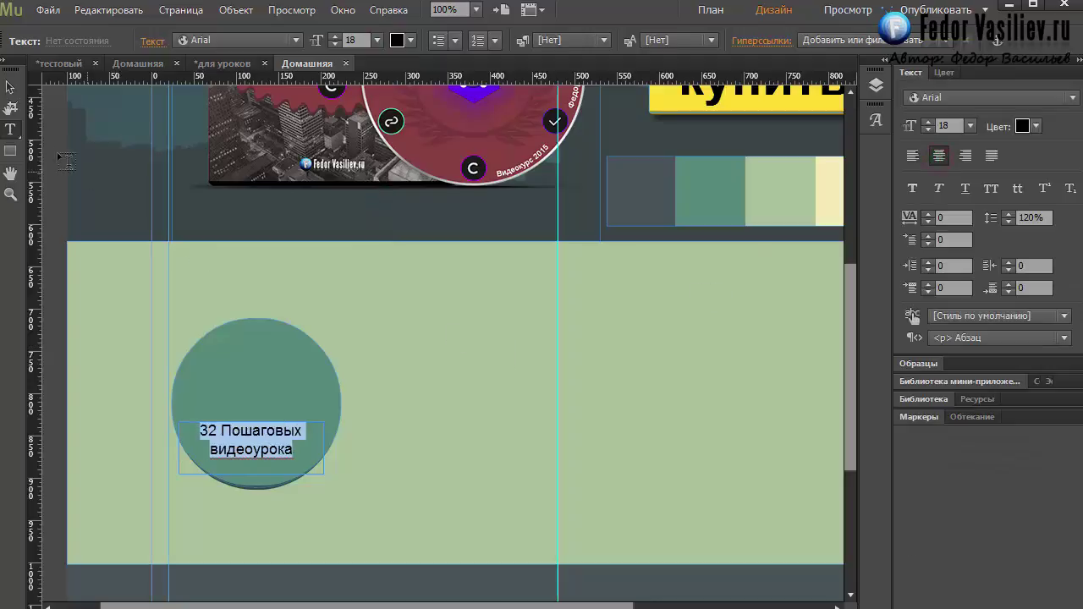
# Move the caption frame lower in the circle and colour its text with the palette's cream, F5EEB8
pyautogui.click(11, 87)
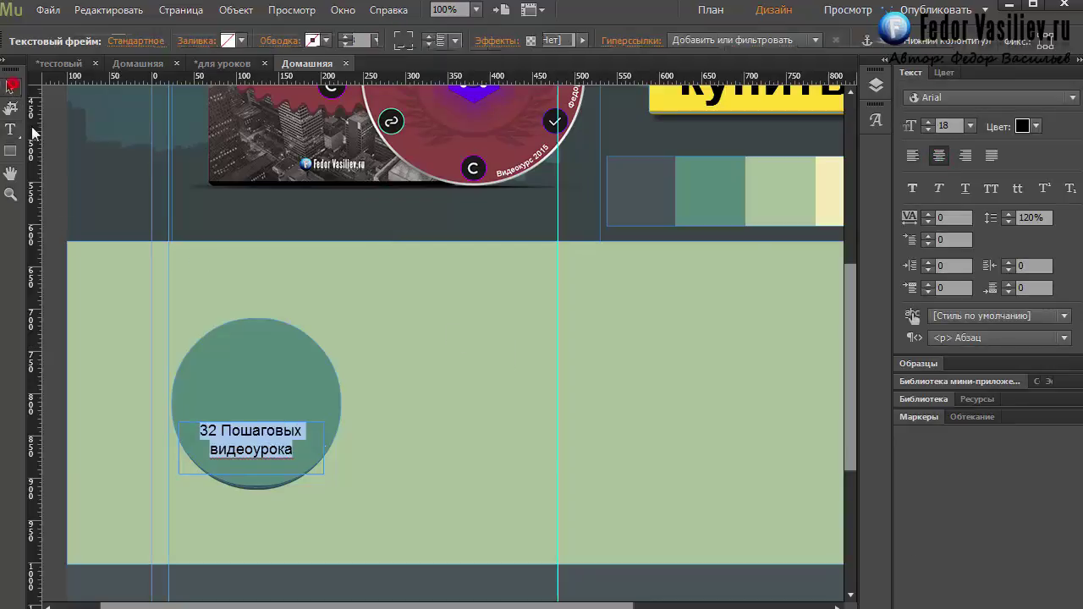
pyautogui.moveTo(248, 439)
pyautogui.mouseDown()
pyautogui.moveTo(251, 467)
pyautogui.moveTo(249, 457)
pyautogui.mouseUp()
pyautogui.doubleClick(245, 455)
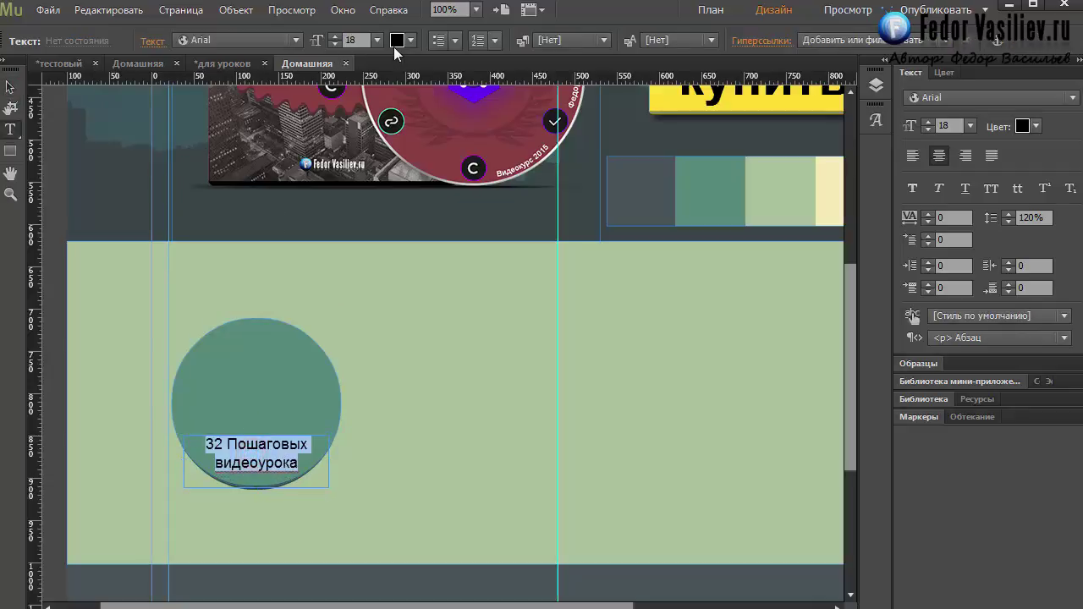
pyautogui.click(396, 41)
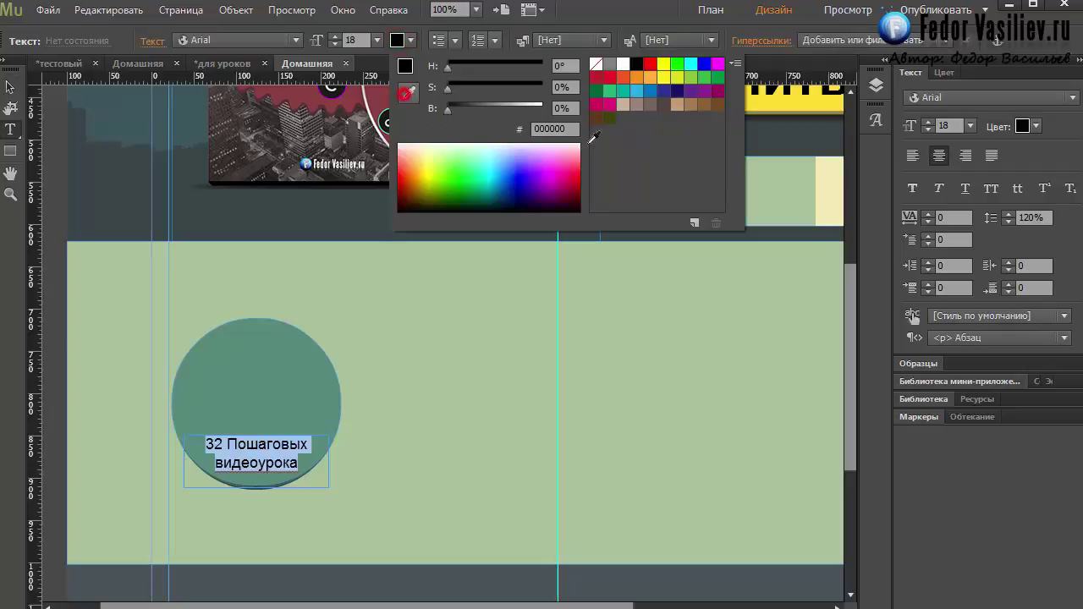
pyautogui.click(832, 183)
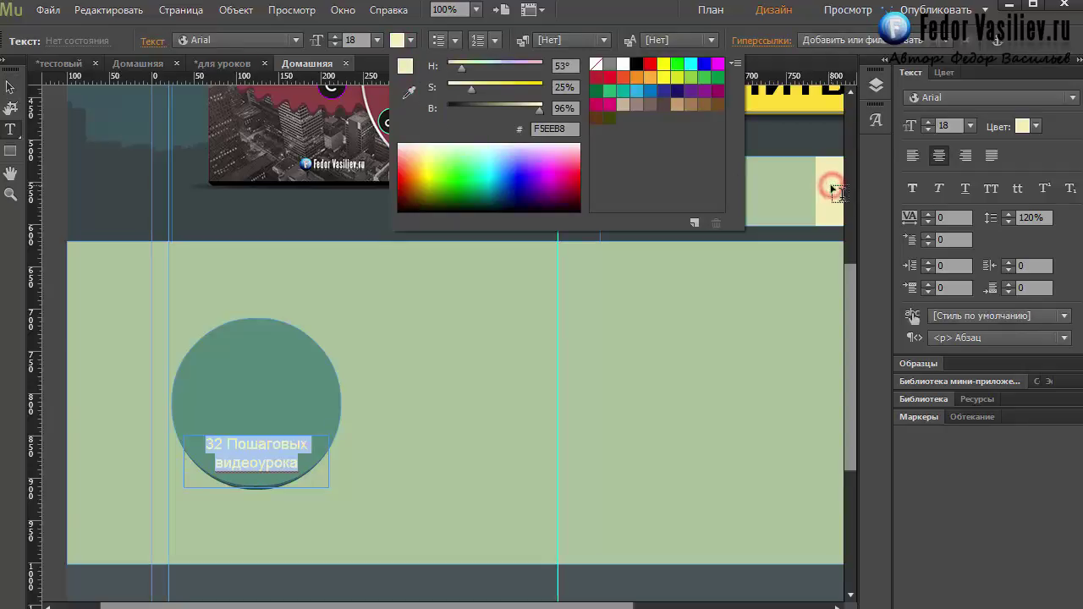
pyautogui.click(289, 455)
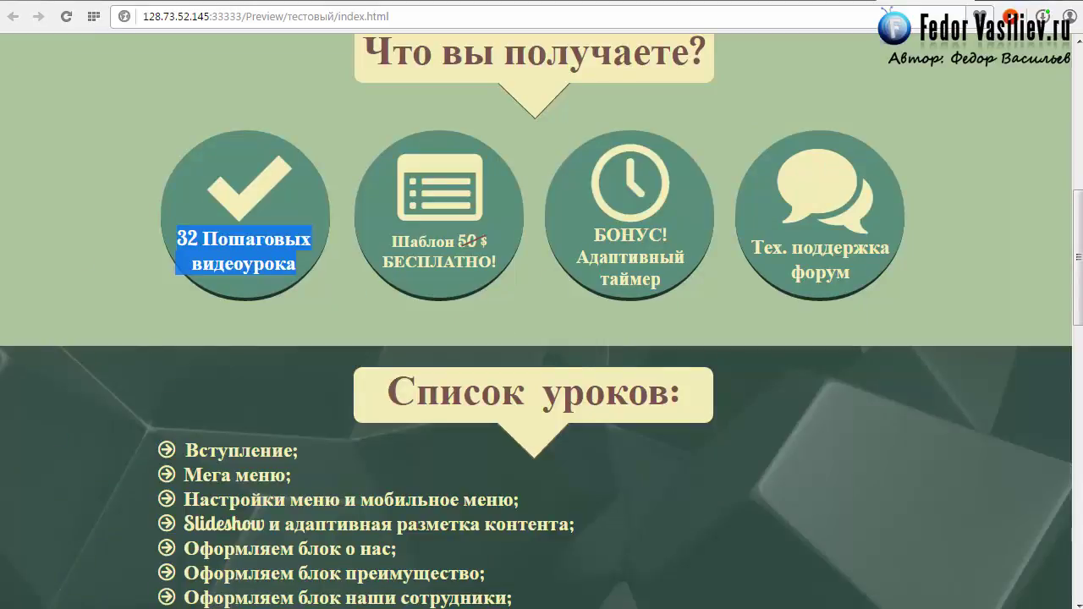
pyautogui.click(233, 246)
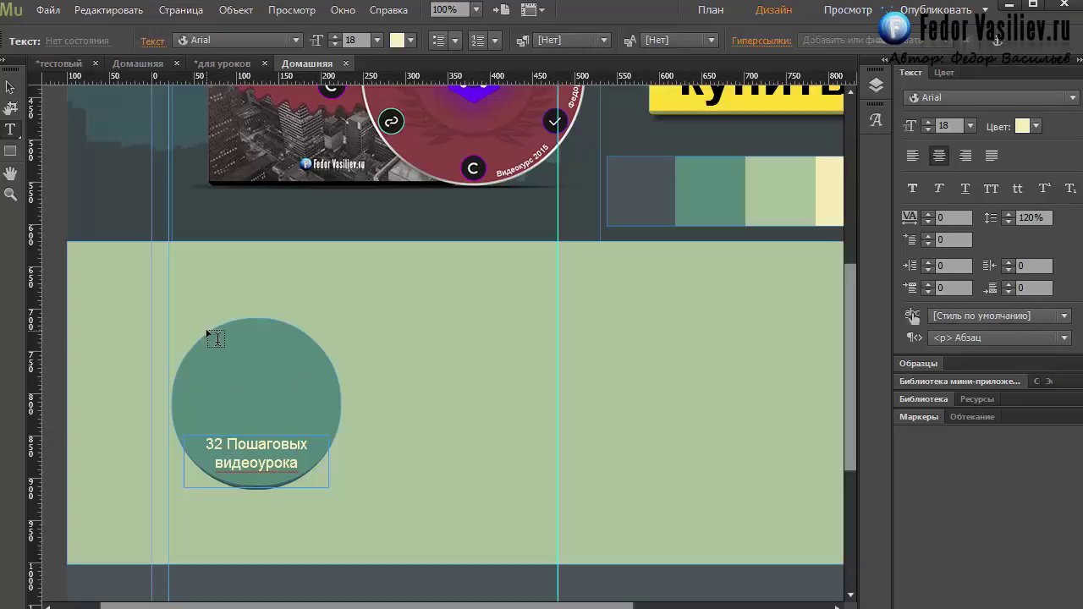
# Add a text frame above the caption and insert the bold check mark glyph U+F021 in the BigBossIcon font
pyautogui.moveTo(206, 330); pyautogui.dragTo(307, 431)
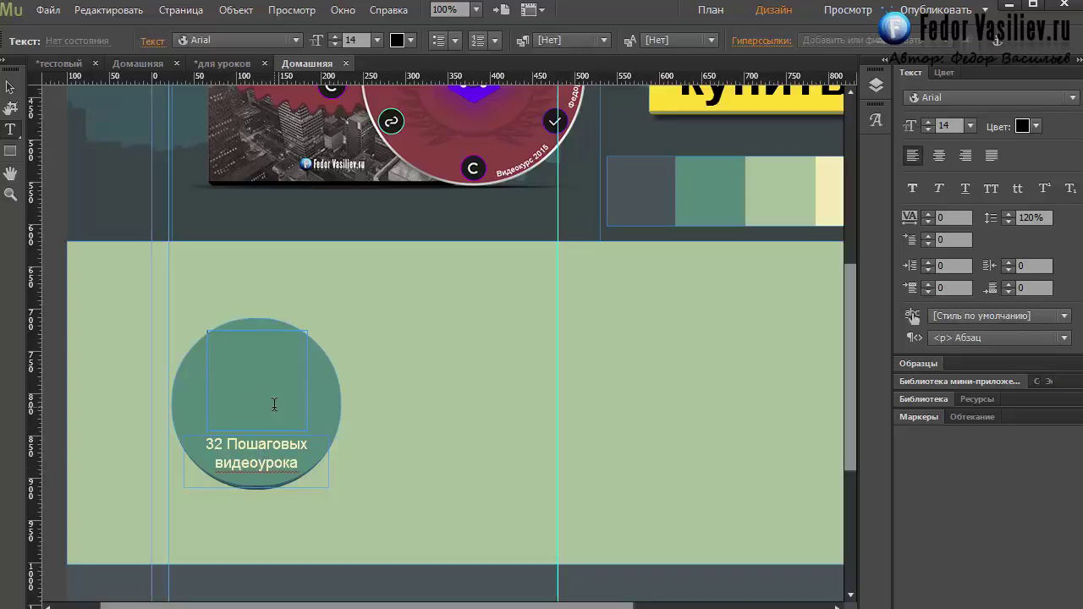
pyautogui.click(298, 40)
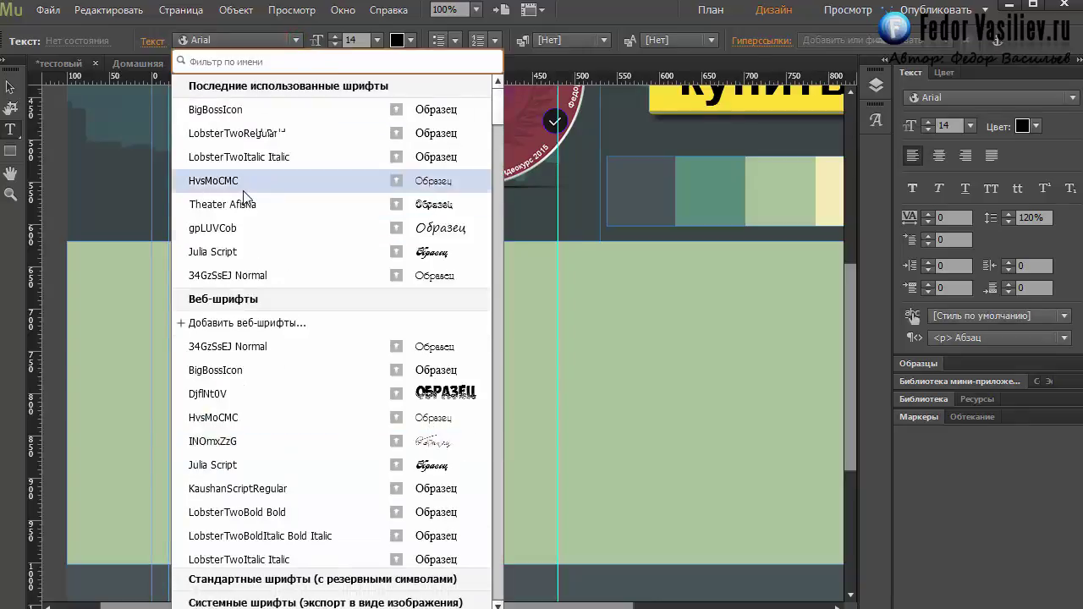
pyautogui.click(213, 109)
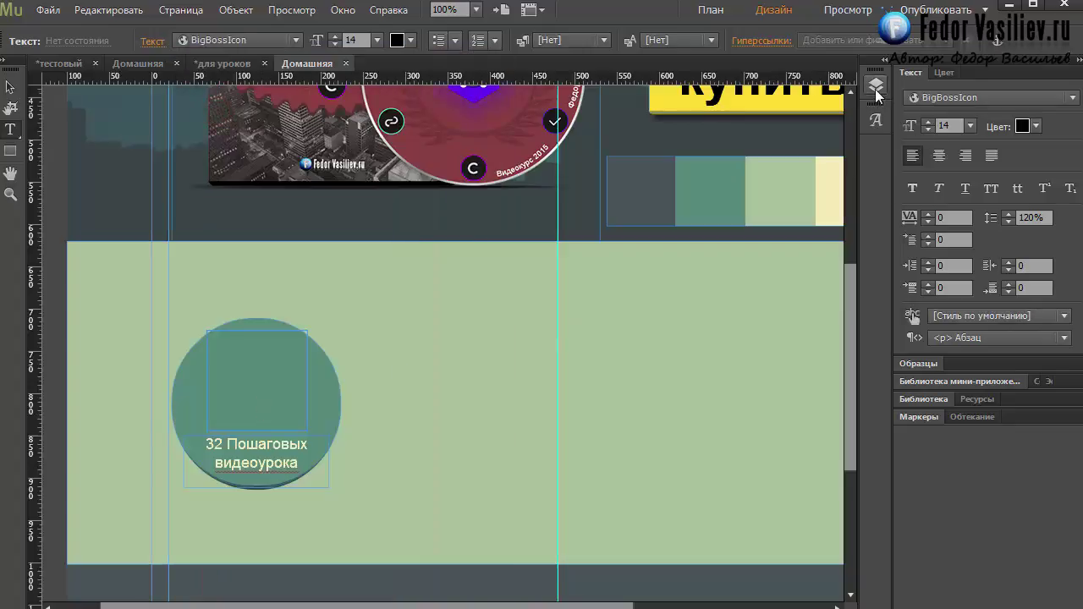
pyautogui.click(877, 120)
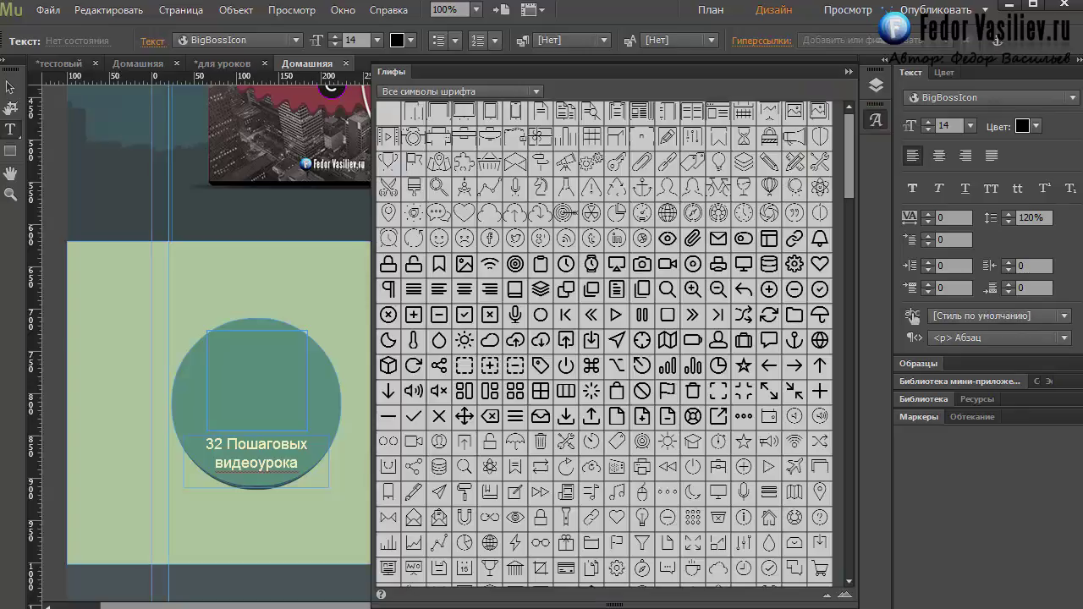
pyautogui.scroll(-10, 488, 284)
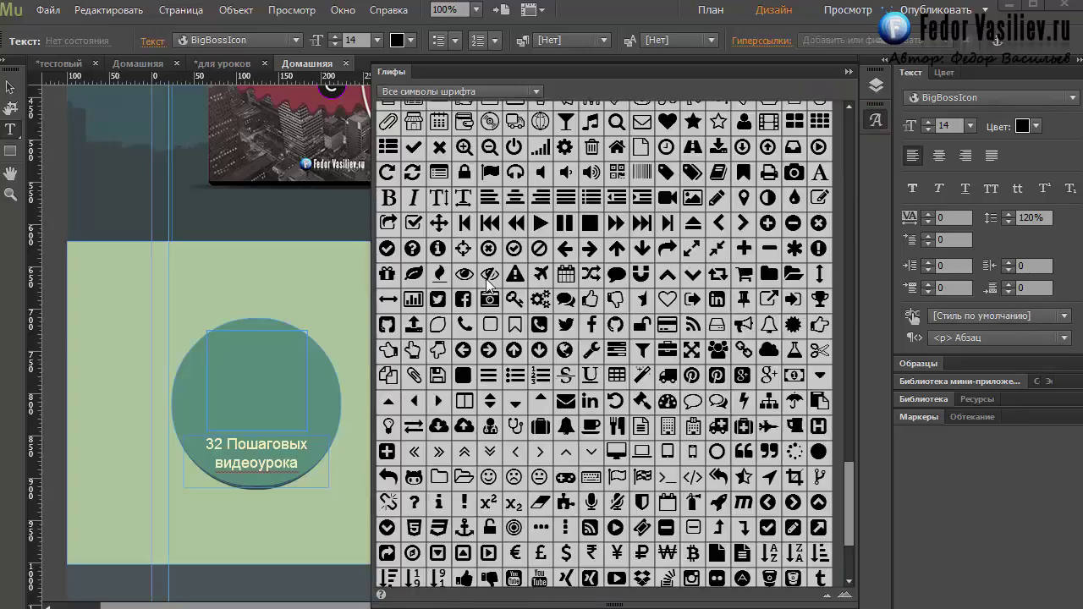
pyautogui.doubleClick(414, 149)
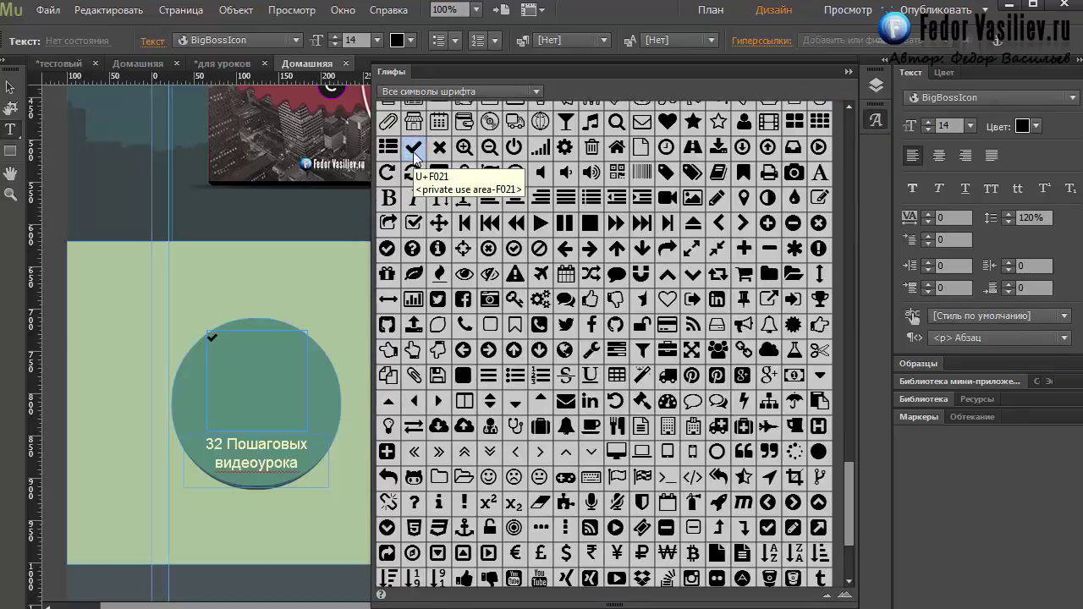
pyautogui.click(848, 71)
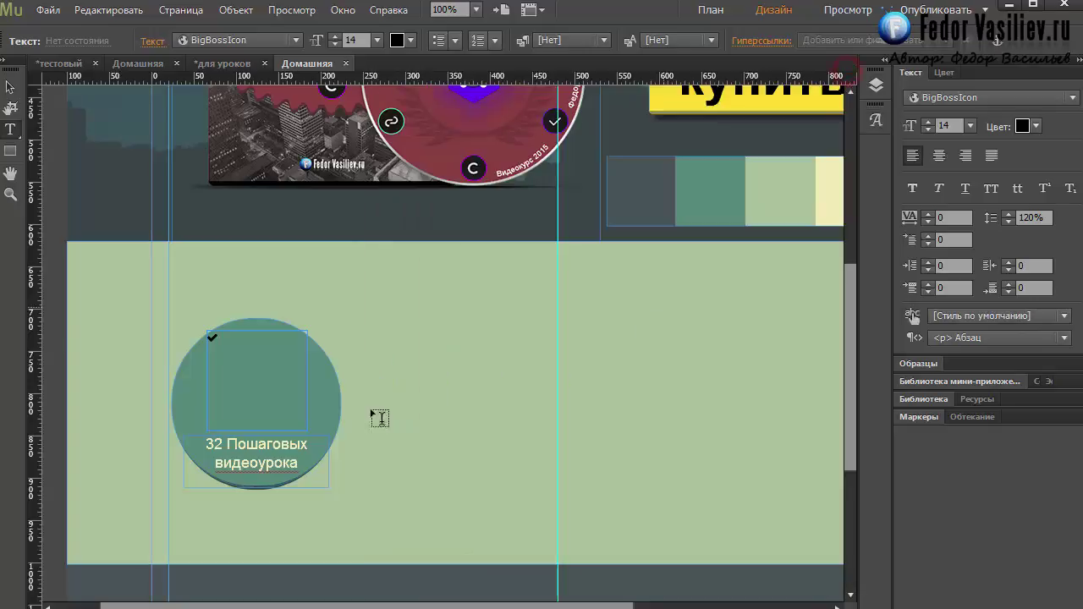
# Enlarge the check mark glyph to size 90
pyautogui.moveTo(217, 341); pyautogui.dragTo(203, 342)
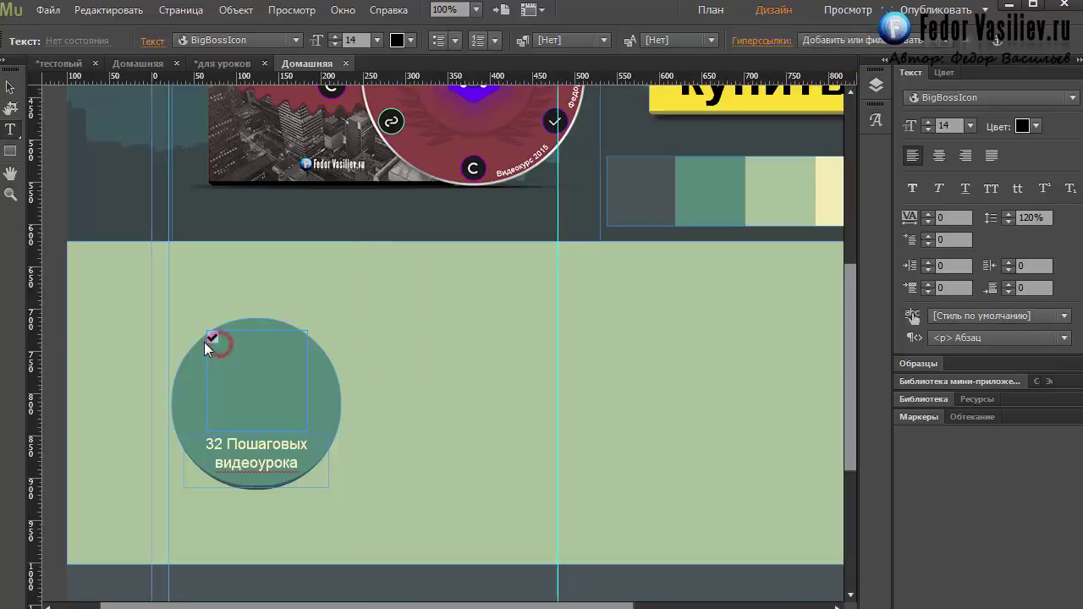
pyautogui.click(376, 40)
pyautogui.click(393, 282)
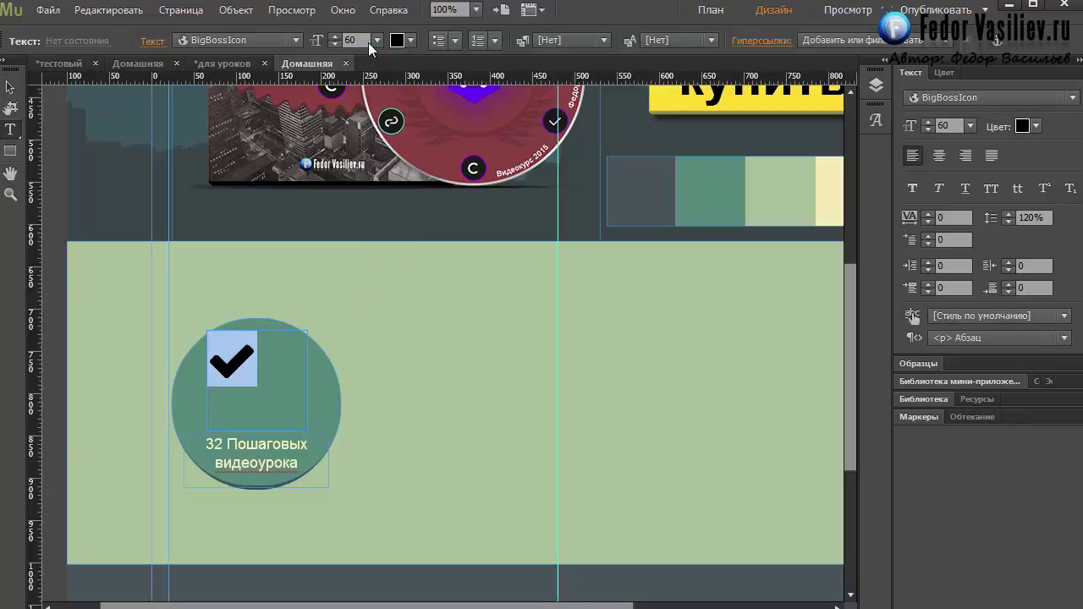
pyautogui.click(376, 41)
pyautogui.click(394, 296)
pyautogui.click(354, 40)
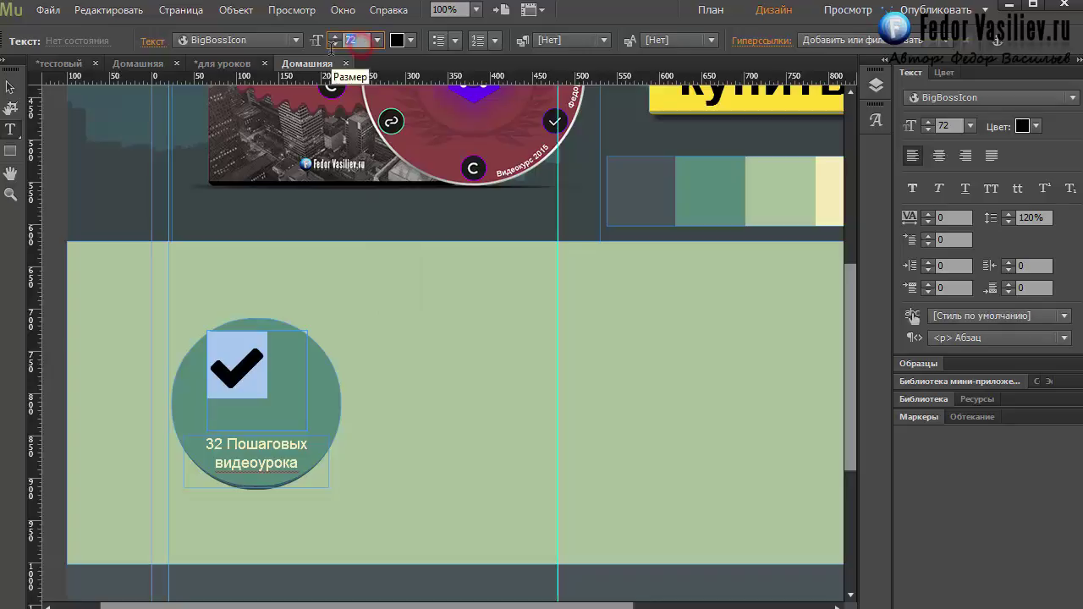
pyautogui.write('80')
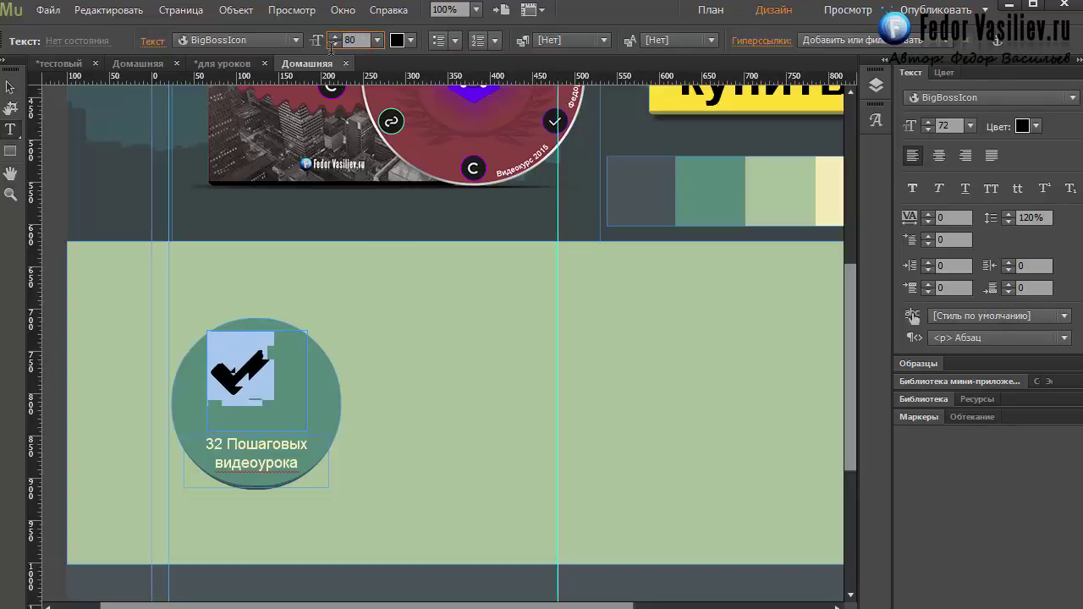
pyautogui.press('Return')
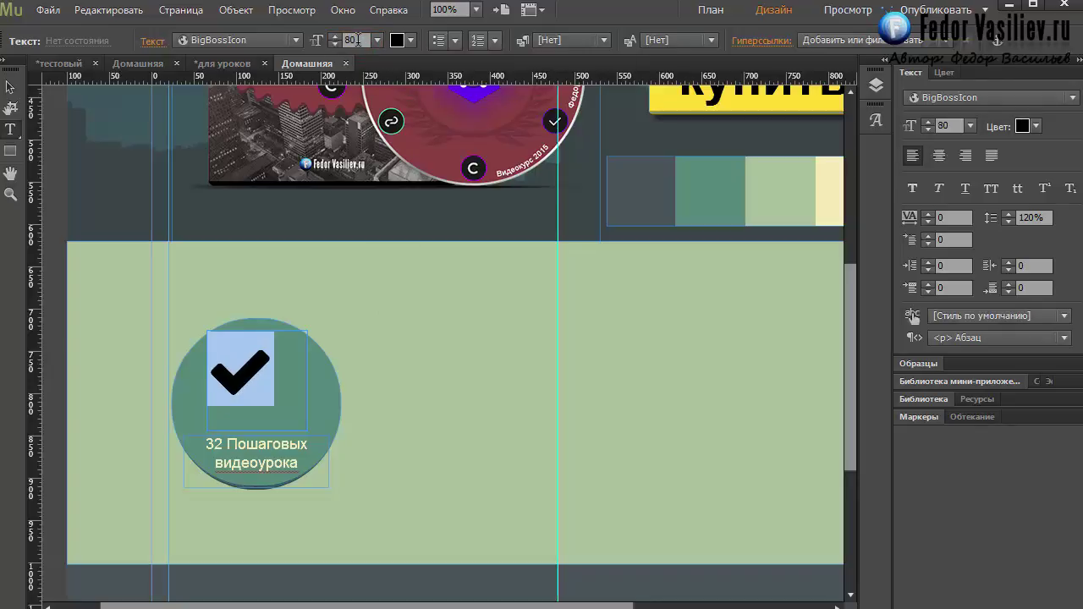
pyautogui.click(357, 40)
pyautogui.write('90')
pyautogui.press('Return')
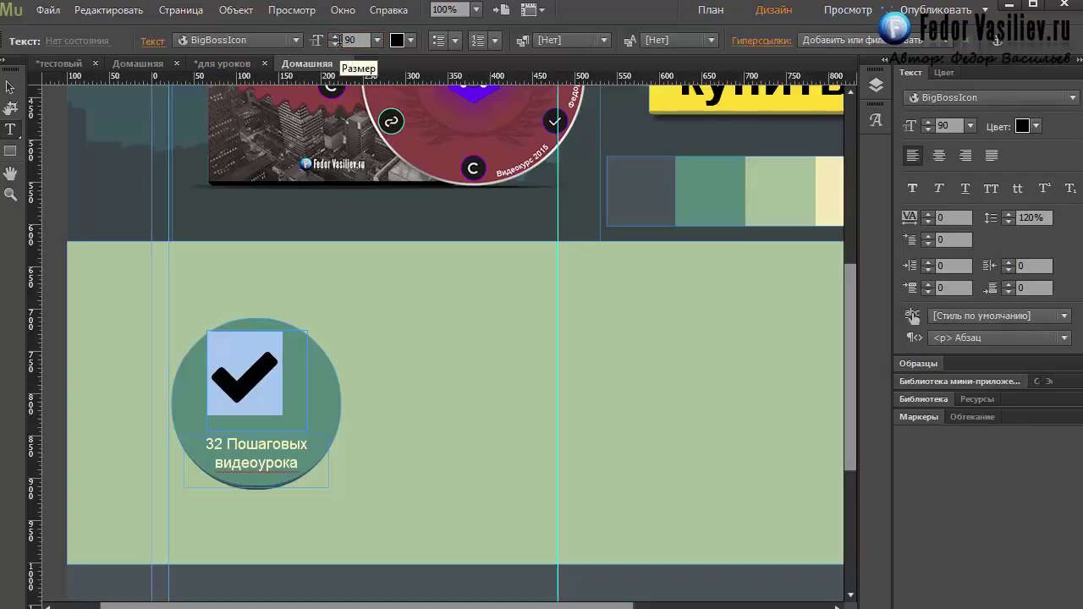
# Shift the check mark frame toward the circle's centre and enlarge the glyph to size 110
pyautogui.click(11, 87)
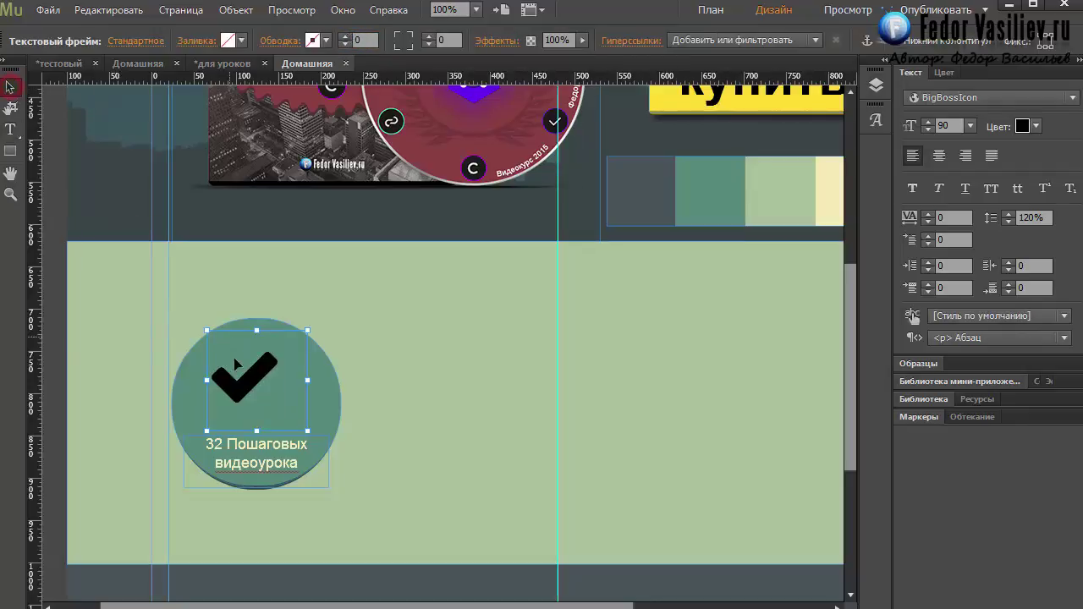
pyautogui.click(243, 372)
pyautogui.moveTo(243, 379); pyautogui.dragTo(187, 374)
pyautogui.doubleClick(243, 387)
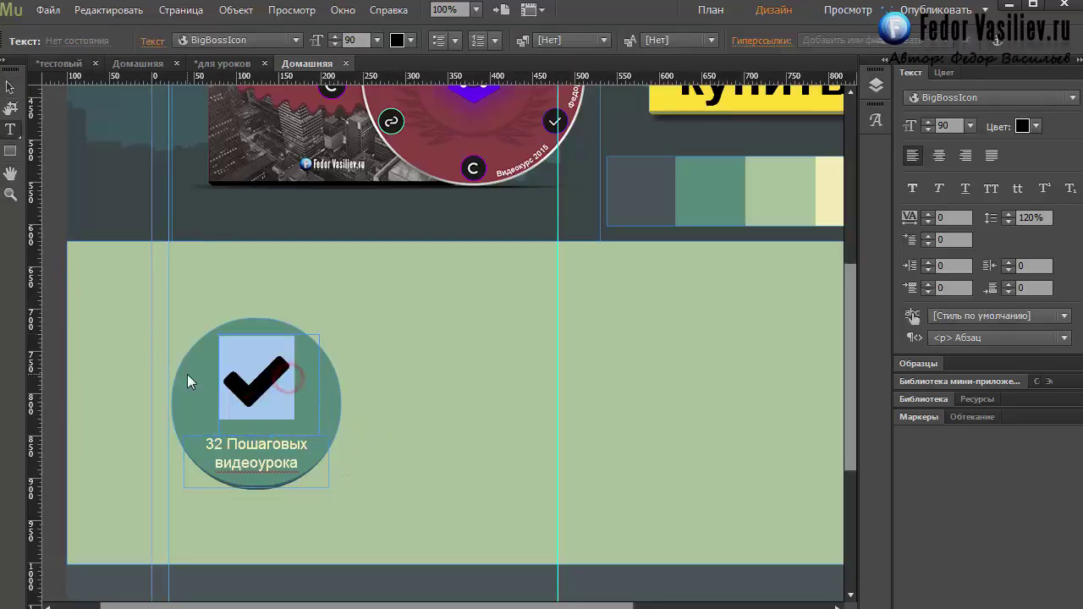
pyautogui.moveTo(362, 39); pyautogui.dragTo(335, 39)
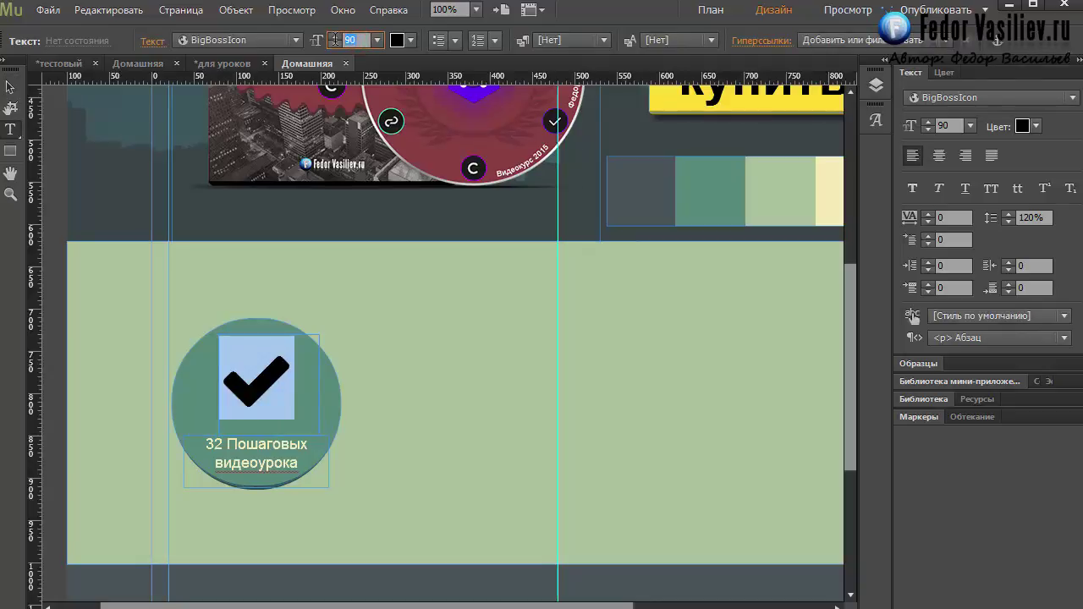
pyautogui.write('100')
pyautogui.click(335, 36)
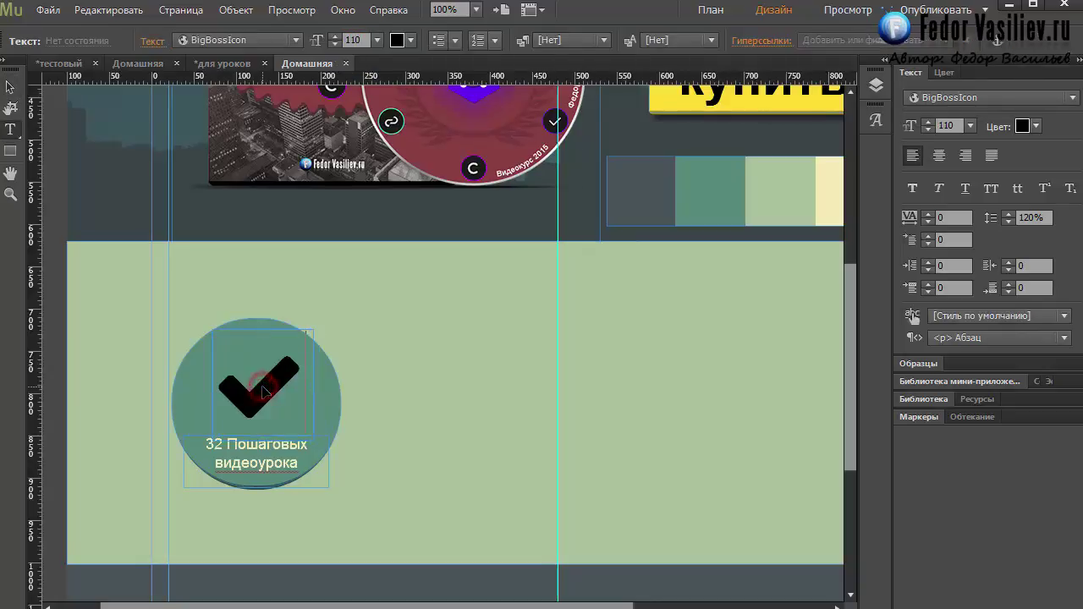
# Colour the check mark with the cream F5EEB8 sampled from the palette strip
pyautogui.click(397, 42)
pyautogui.click(409, 93)
pyautogui.click(833, 187)
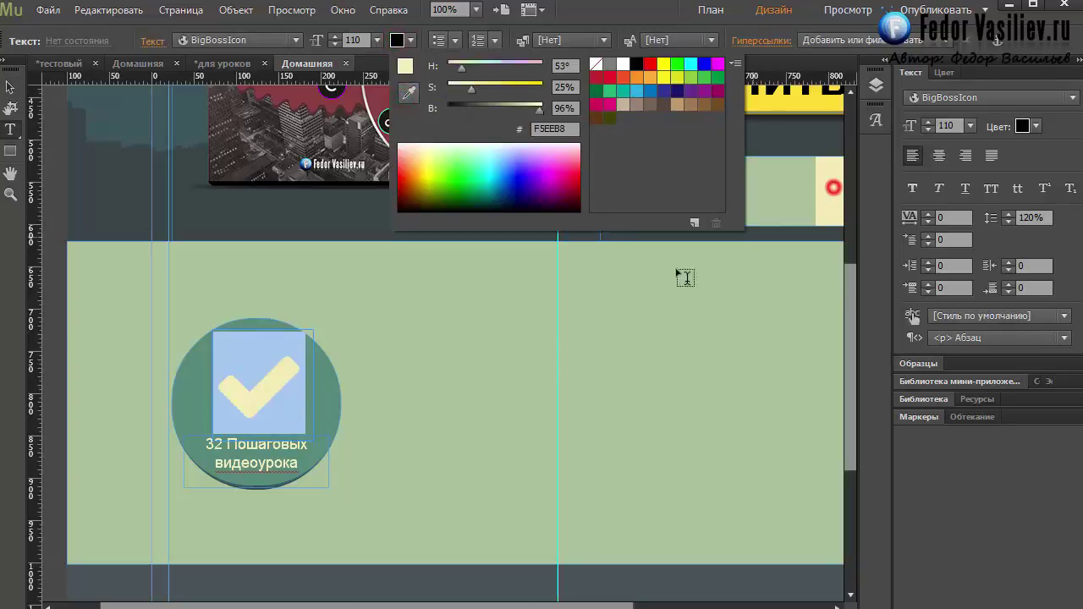
pyautogui.click(277, 388)
pyautogui.click(294, 382)
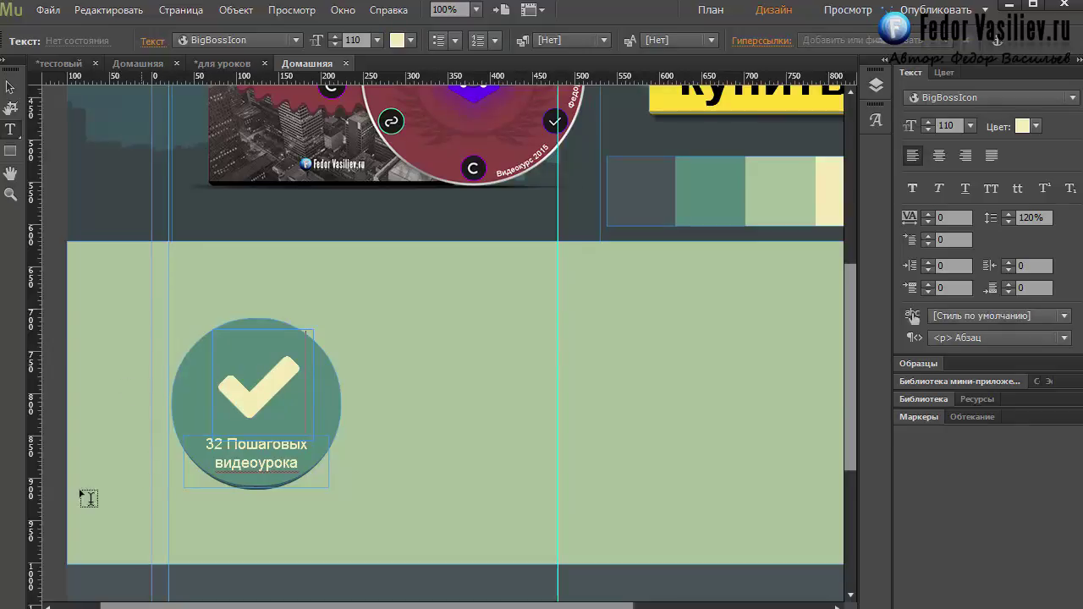
# Preview the page in the browser and compare the circle's check mark and caption with the sample page
pyautogui.click(47, 10)
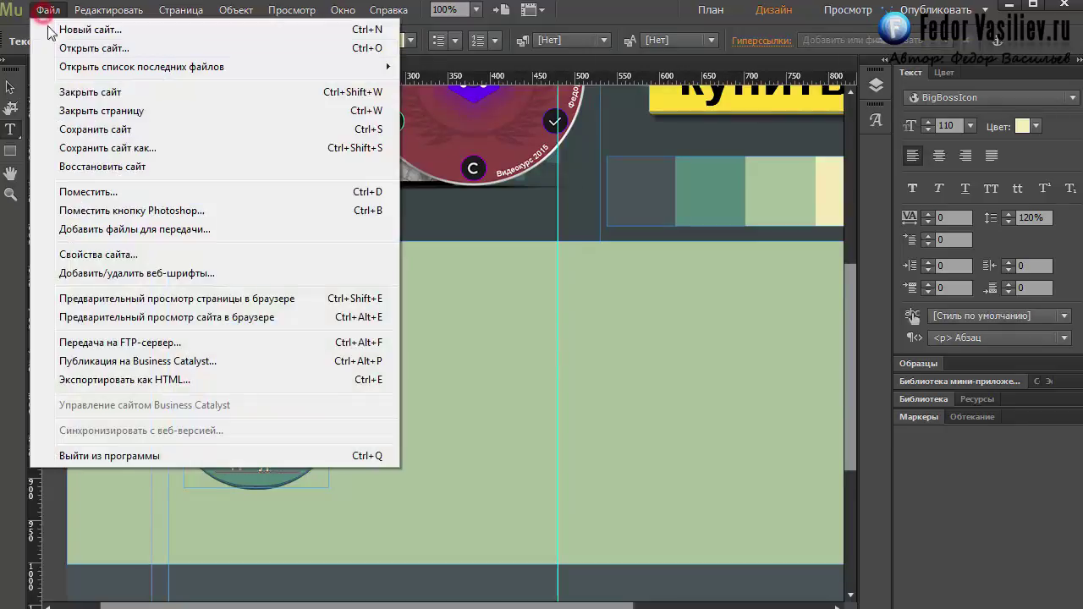
pyautogui.click(117, 299)
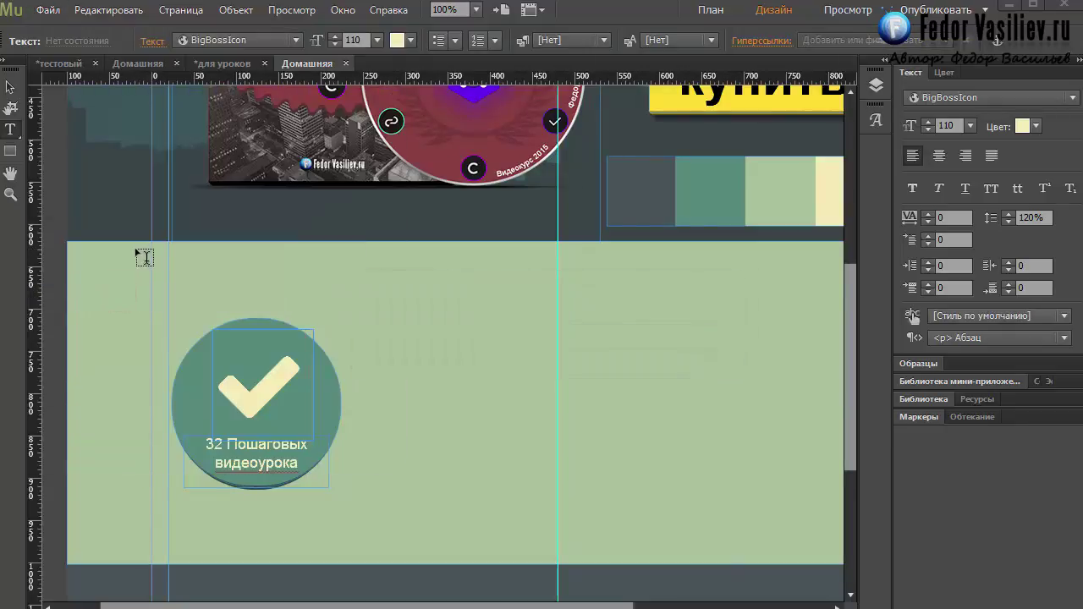
pyautogui.scroll(-6, 229, 204)
pyautogui.scroll(3, 229, 203)
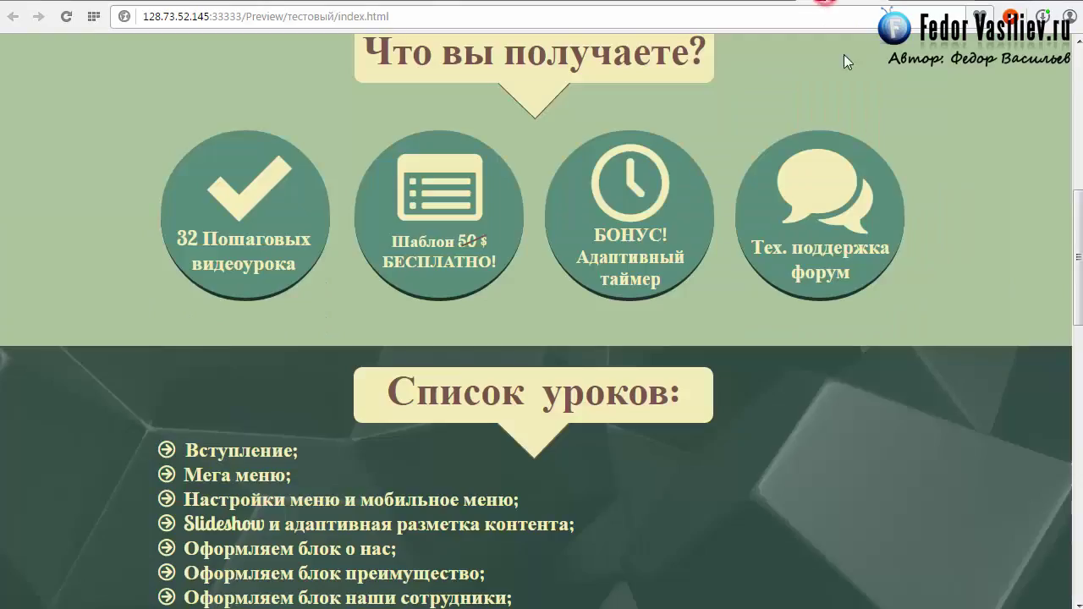
# Compare the preview's green section with the sample page's heading and four-circle row in the browser
pyautogui.scroll(3, 877, 124)
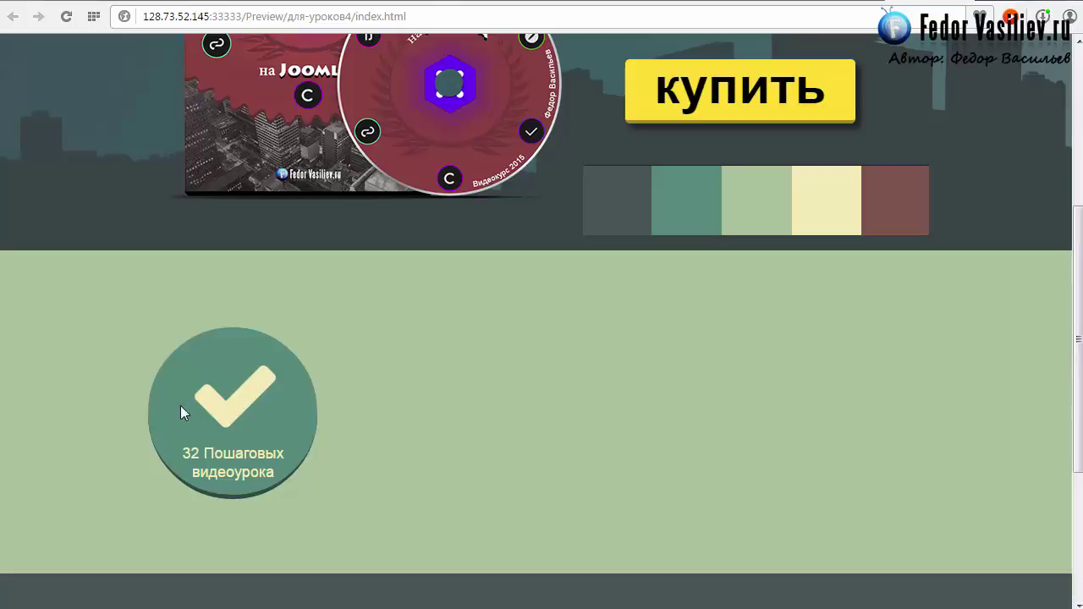
pyautogui.scroll(1, 507, 389)
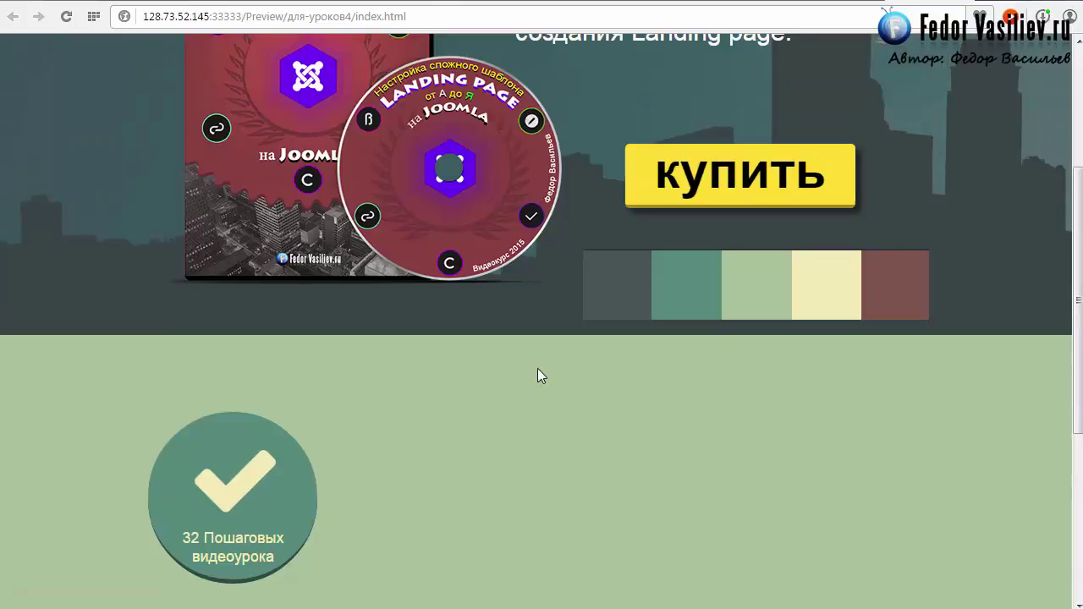
pyautogui.scroll(-1, 539, 375)
pyautogui.click(831, 2)
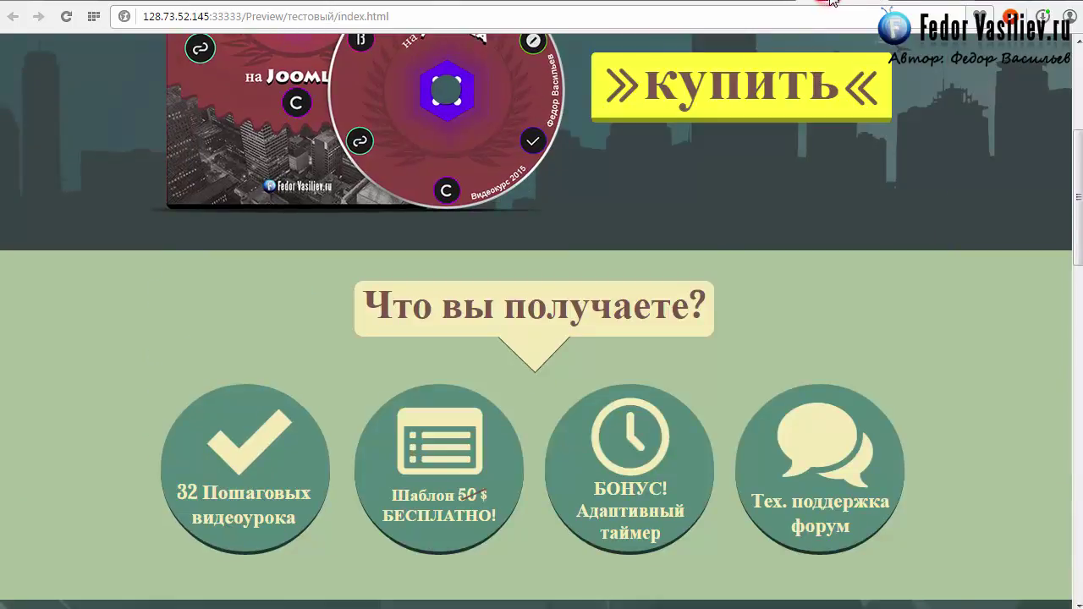
pyautogui.hotkey('ctrl', 'Tab')
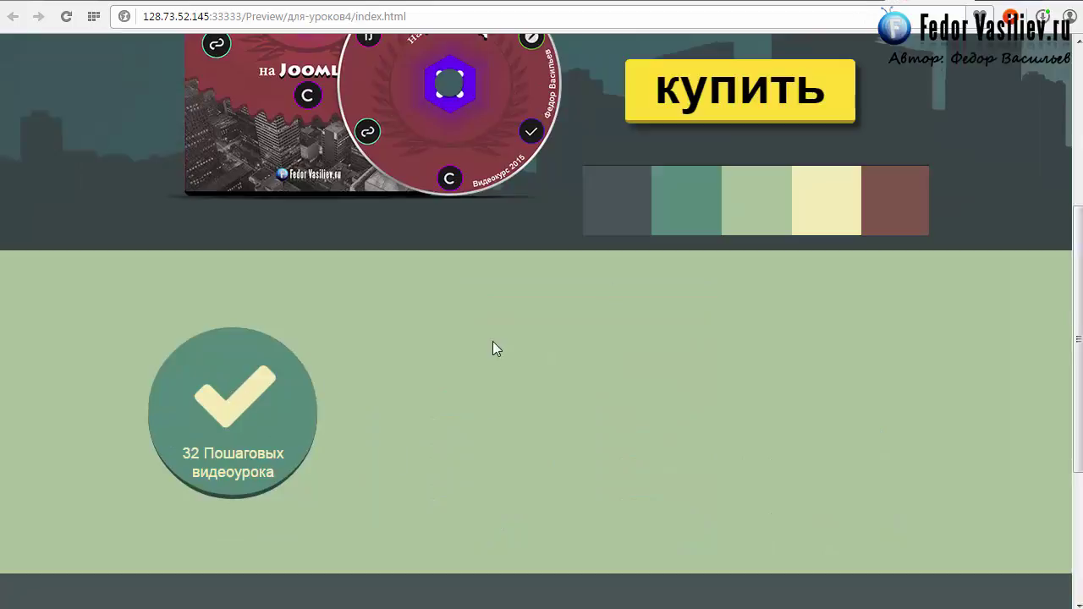
# Switch back to Adobe Muse, enlarge the check mark's text frame to enclose the whole glyph, and place it back over the circle
pyautogui.hotkey('alt', 'Tab')
pyautogui.press('Return')
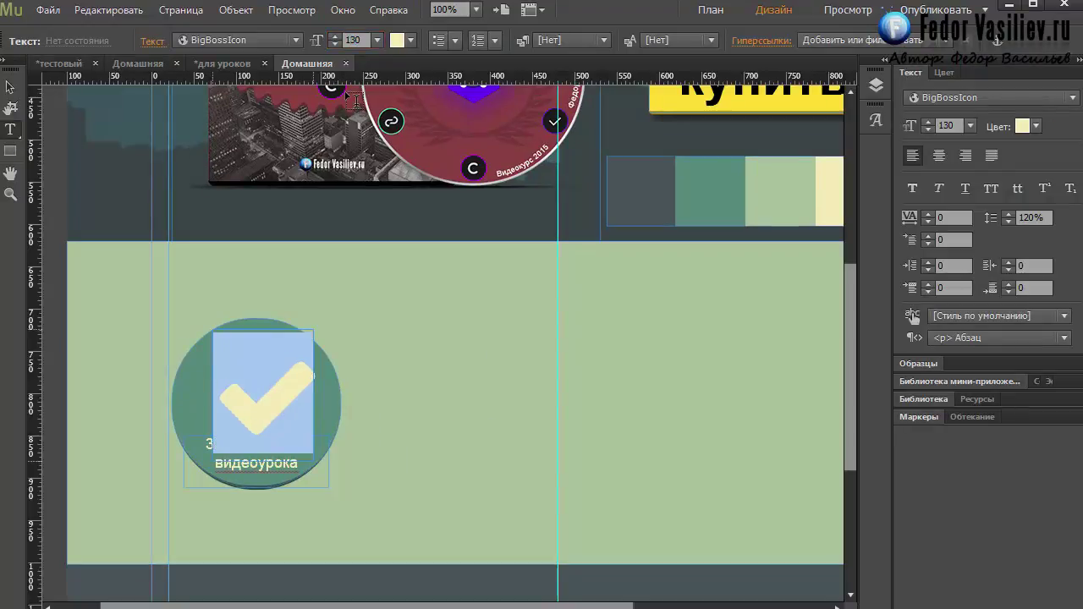
pyautogui.click(10, 87)
pyautogui.moveTo(246, 408); pyautogui.dragTo(318, 189)
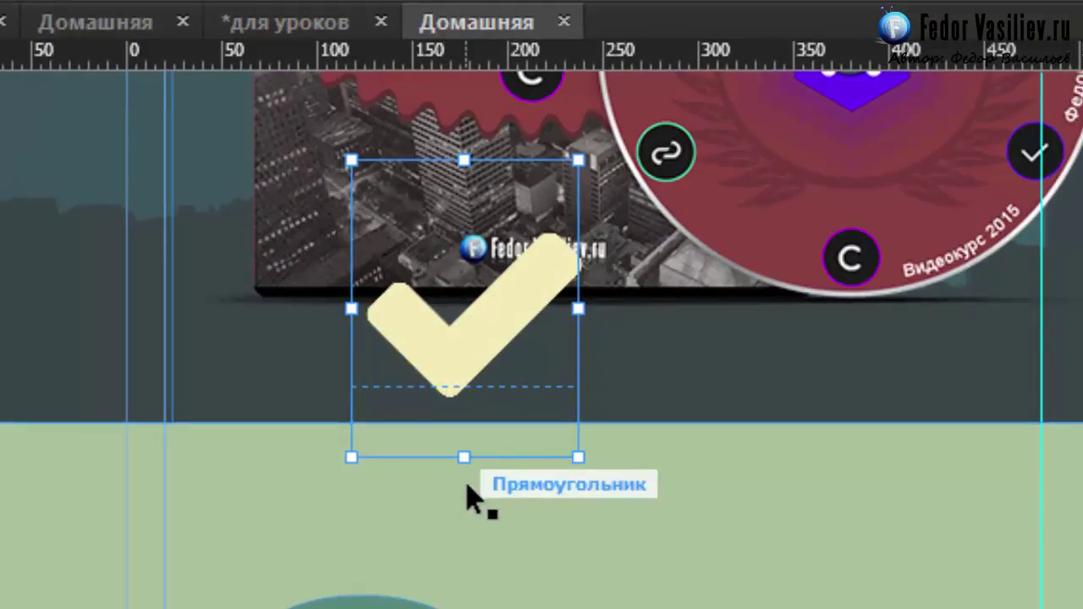
pyautogui.moveTo(464, 457); pyautogui.dragTo(440, 484)
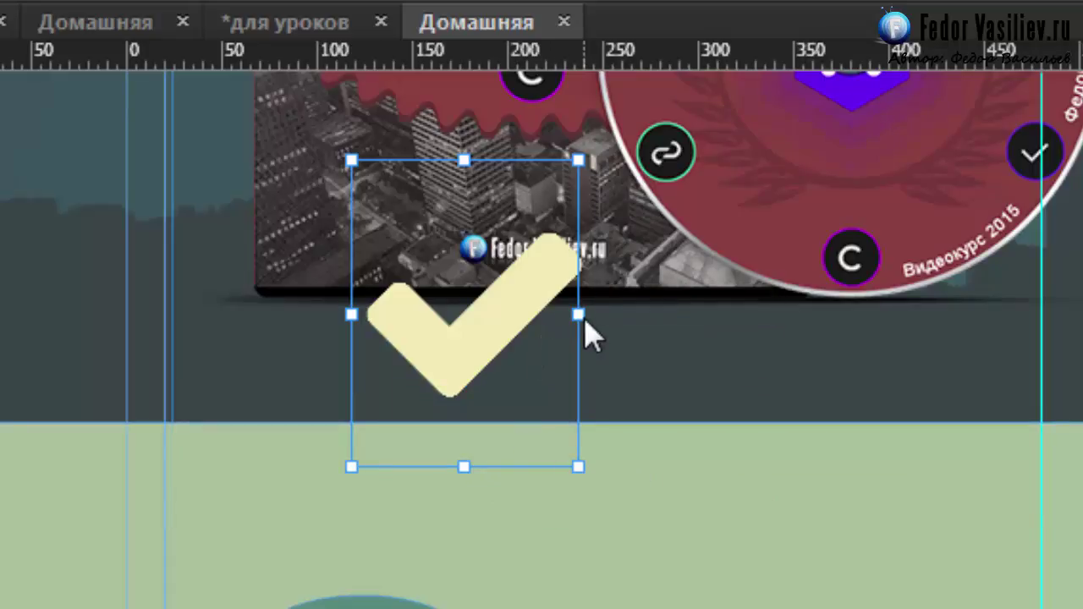
pyautogui.moveTo(579, 315); pyautogui.dragTo(621, 317)
pyautogui.moveTo(598, 317); pyautogui.dragTo(590, 317)
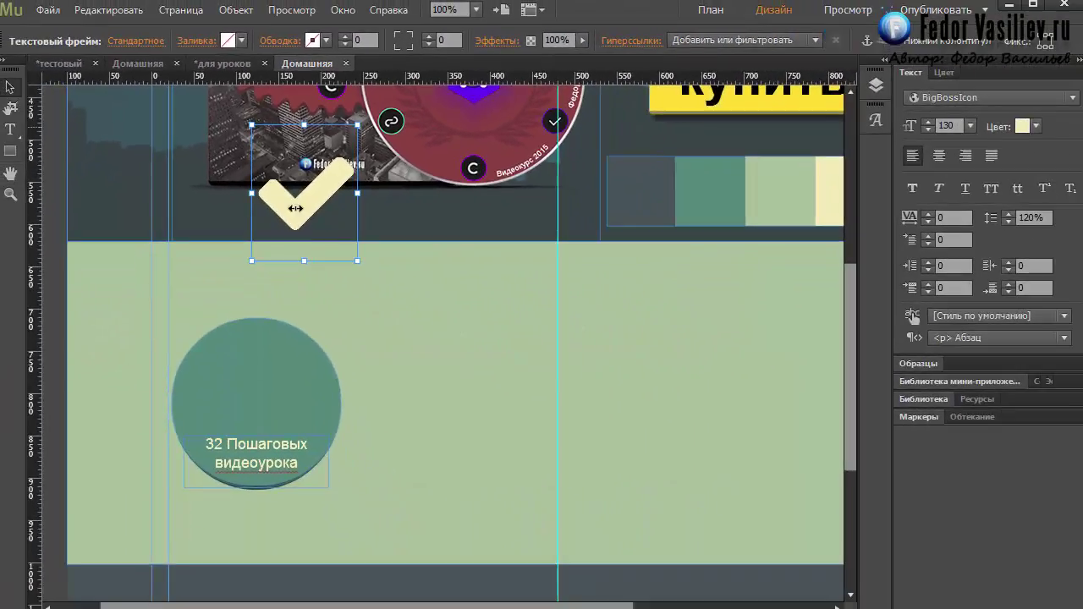
pyautogui.moveTo(295, 208); pyautogui.dragTo(252, 409)
pyautogui.click(421, 366)
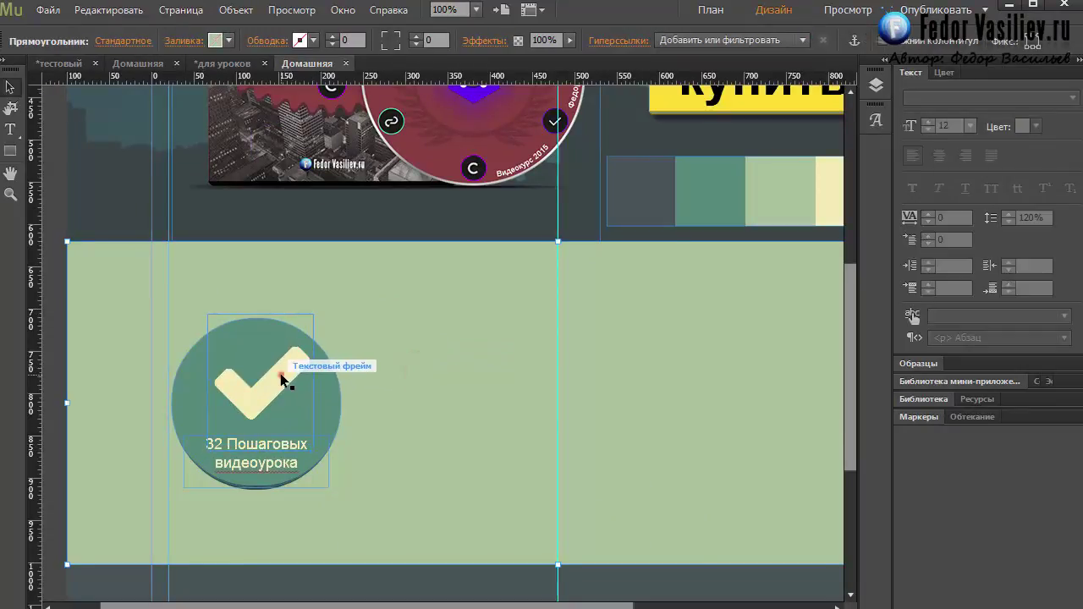
# Preview the page in the browser and examine the check mark and caption inside the circle
pyautogui.click(281, 380)
pyautogui.click(48, 9)
pyautogui.click(147, 300)
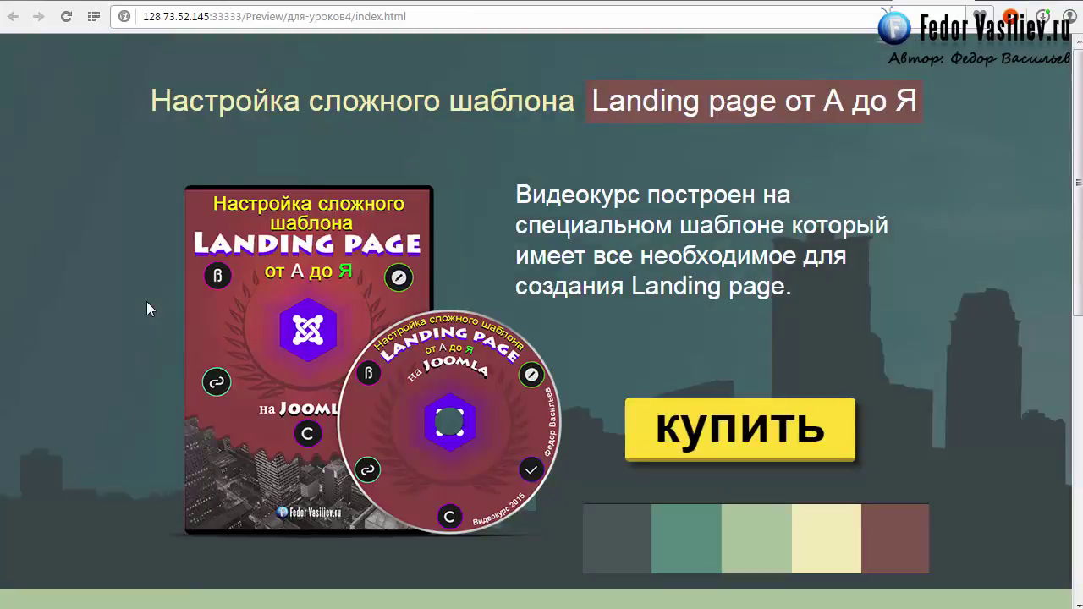
pyautogui.scroll(-5, 161, 294)
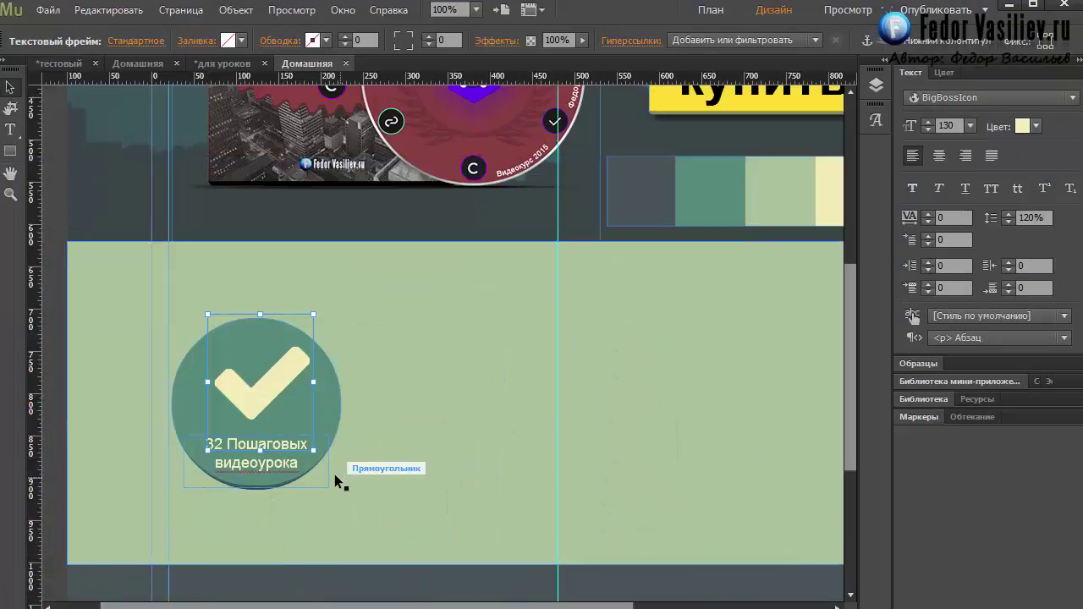
# Try to marquee-select the circle, check mark and caption together, and undo the accidental move of the green background rectangle
pyautogui.click(319, 429)
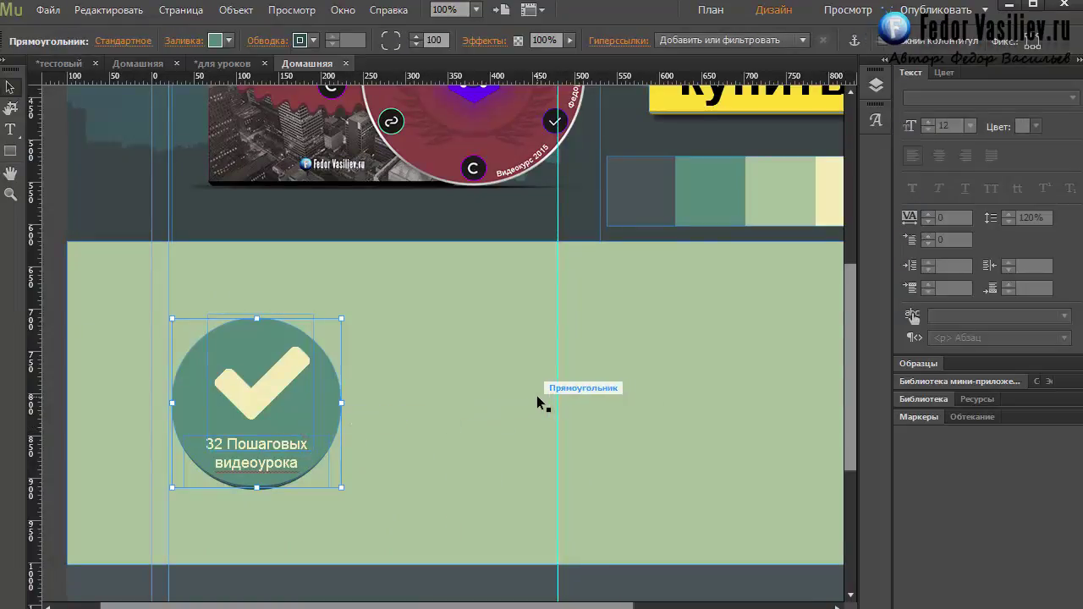
pyautogui.click(368, 410)
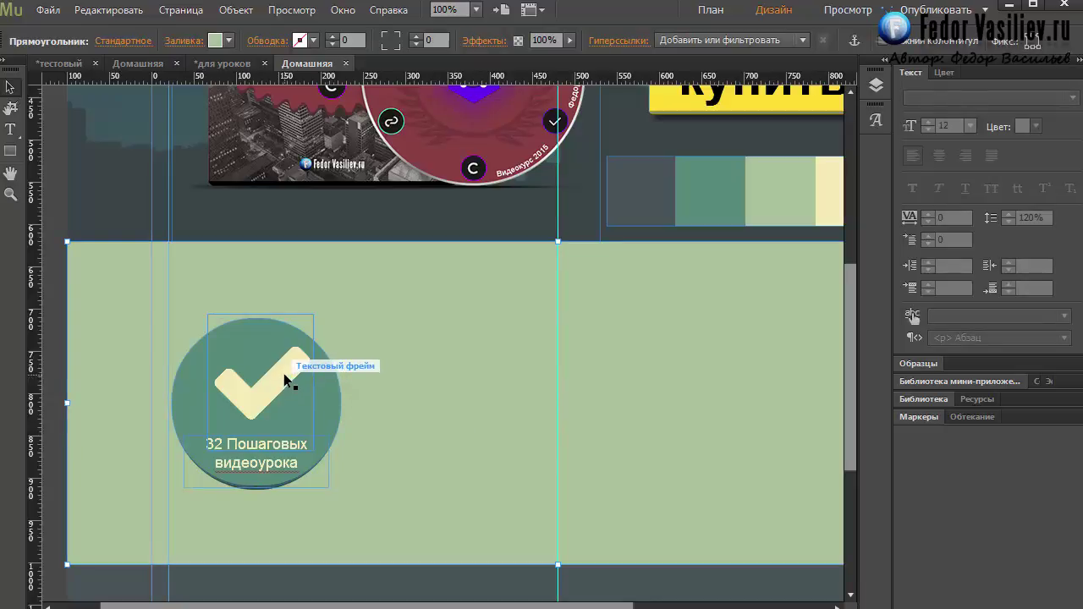
pyautogui.click(283, 376)
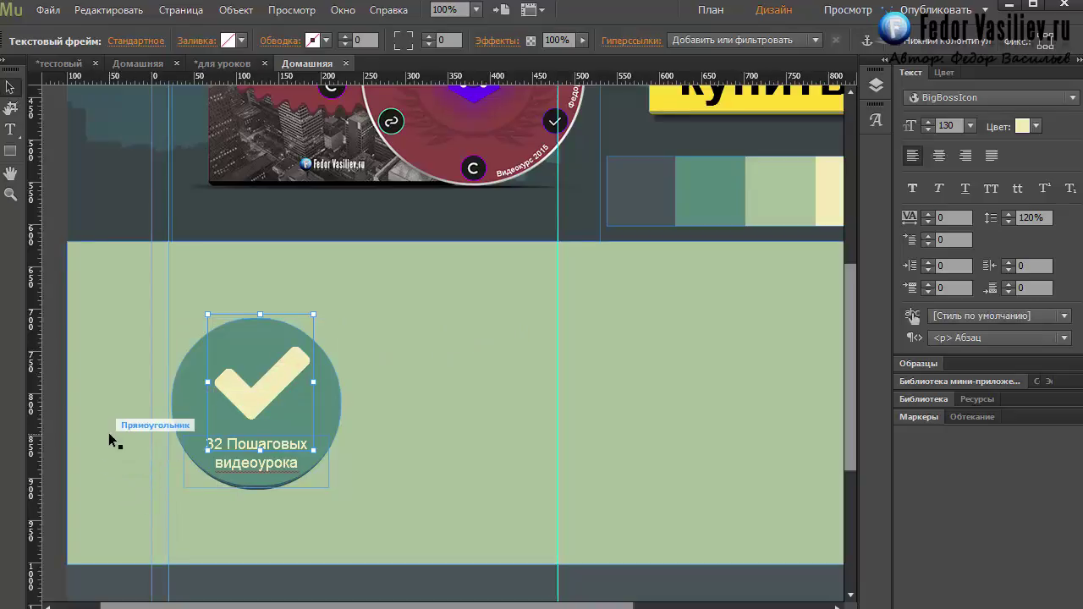
pyautogui.click(350, 314)
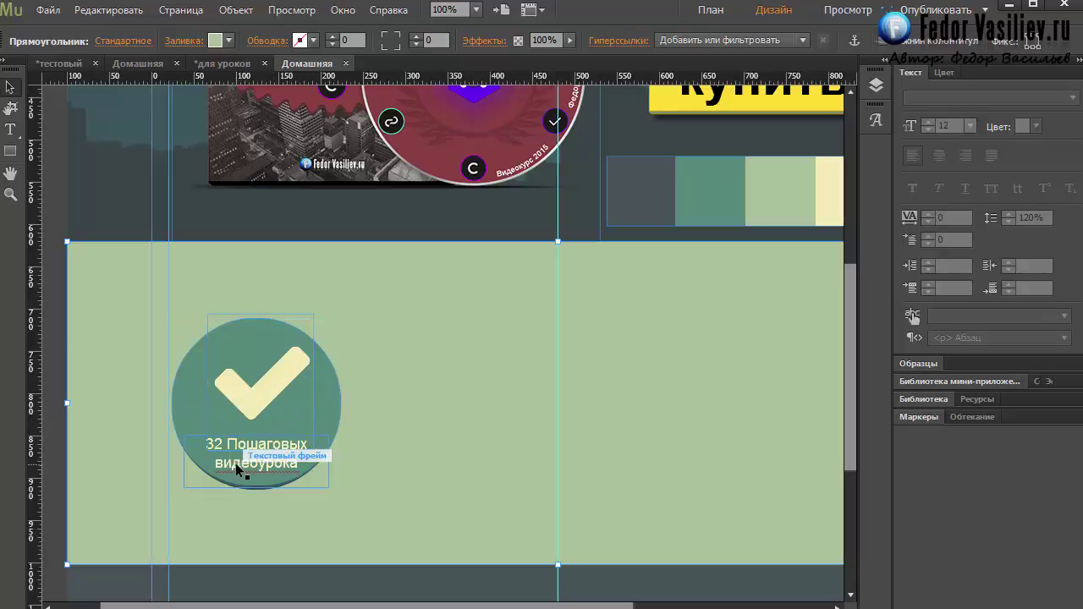
pyautogui.moveTo(402, 288); pyautogui.dragTo(169, 476)
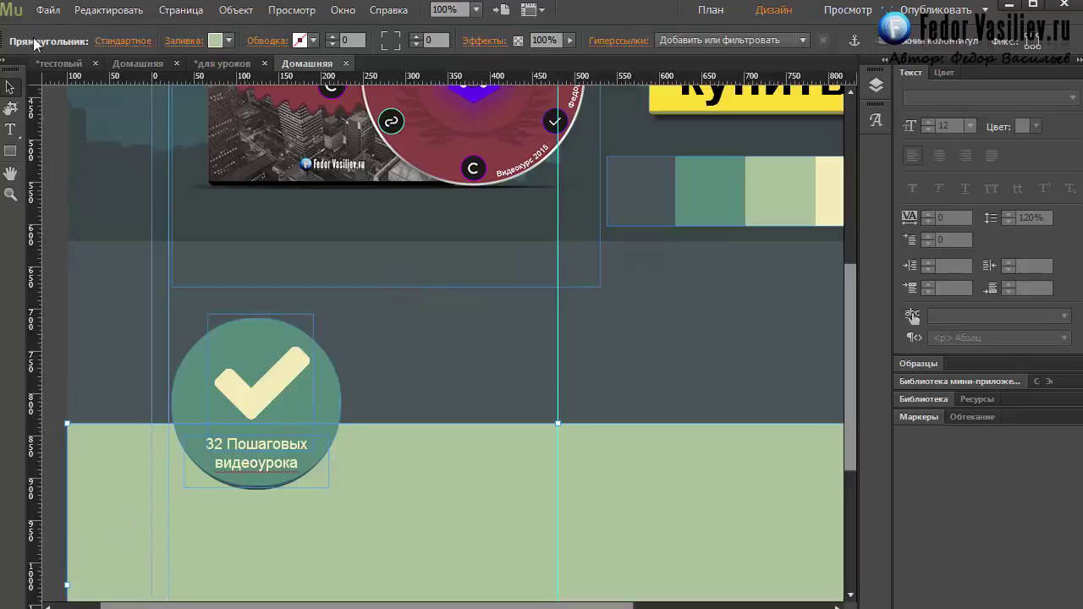
pyautogui.click(48, 10)
pyautogui.click(119, 30)
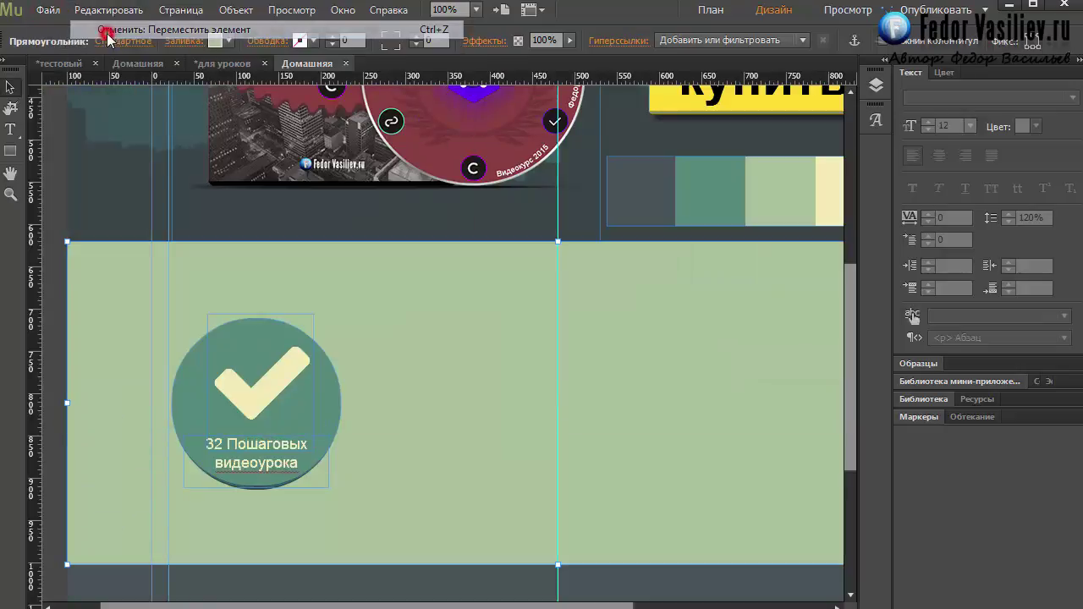
# Lock the green section background rectangle in place and check that it can no longer be selected
pyautogui.click(508, 269)
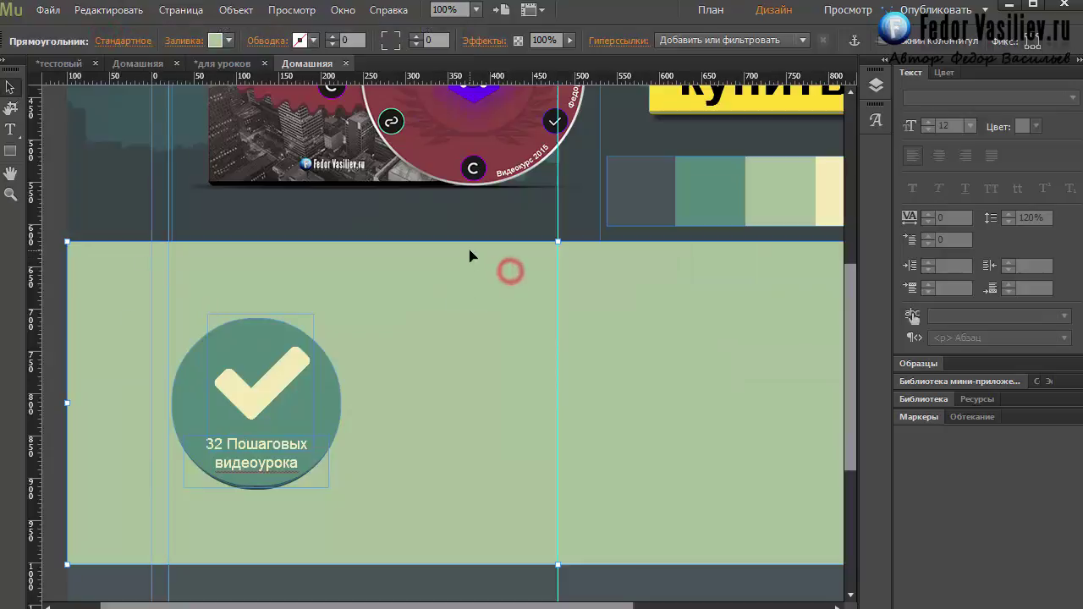
pyautogui.rightClick(472, 253)
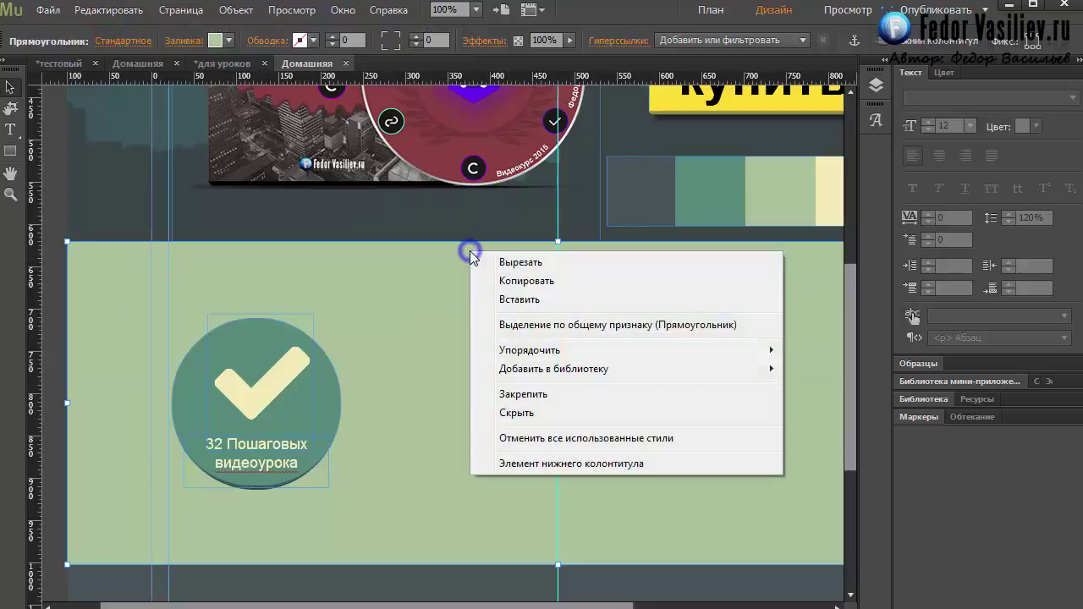
pyautogui.click(542, 394)
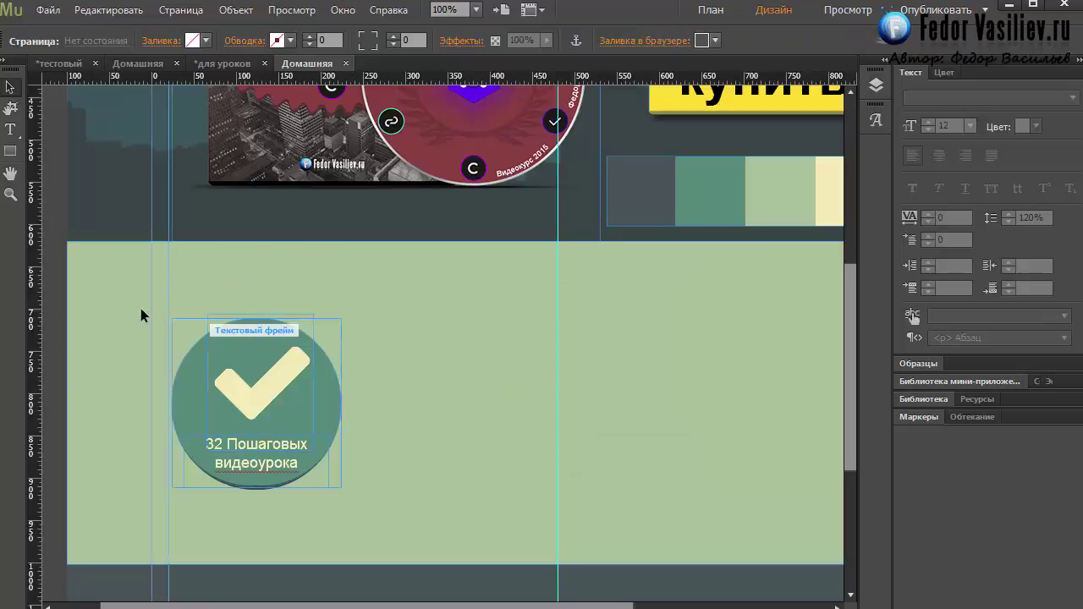
pyautogui.click(445, 299)
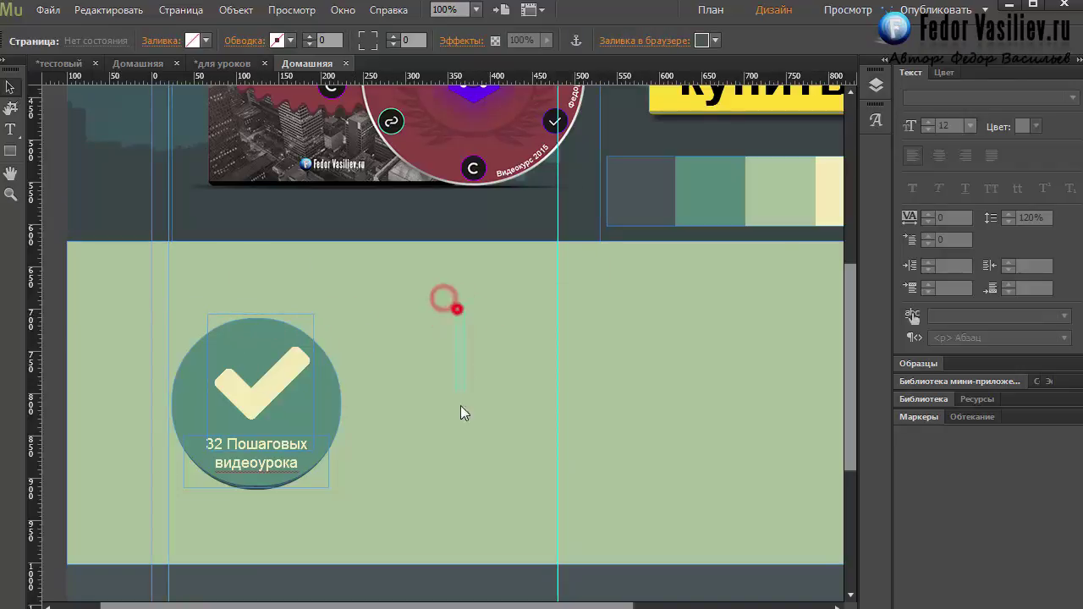
pyautogui.click(445, 305)
# Unlock the green section background rectangle and lock it again
pyautogui.rightClick(447, 300)
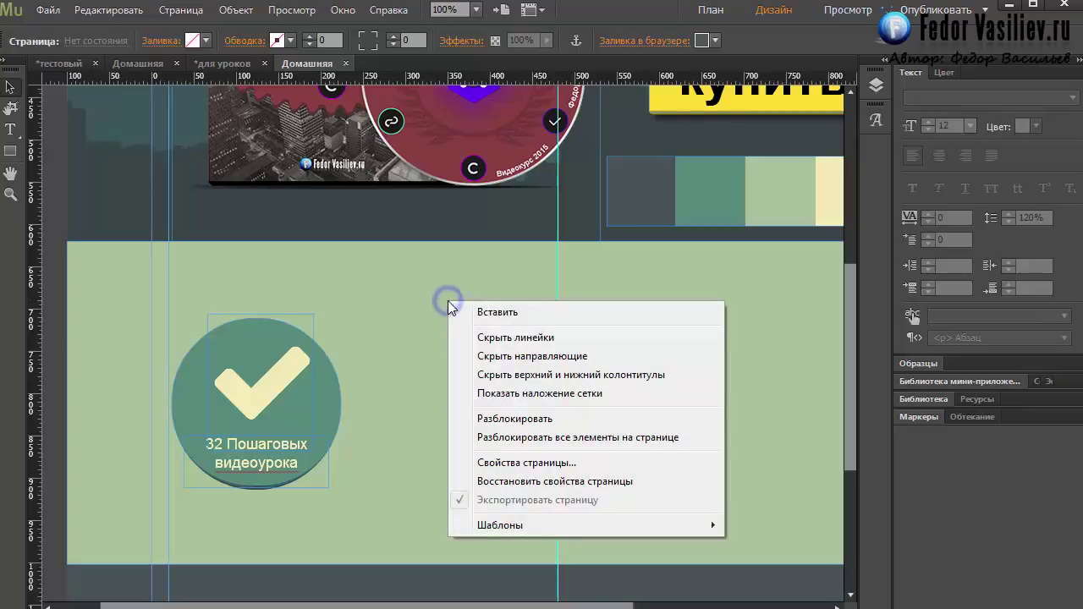
pyautogui.click(498, 420)
pyautogui.click(459, 302)
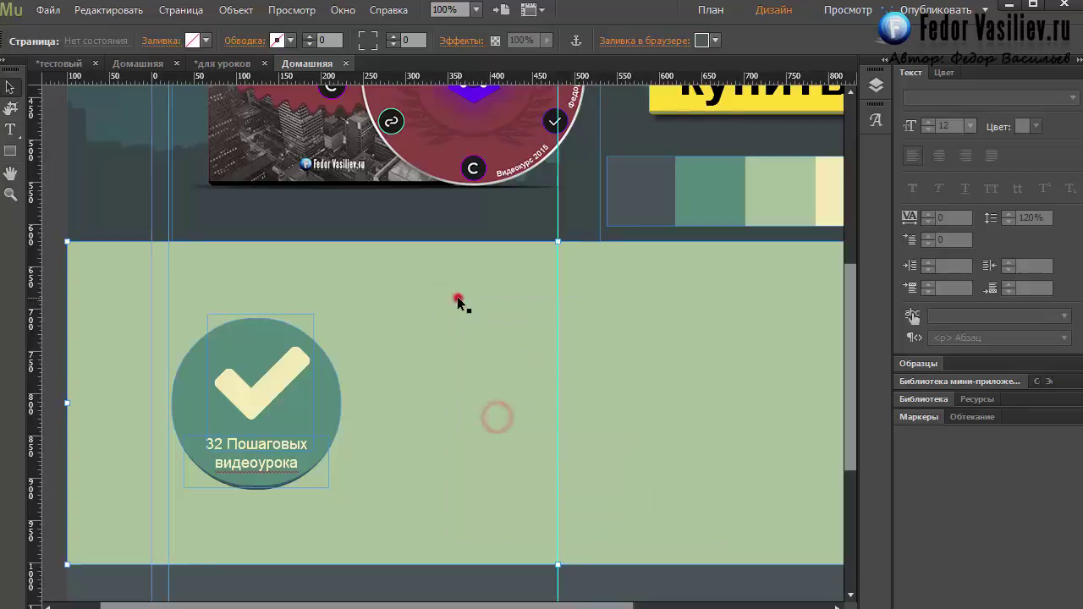
pyautogui.rightClick(470, 292)
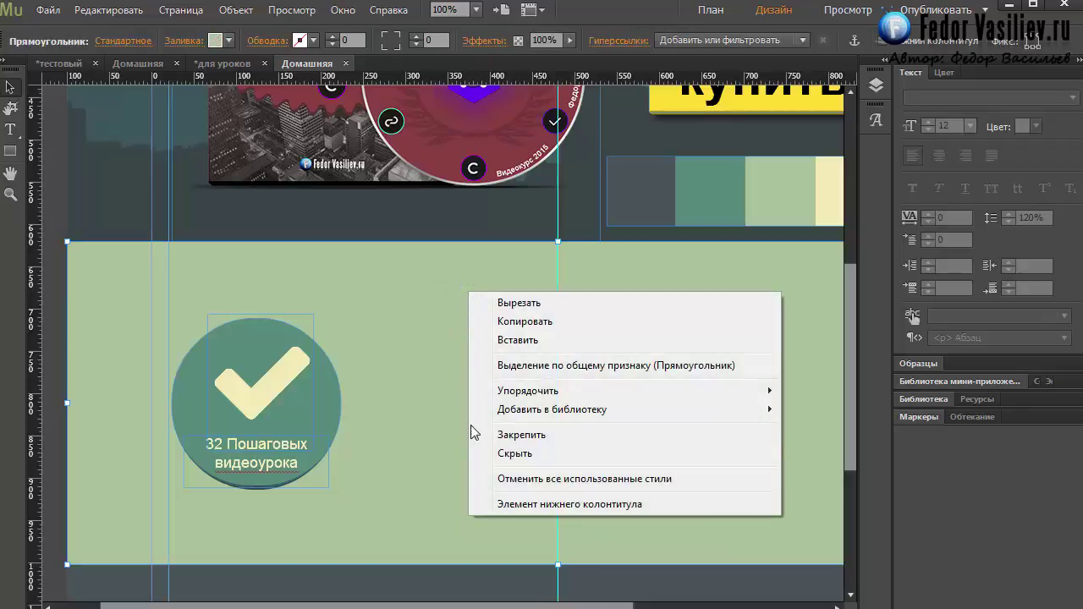
pyautogui.click(518, 432)
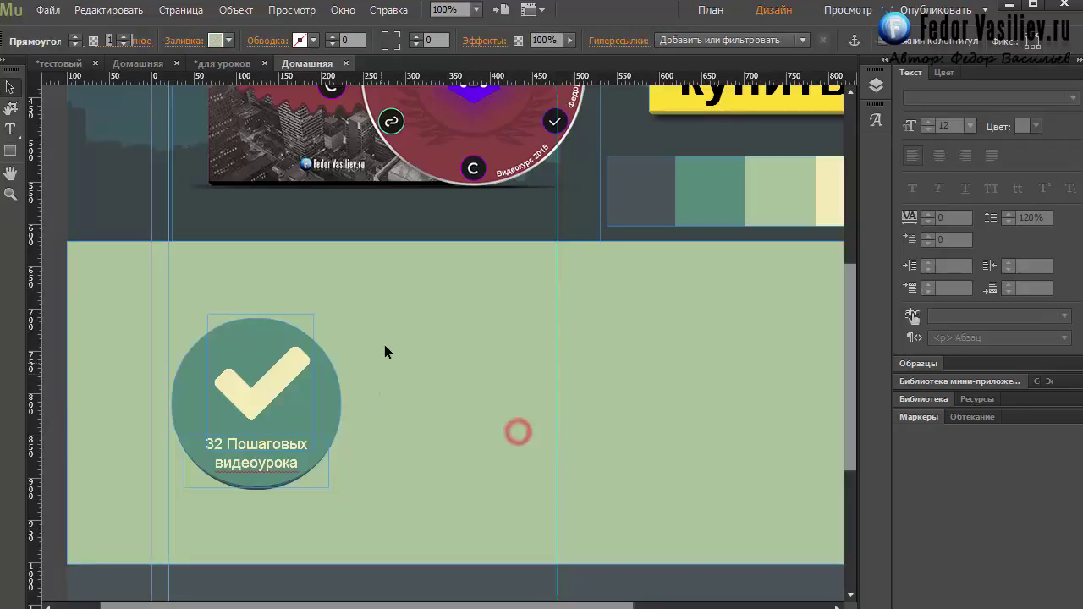
pyautogui.click(411, 281)
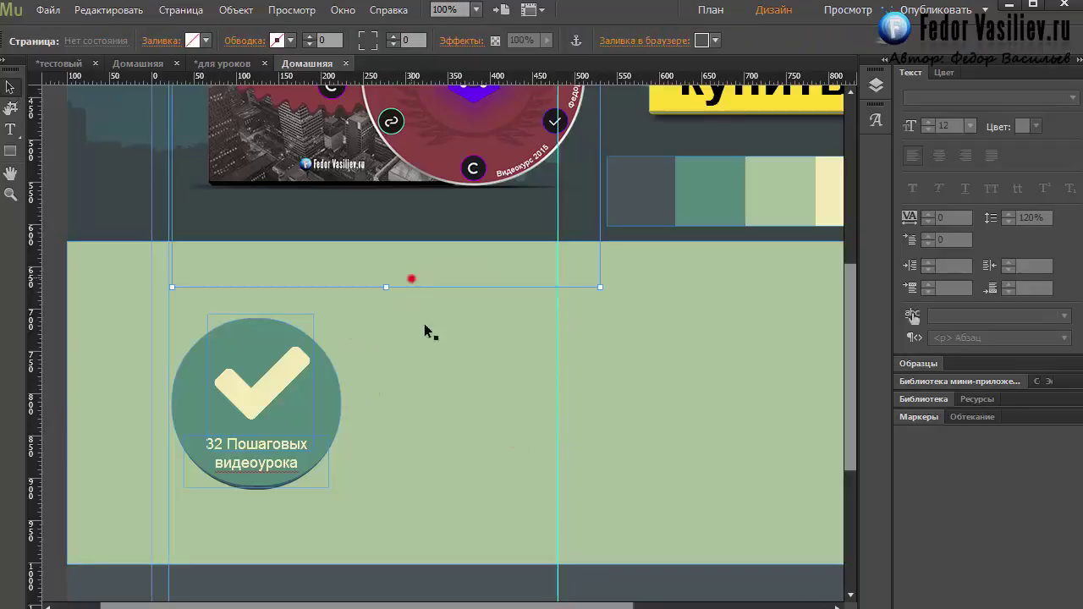
pyautogui.click(91, 12)
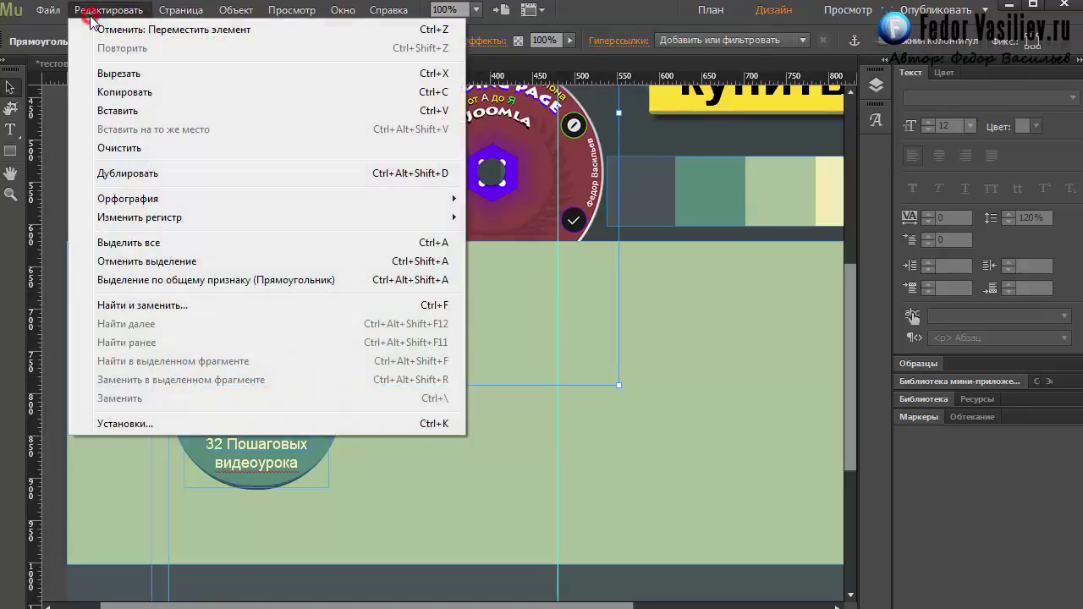
pyautogui.click(127, 29)
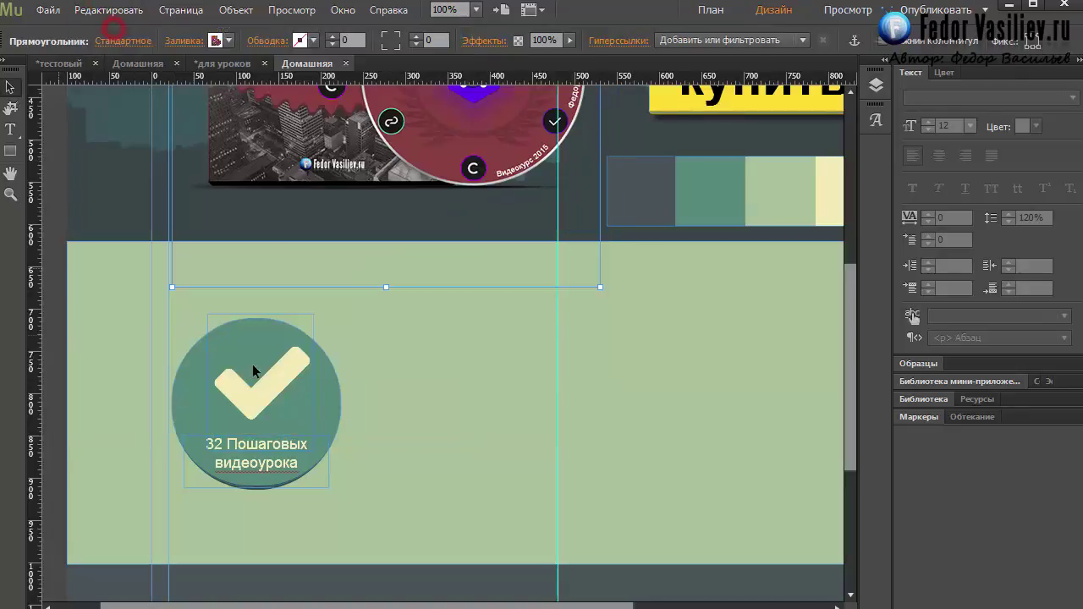
# Lock the rectangle holding the course box and disc image in the header
pyautogui.rightClick(359, 155)
pyautogui.click(408, 341)
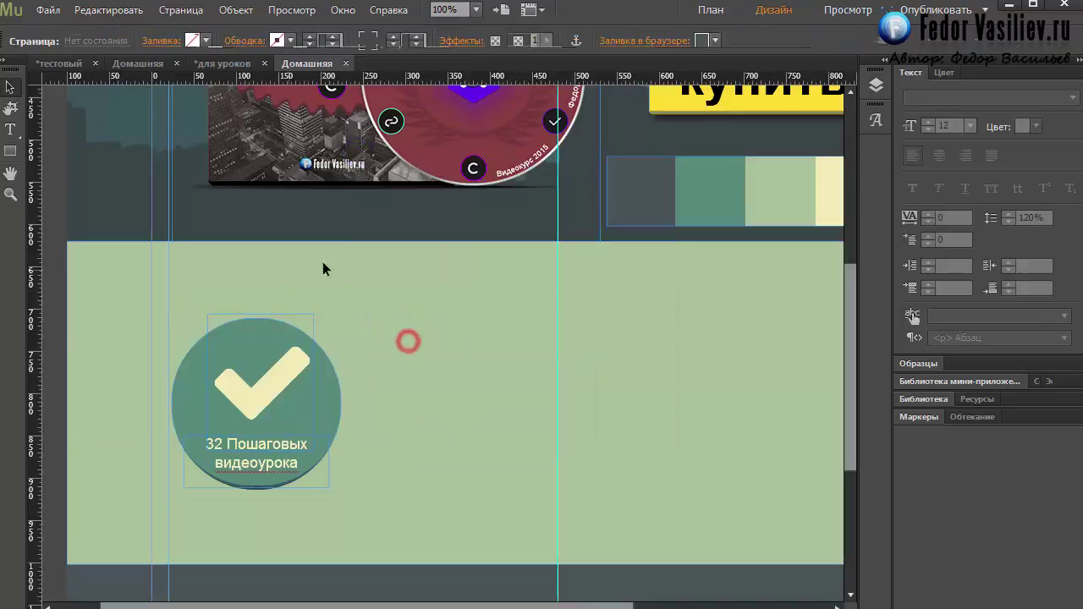
pyautogui.click(447, 312)
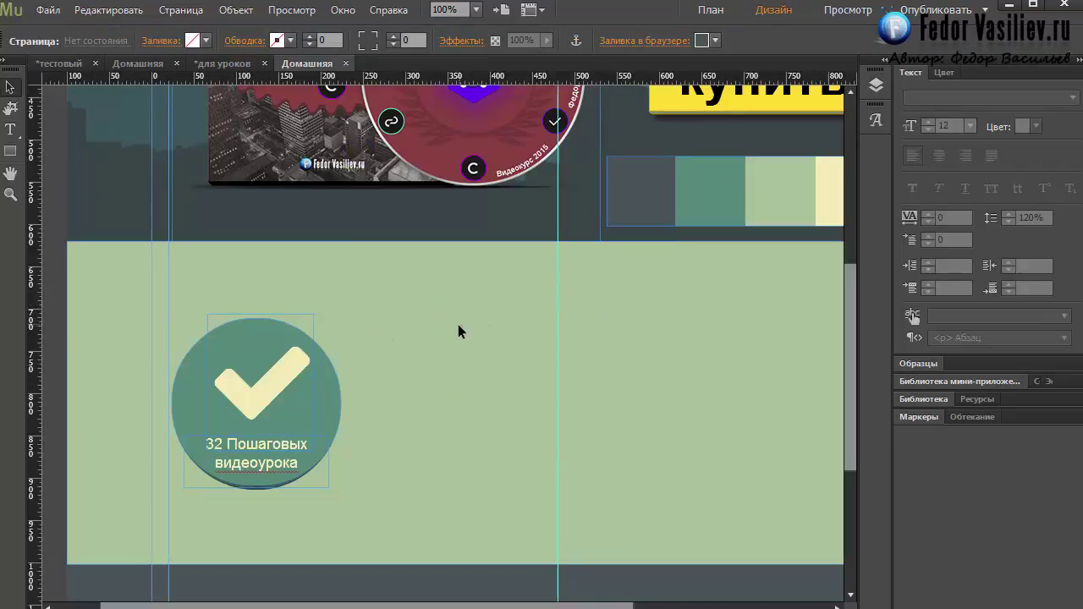
pyautogui.click(458, 325)
# Select the circle, check mark and caption together and group them
pyautogui.moveTo(393, 275); pyautogui.dragTo(136, 529)
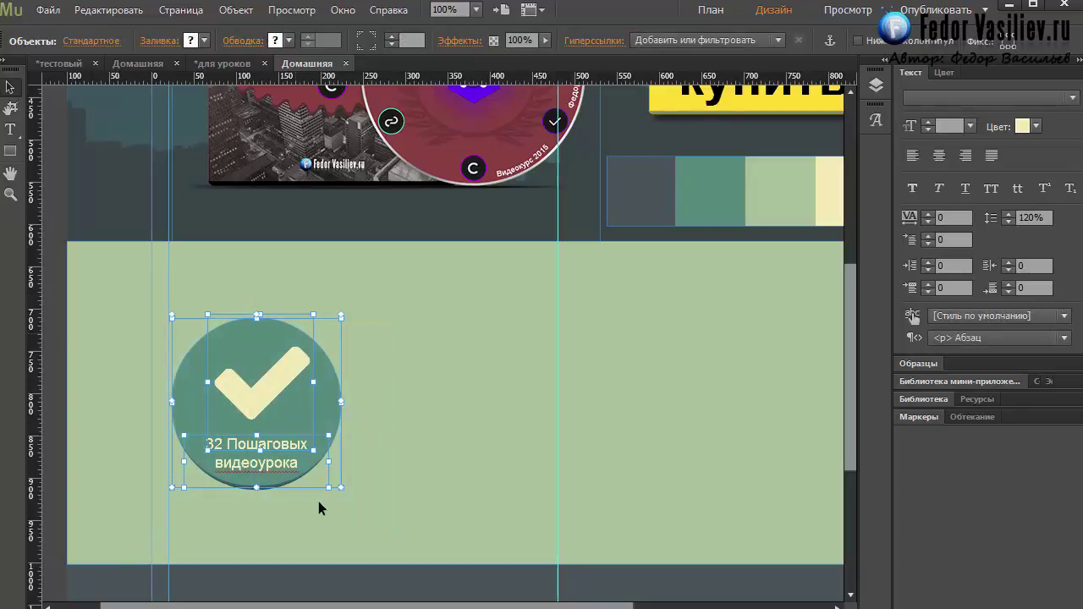
pyautogui.rightClick(259, 401)
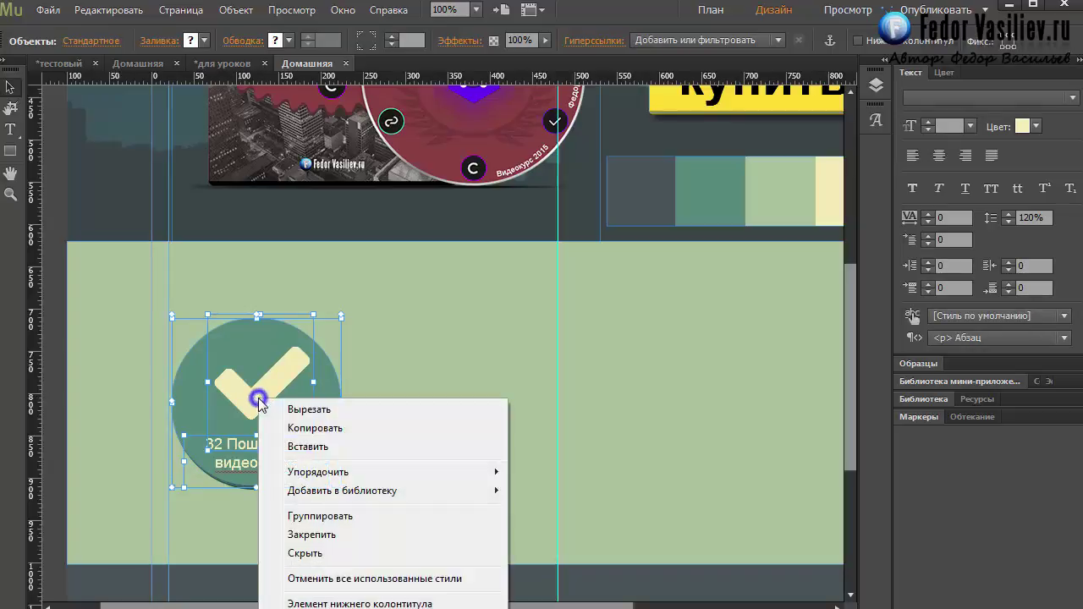
pyautogui.click(312, 516)
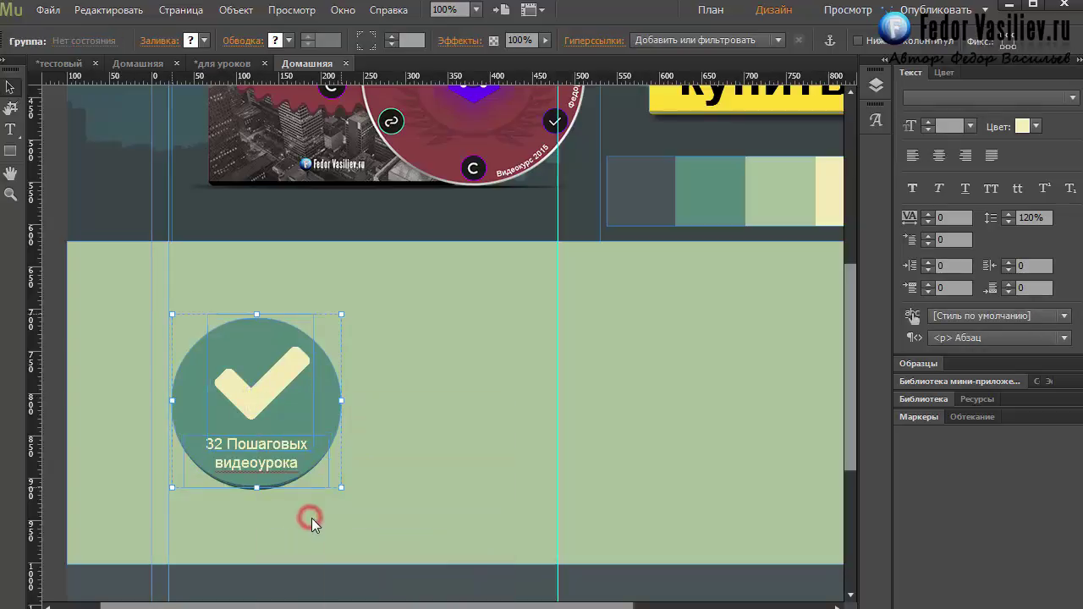
# Move the grouped circle, check mark and caption slightly down and to the right within the green section
pyautogui.click(399, 373)
pyautogui.click(283, 367)
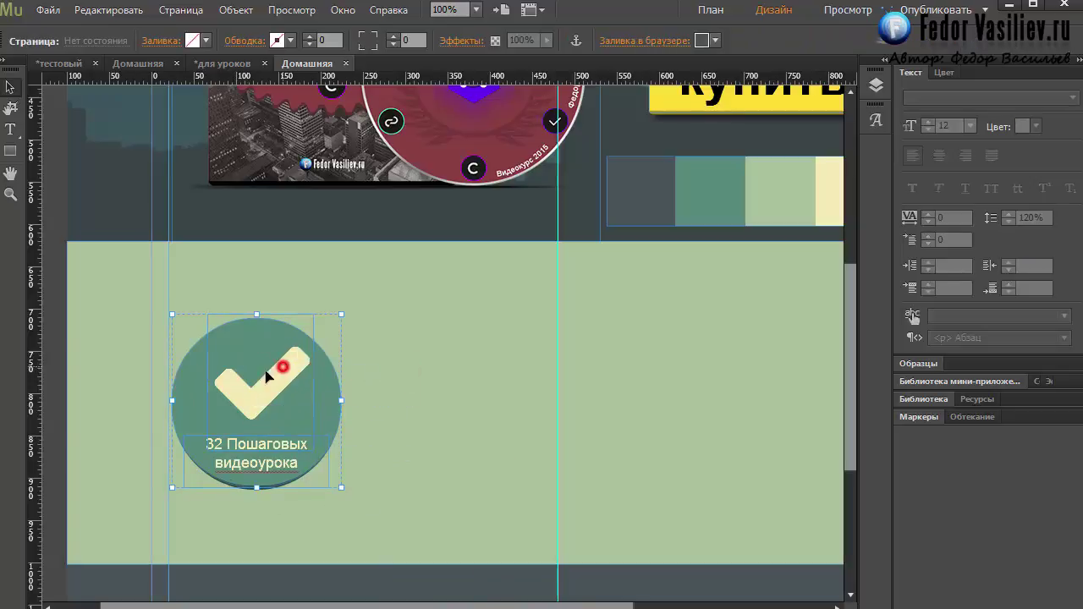
pyautogui.moveTo(259, 362)
pyautogui.mouseDown()
pyautogui.moveTo(392, 358)
pyautogui.moveTo(403, 318)
pyautogui.moveTo(265, 390)
pyautogui.moveTo(461, 408)
pyautogui.moveTo(341, 375)
pyautogui.moveTo(250, 372)
pyautogui.moveTo(268, 345)
pyautogui.moveTo(272, 382)
pyautogui.moveTo(253, 373)
pyautogui.mouseUp()
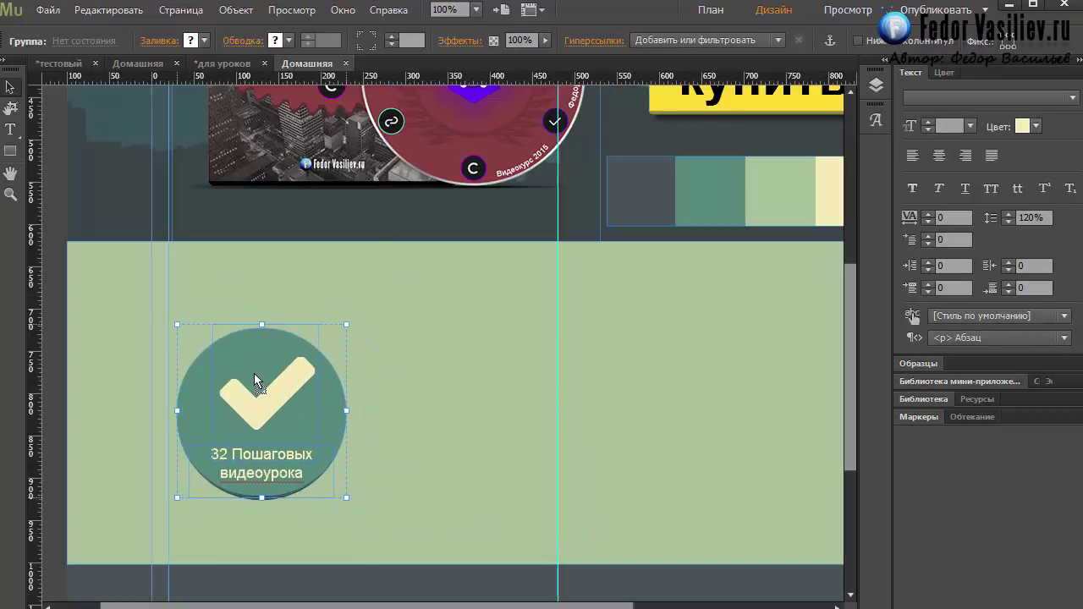
# List the contents of Слой 1 in the layers, then unlock and relock its lower locked rectangle
pyautogui.click(395, 402)
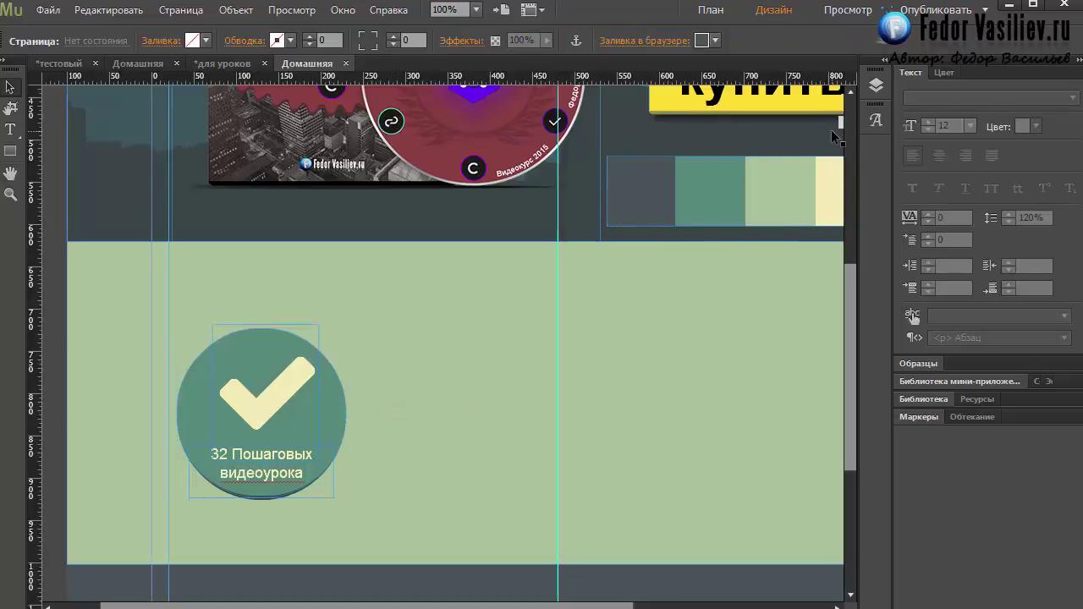
pyautogui.click(876, 85)
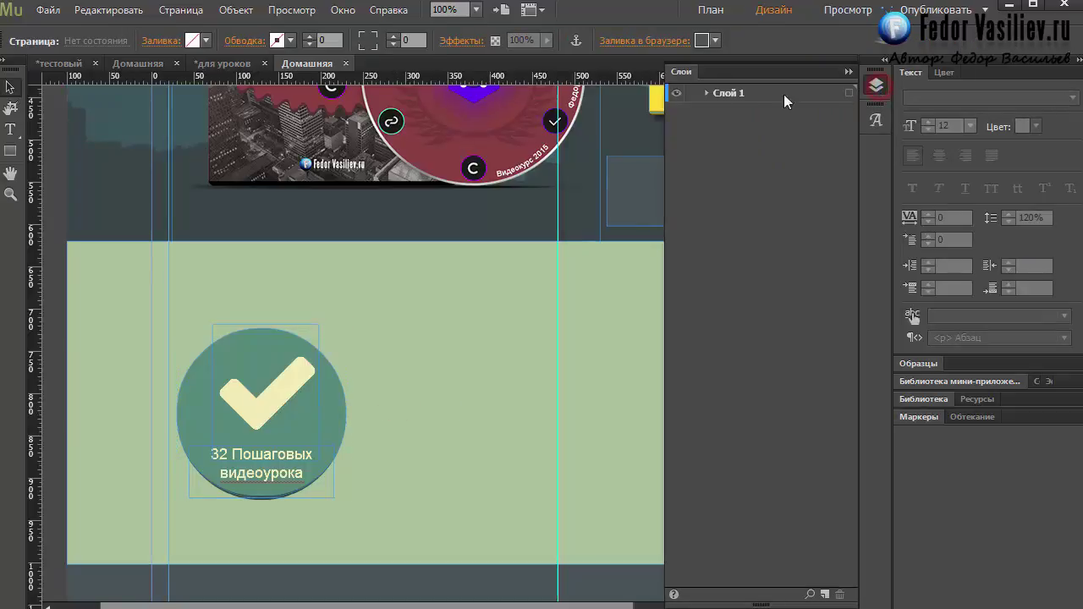
pyautogui.click(875, 87)
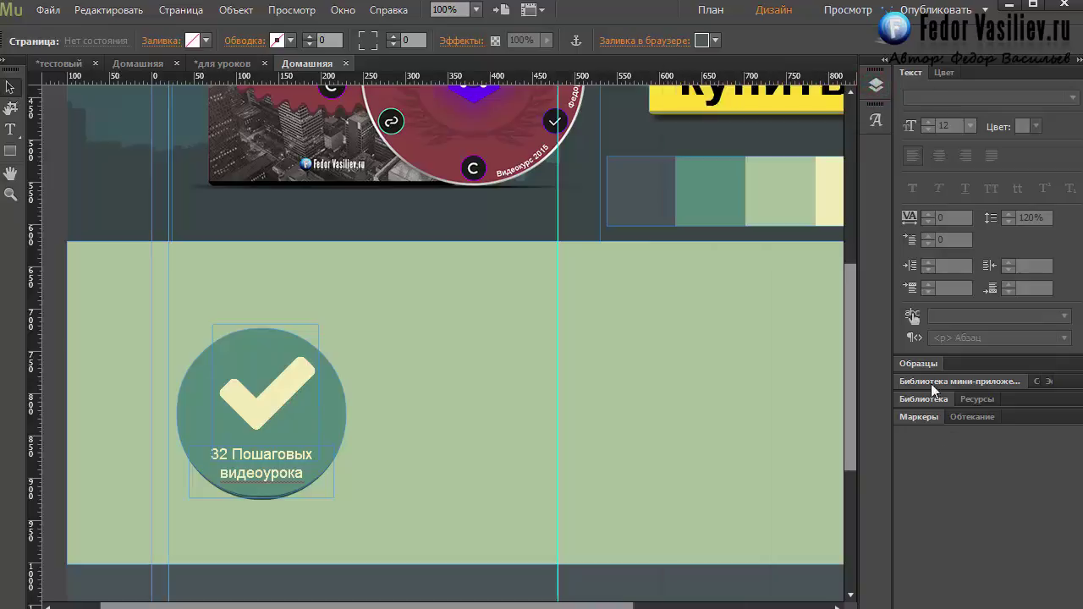
pyautogui.click(875, 88)
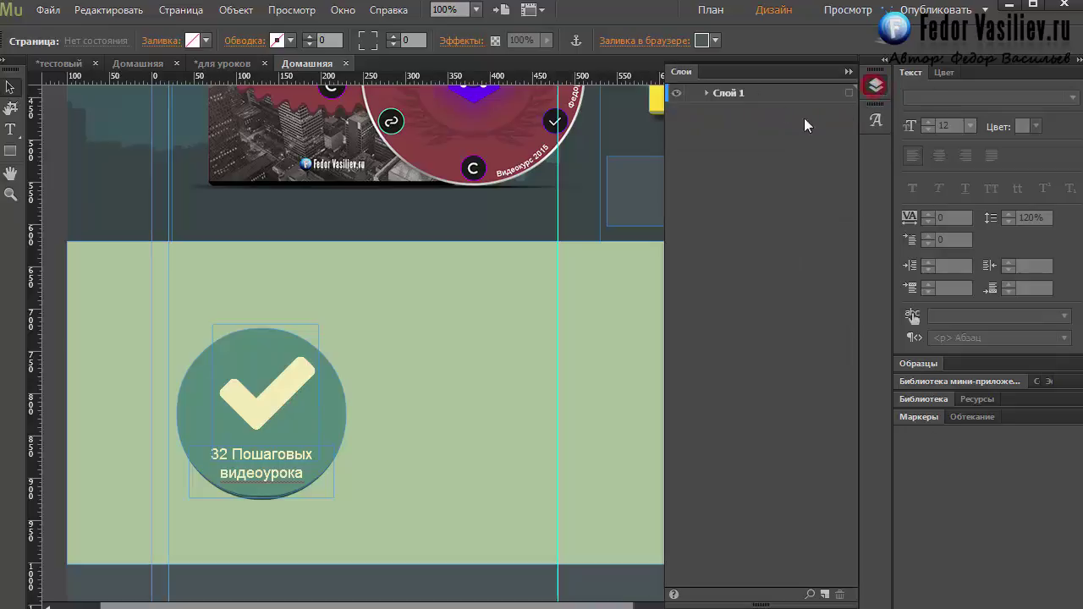
pyautogui.click(707, 93)
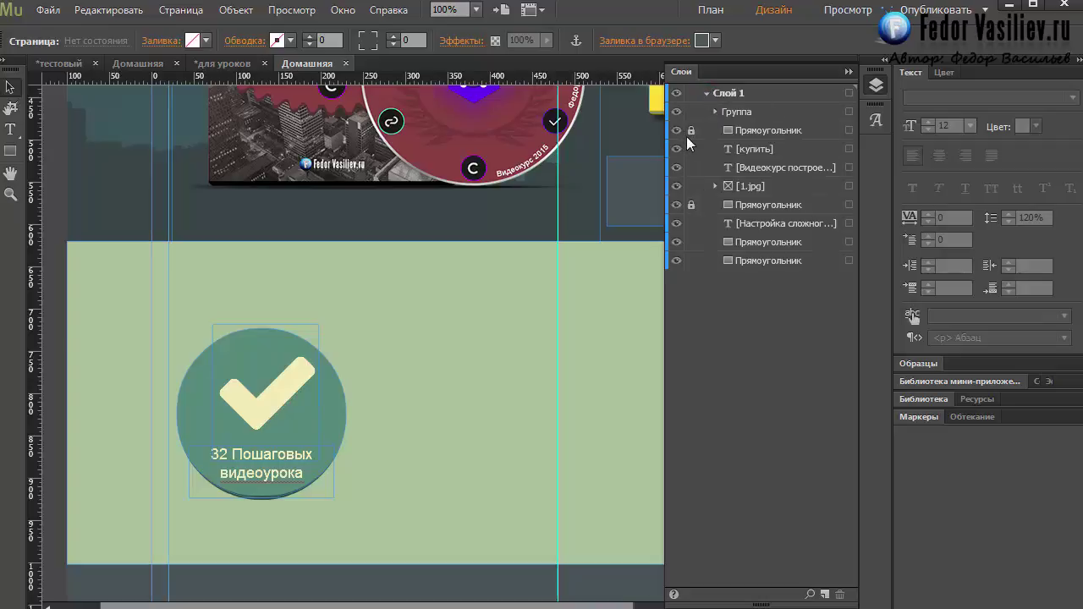
pyautogui.click(692, 205)
pyautogui.click(691, 205)
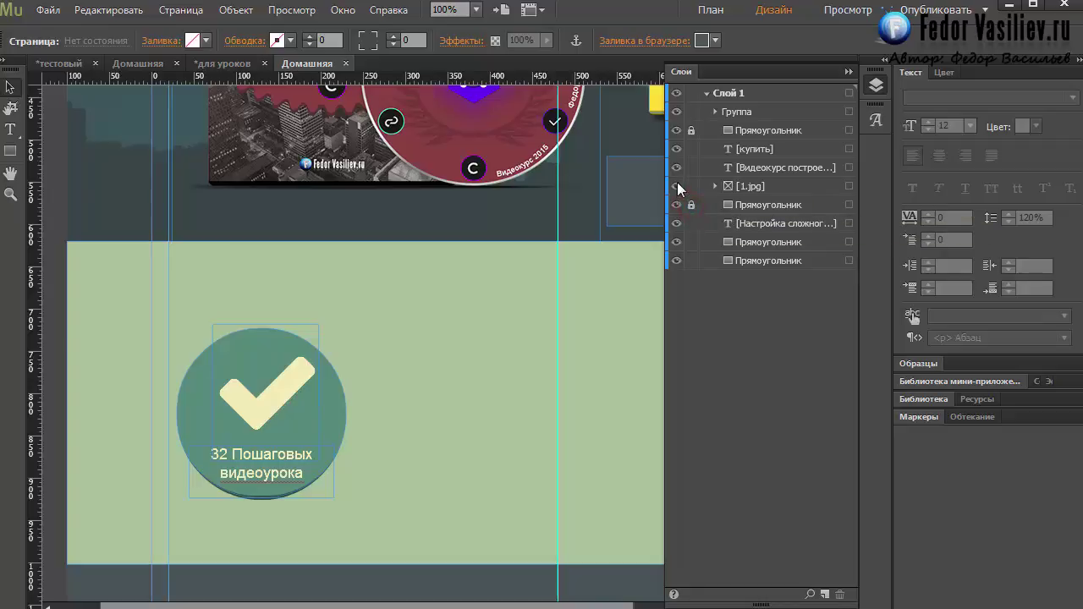
# Toggle the visibility of layer entries, including the icon group, to check which objects they control
pyautogui.click(676, 224)
pyautogui.click(676, 111)
pyautogui.click(676, 111)
pyautogui.click(676, 111)
pyautogui.click(676, 111)
# Rename the group holding the circle, check mark and caption to "иконка" in the layers
pyautogui.click(717, 91)
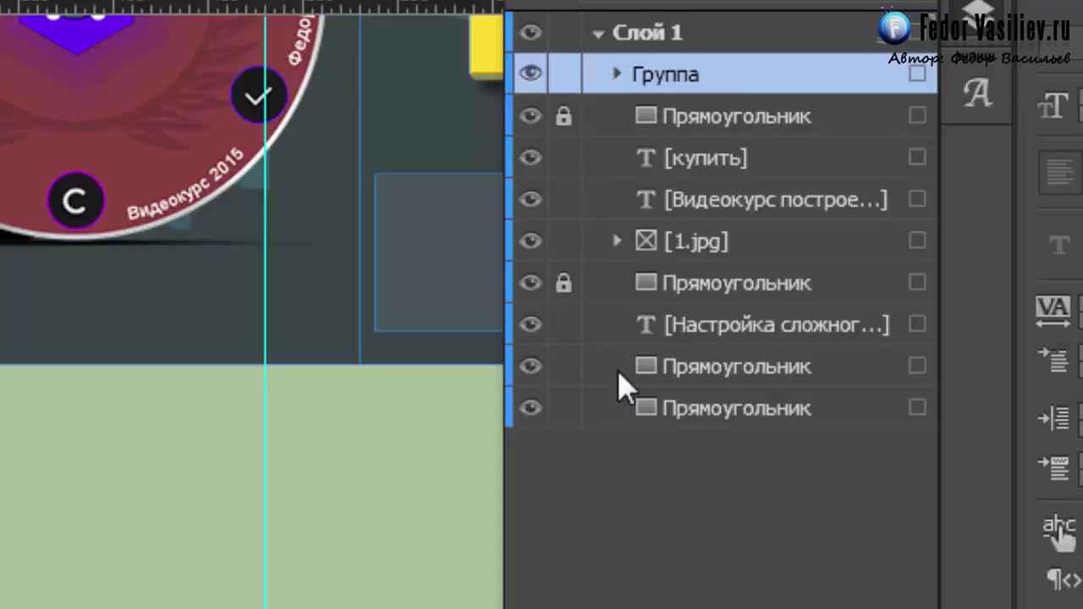
pyautogui.doubleClick(648, 76)
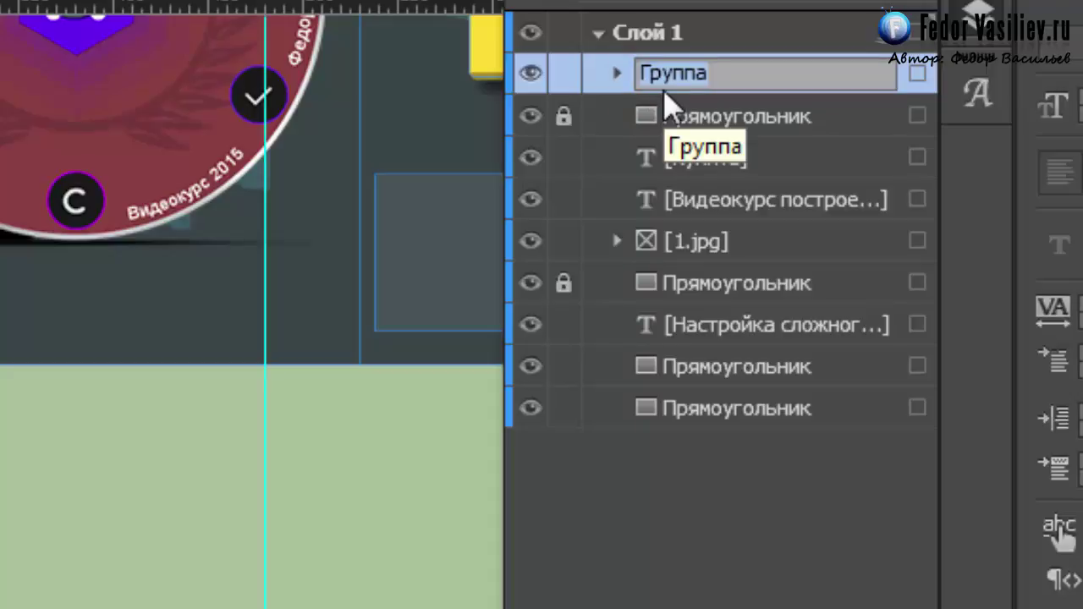
pyautogui.write('Иконка')
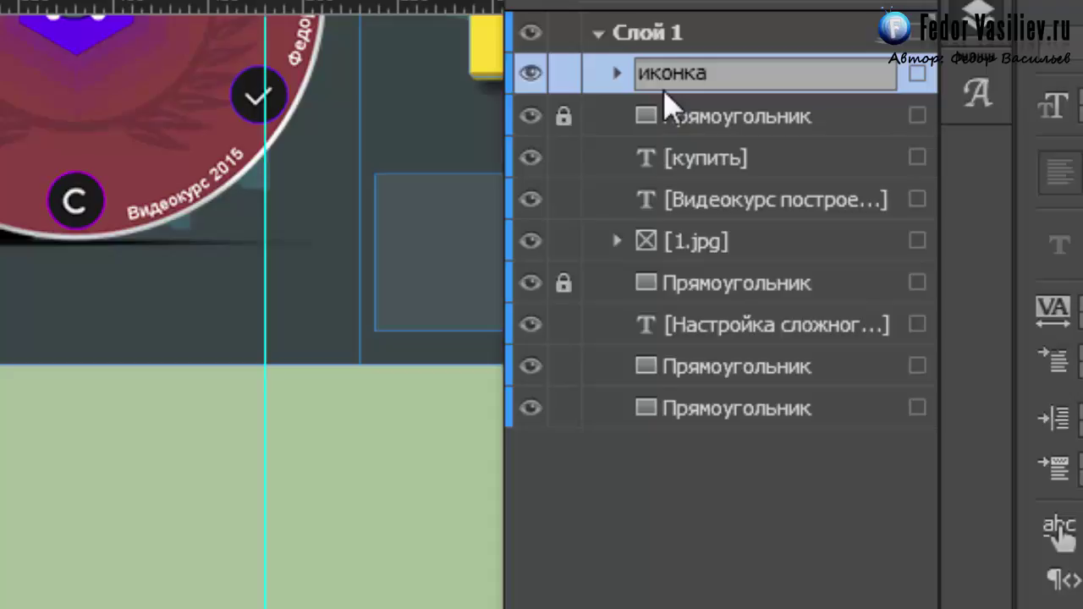
pyautogui.press('Return')
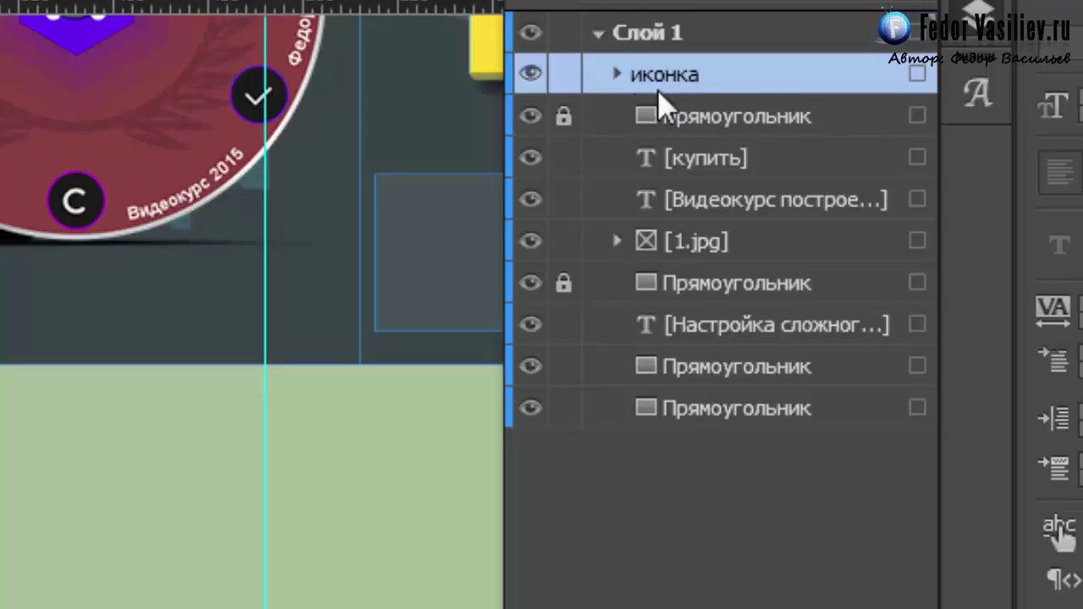
# Examine the check mark, caption and rectangle inside the "иконка" group, then collapse it and close the layers list
pyautogui.click(616, 74)
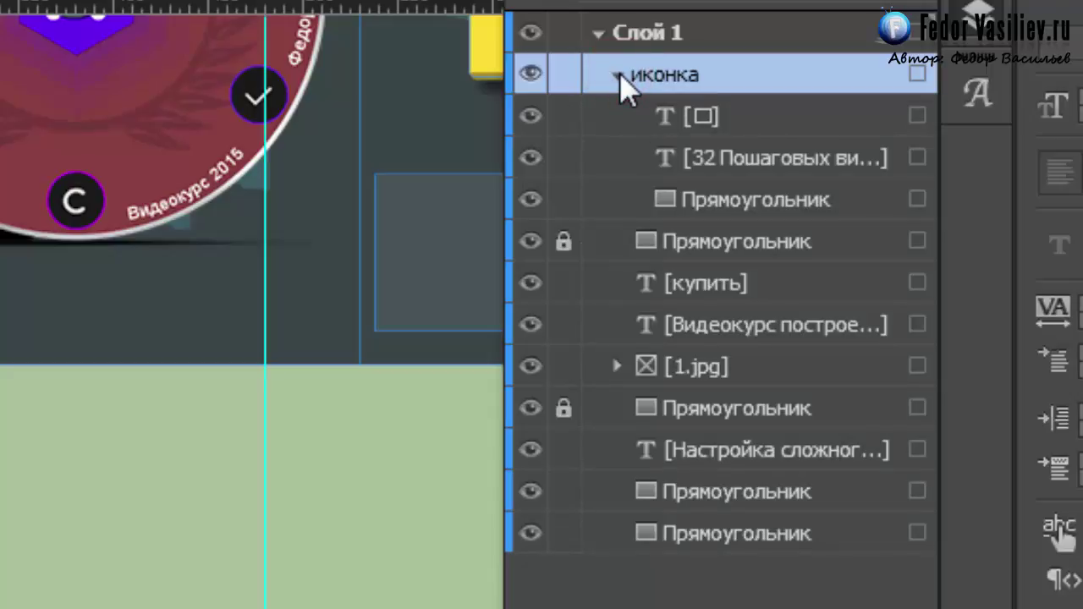
pyautogui.click(667, 112)
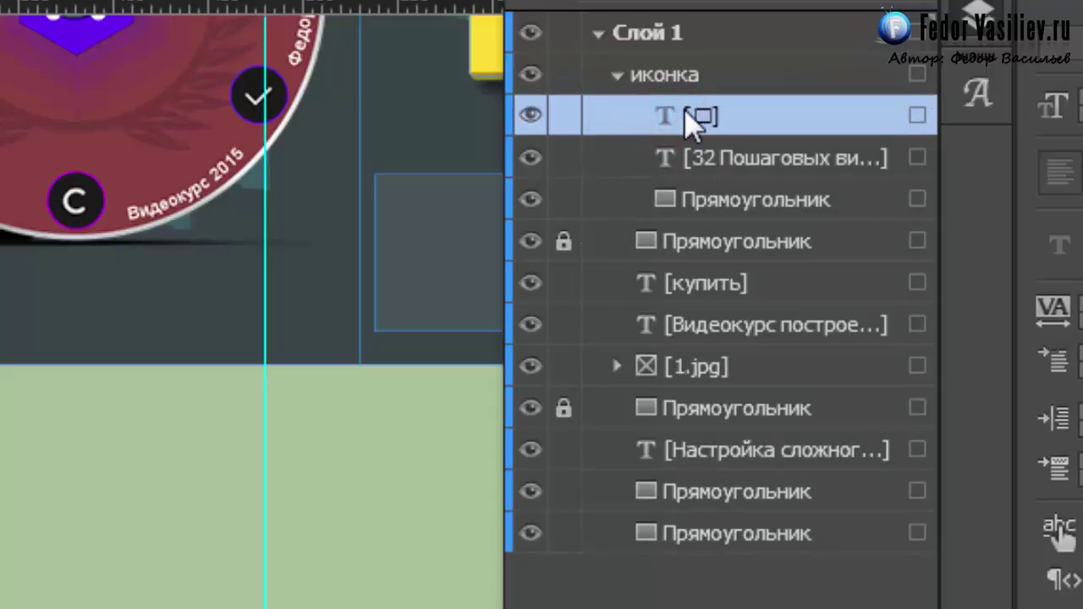
pyautogui.click(690, 161)
pyautogui.click(695, 203)
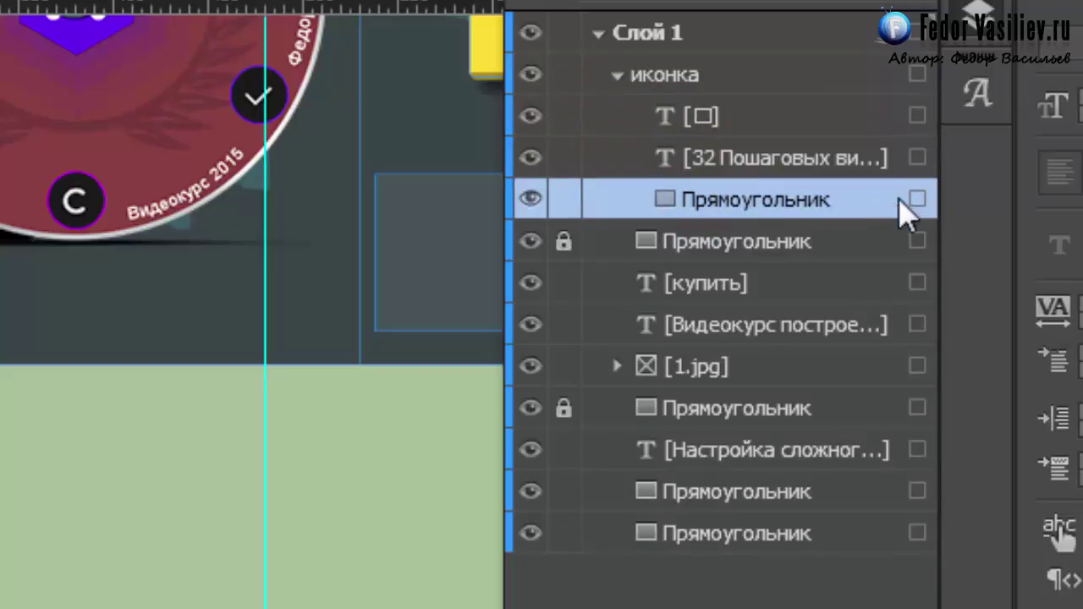
pyautogui.click(737, 166)
pyautogui.click(713, 121)
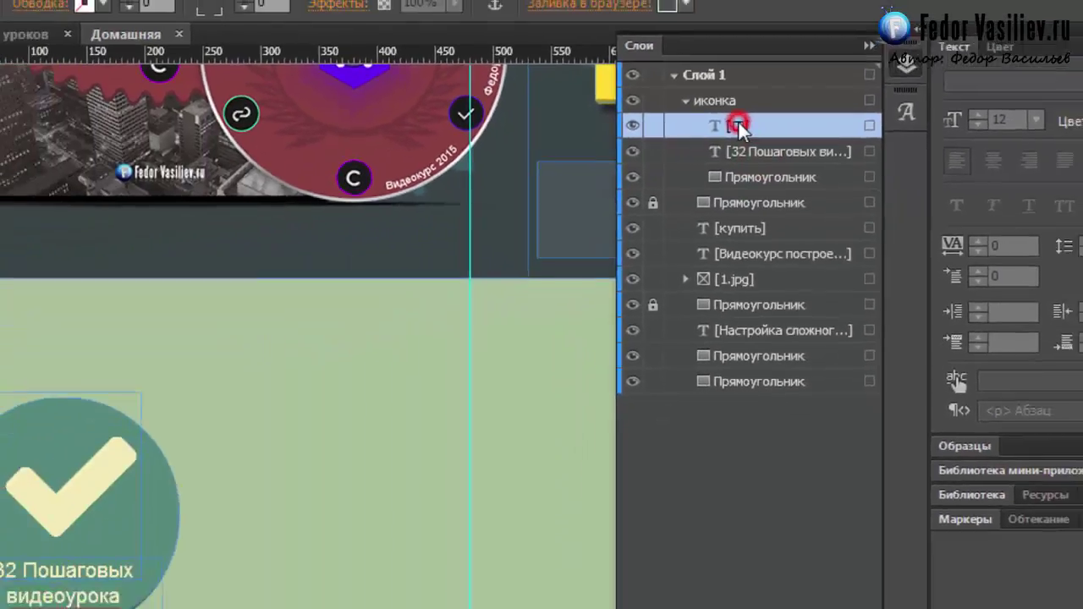
pyautogui.click(636, 82)
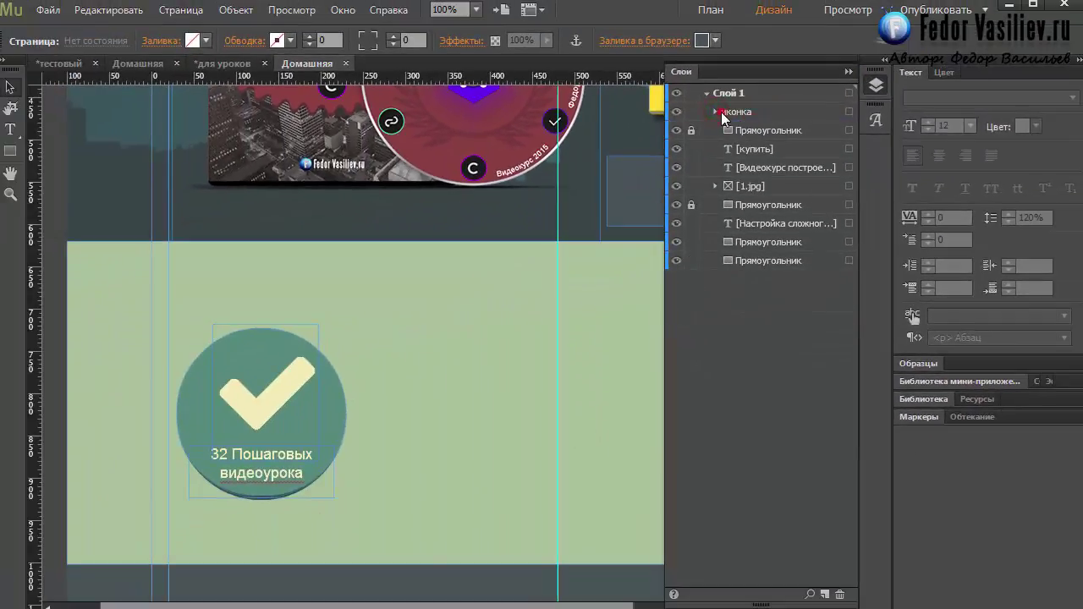
pyautogui.click(716, 112)
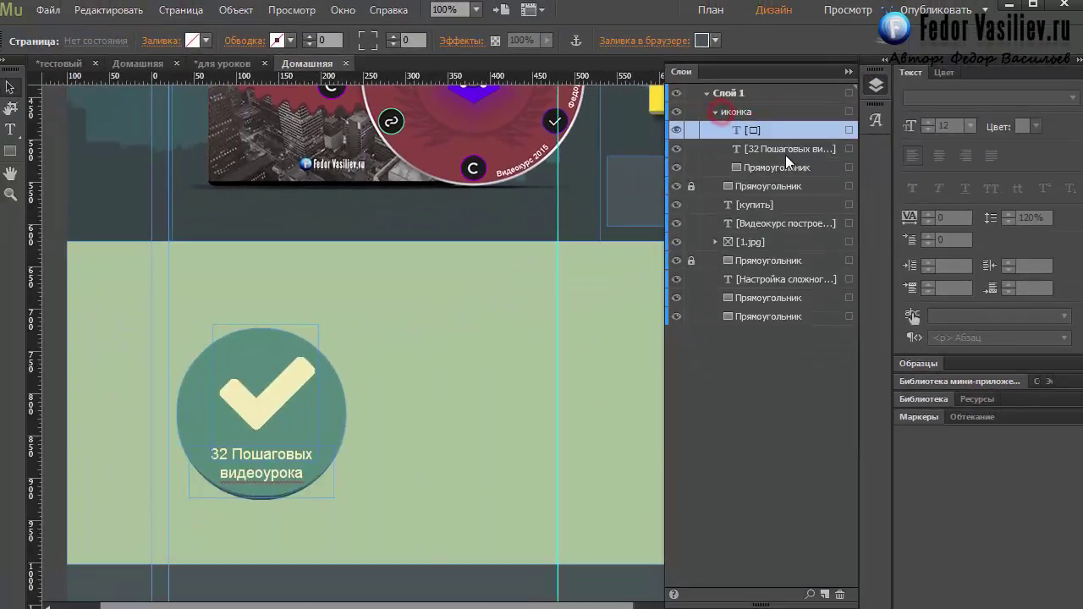
pyautogui.click(715, 111)
pyautogui.click(848, 74)
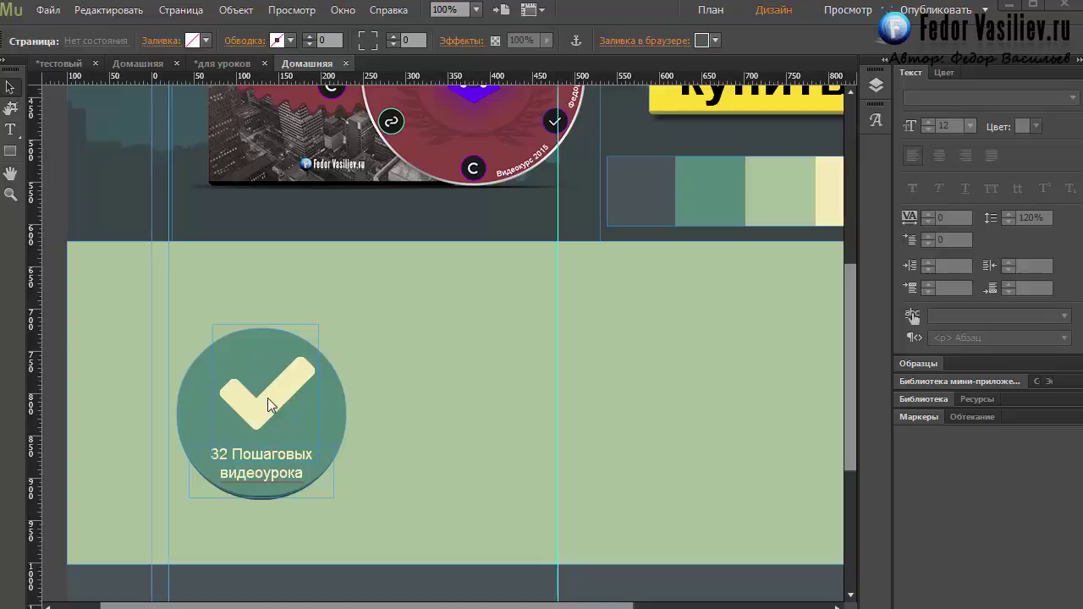
# Duplicate the check mark circle group and place the copy beside the original at the same height
pyautogui.click(283, 372)
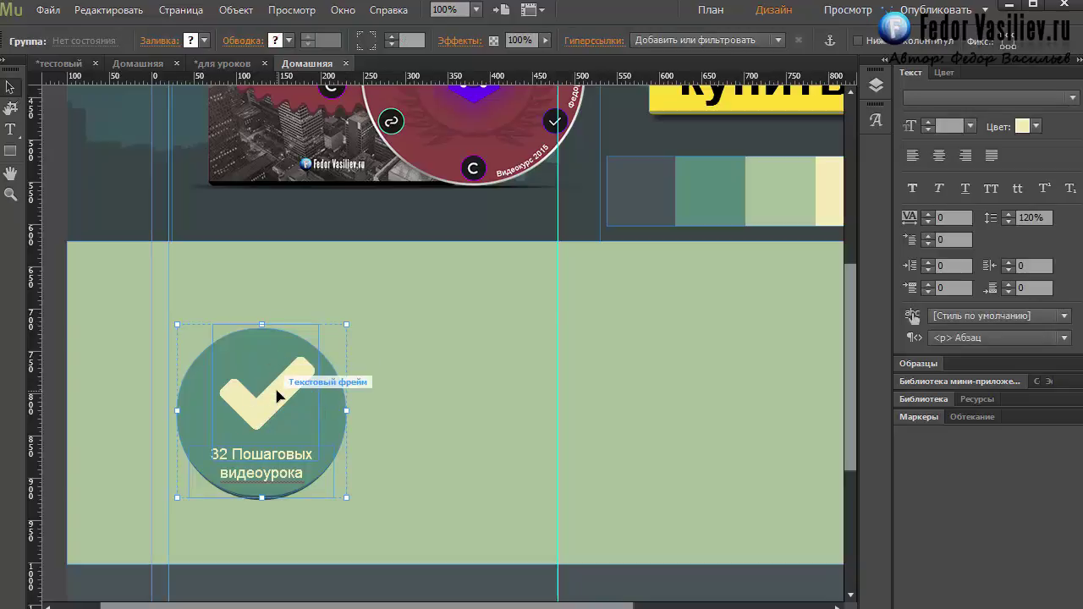
pyautogui.press('alt')
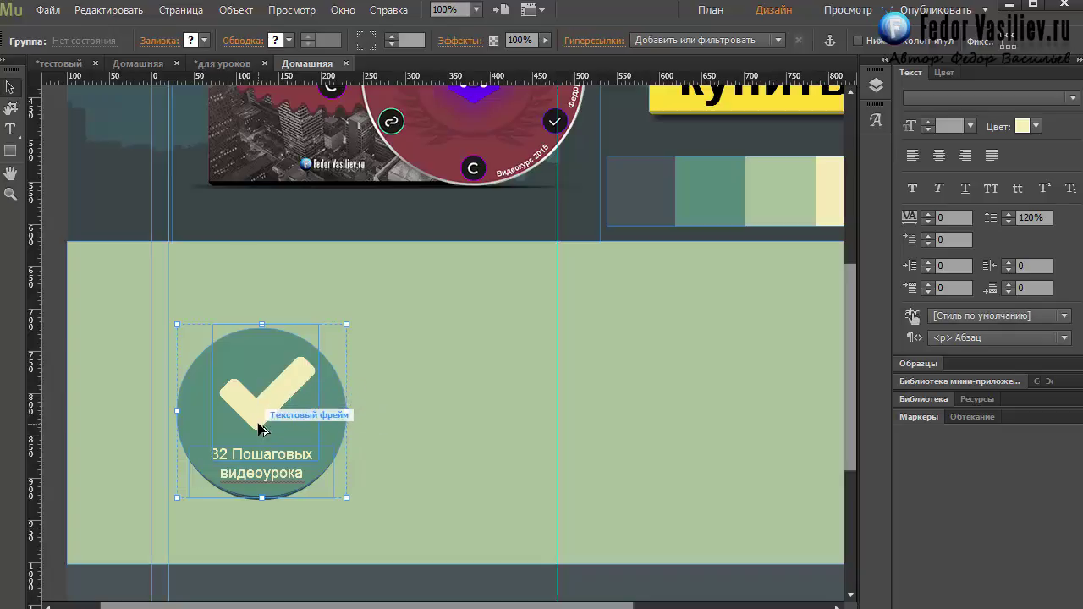
pyautogui.moveTo(265, 413); pyautogui.dragTo(462, 414)
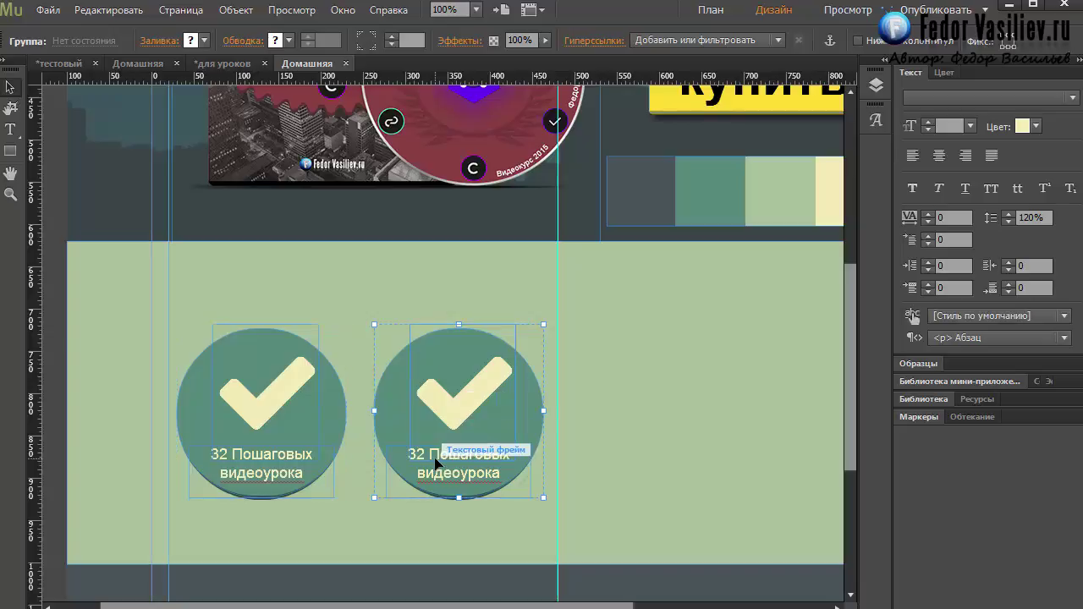
# Enter the copied group and highlight its check mark and its caption to check that each can be edited separately
pyautogui.click(469, 414)
pyautogui.click(471, 413)
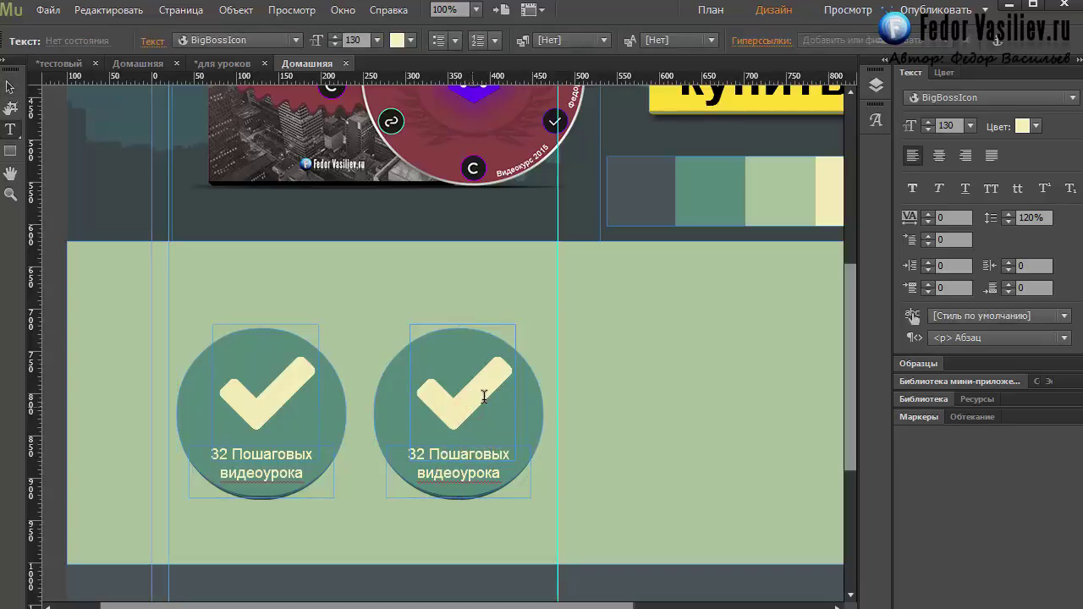
pyautogui.doubleClick(500, 389)
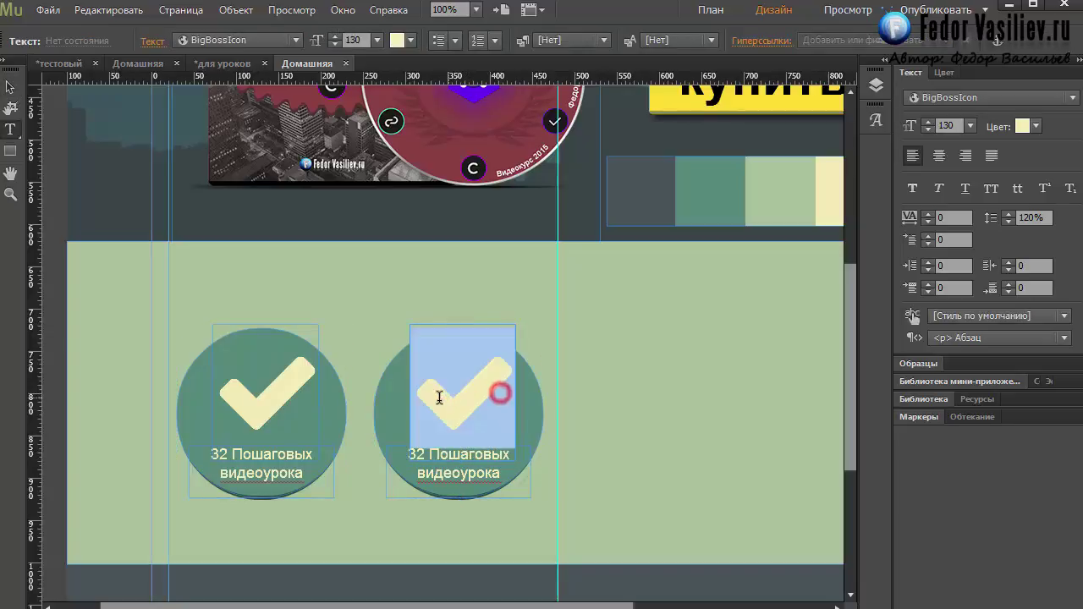
pyautogui.click(478, 417)
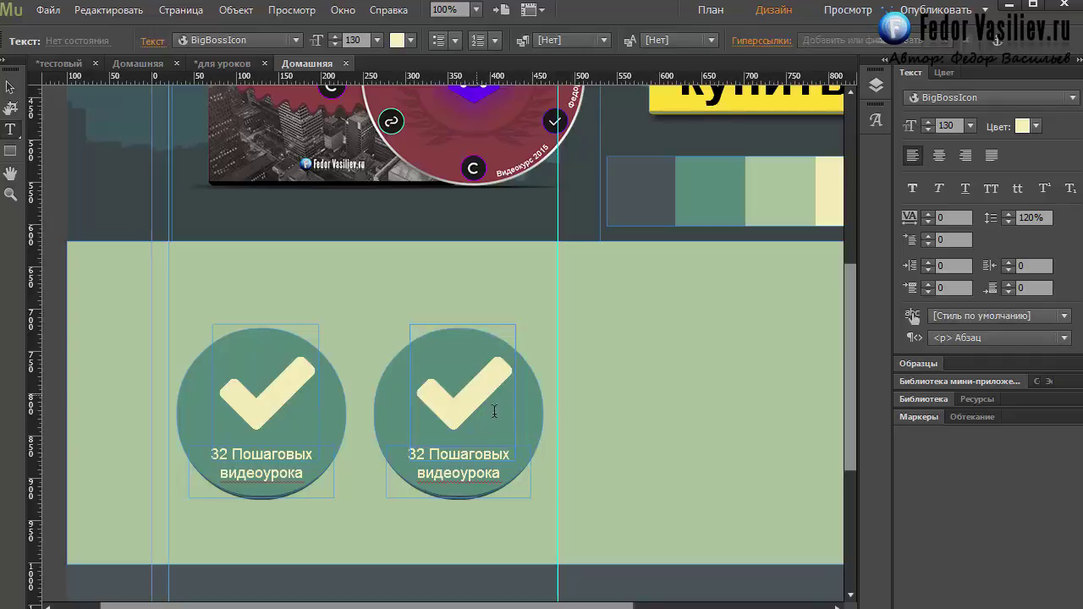
pyautogui.moveTo(501, 478); pyautogui.dragTo(409, 465)
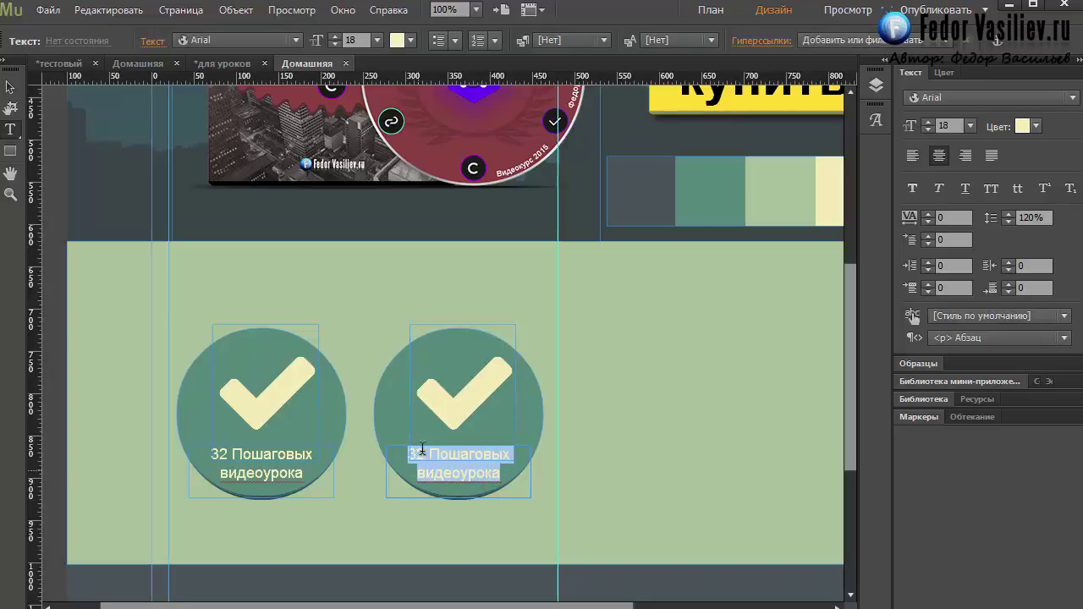
pyautogui.click(464, 479)
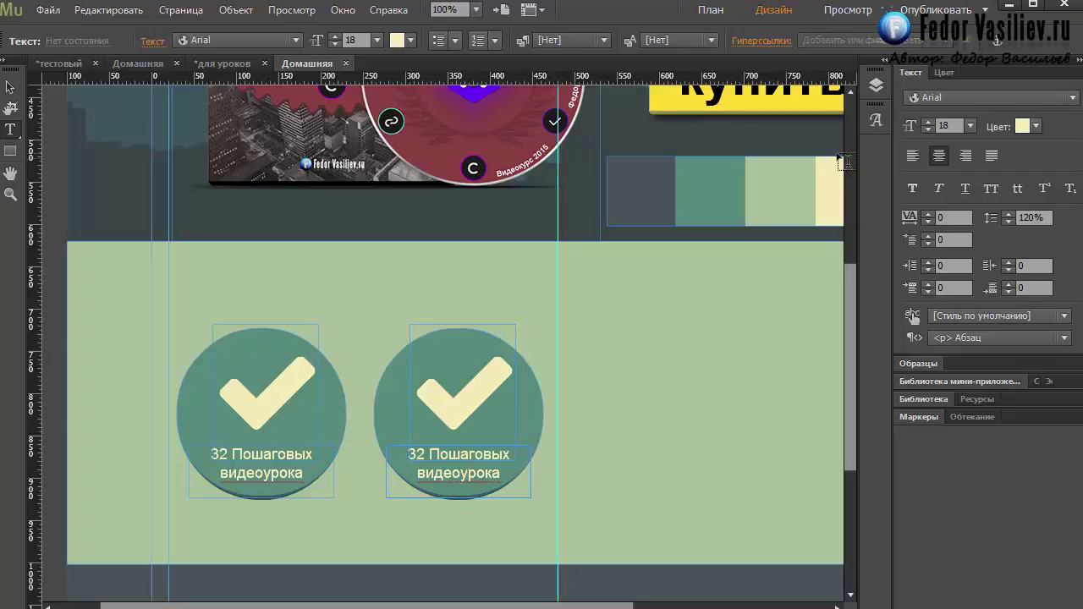
# Rename the copied circle group to "иконка2" in the layers
pyautogui.click(876, 84)
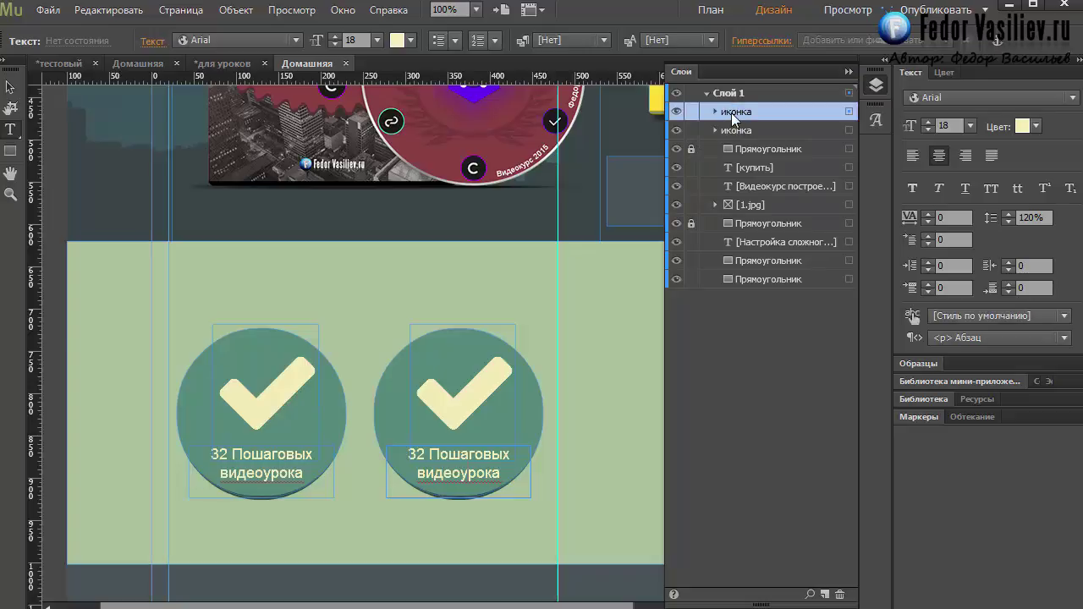
pyautogui.doubleClick(731, 110)
pyautogui.click(761, 110)
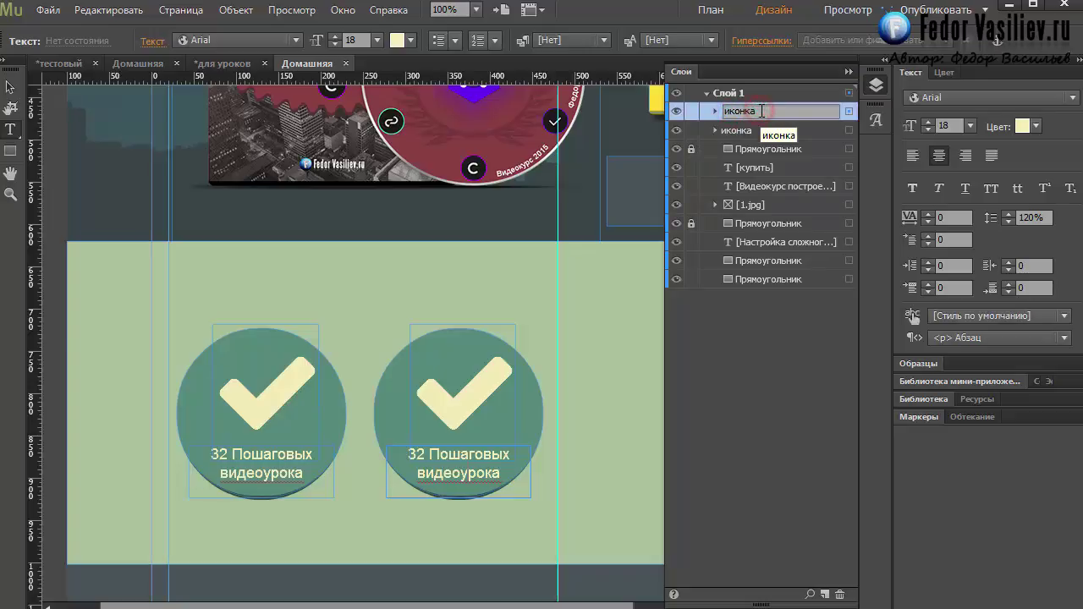
pyautogui.write('2')
pyautogui.press('Return')
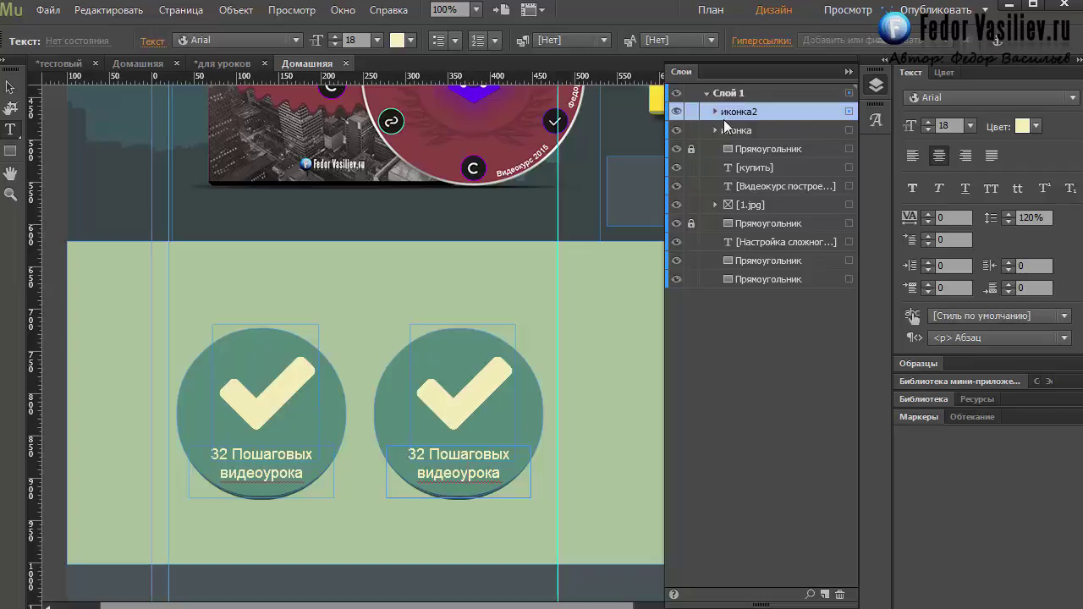
# Hide and show "иконка2" and "иконка" in turn to check which circle each controls, then close the layers list
pyautogui.click(677, 112)
pyautogui.click(677, 111)
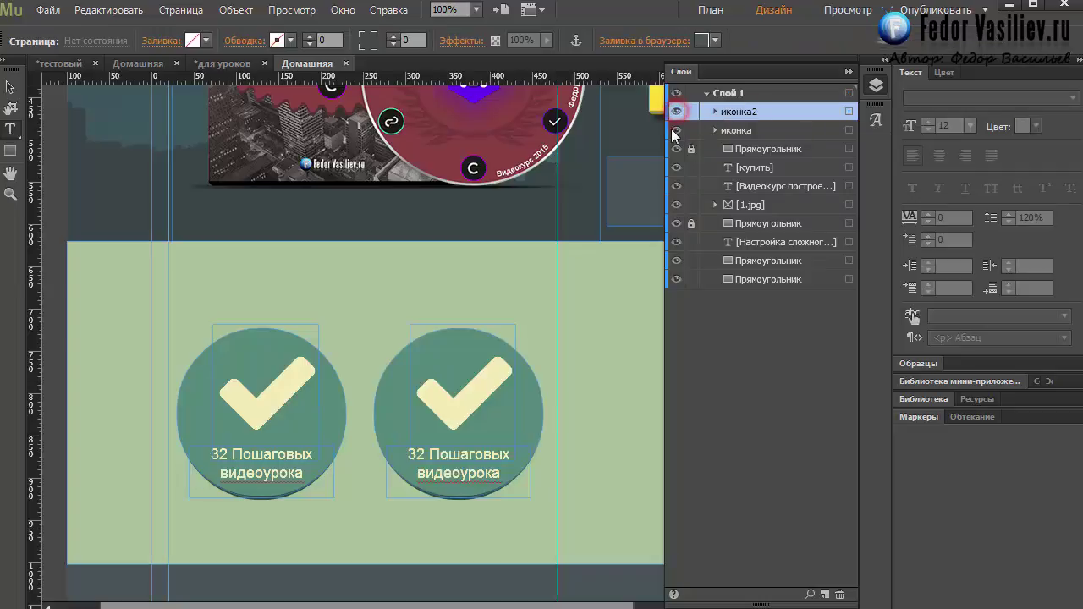
pyautogui.click(677, 131)
pyautogui.click(676, 130)
pyautogui.click(843, 74)
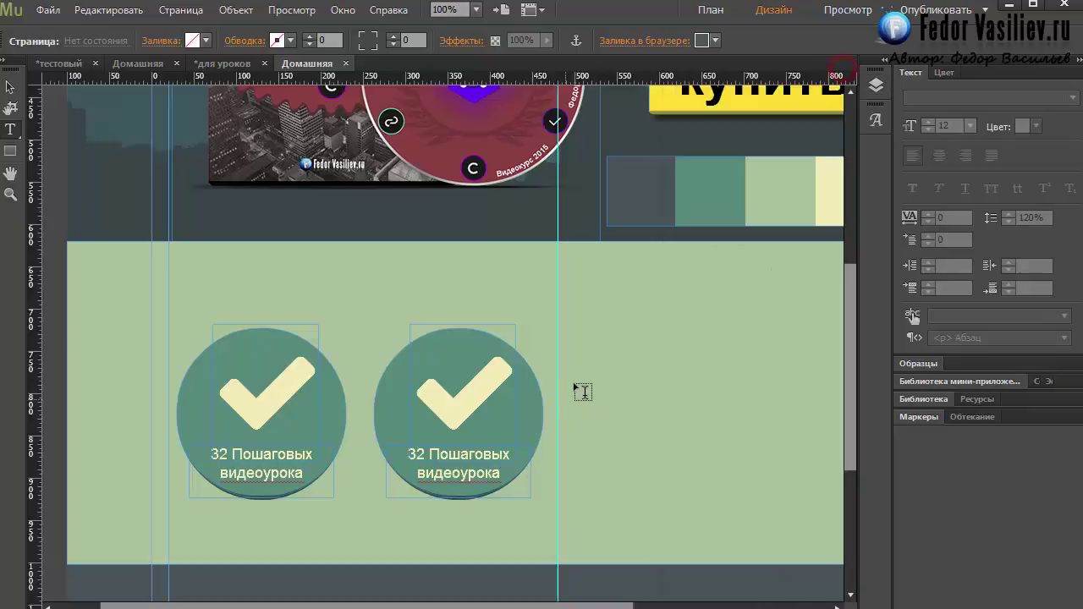
# Compare the section under construction with the sample page's "Что вы получаете?" heading and its row of captioned circles
pyautogui.hscroll(3, 440, 407)
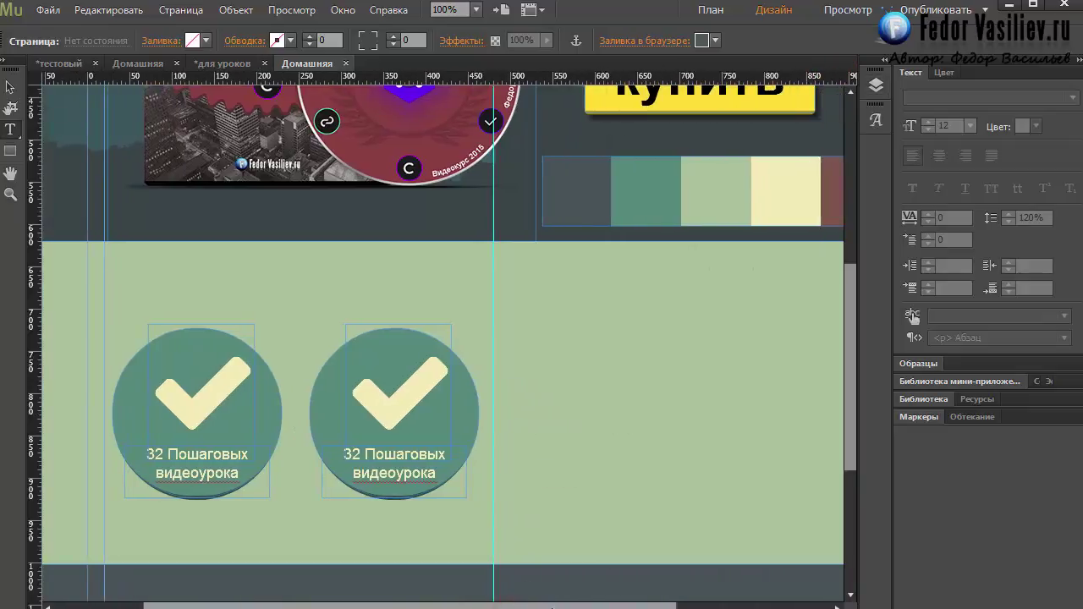
pyautogui.hscroll(3, 440, 339)
pyautogui.hscroll(-3, 440, 339)
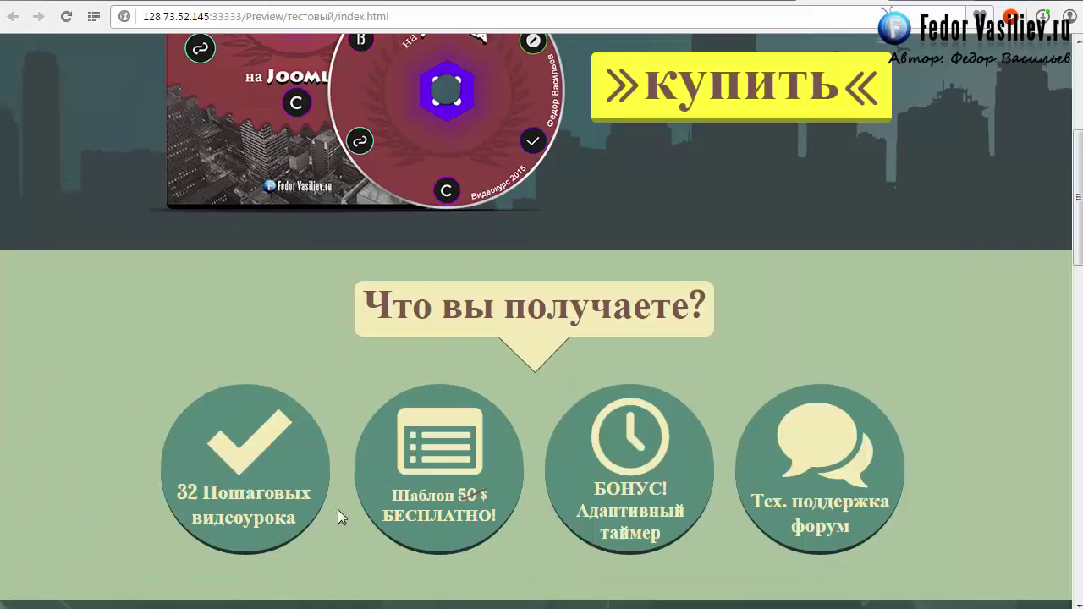
pyautogui.scroll(-2, 338, 509)
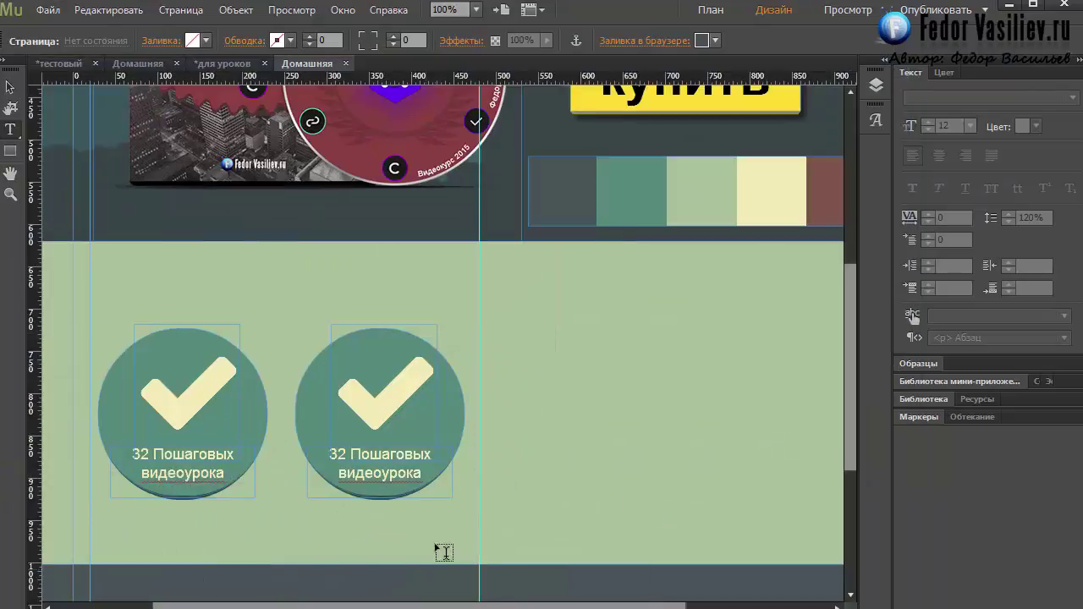
pyautogui.scroll(-1, 480, 529)
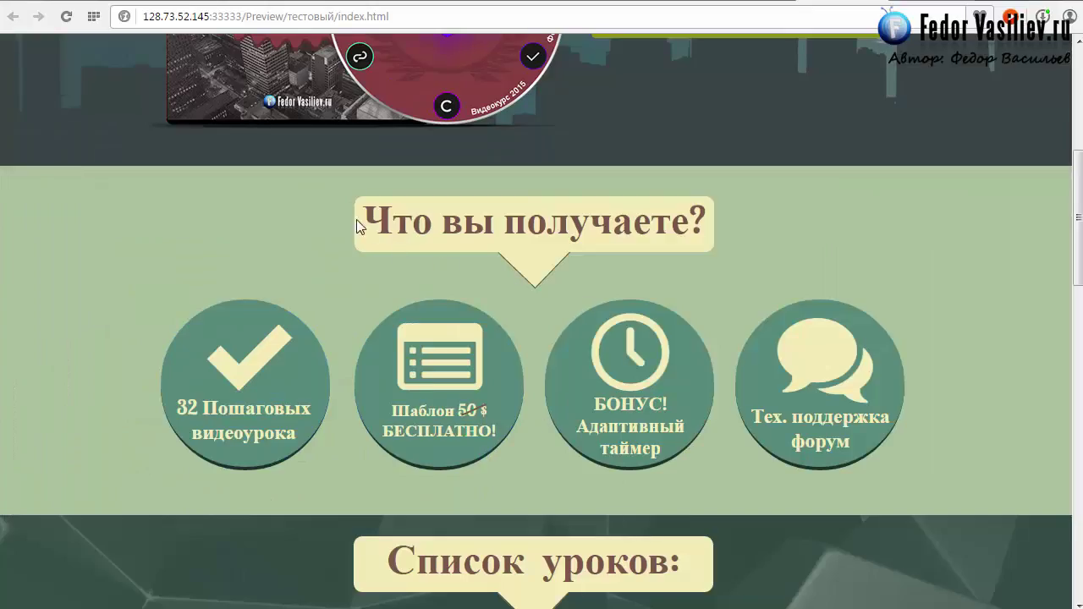
pyautogui.moveTo(411, 221); pyautogui.dragTo(737, 212)
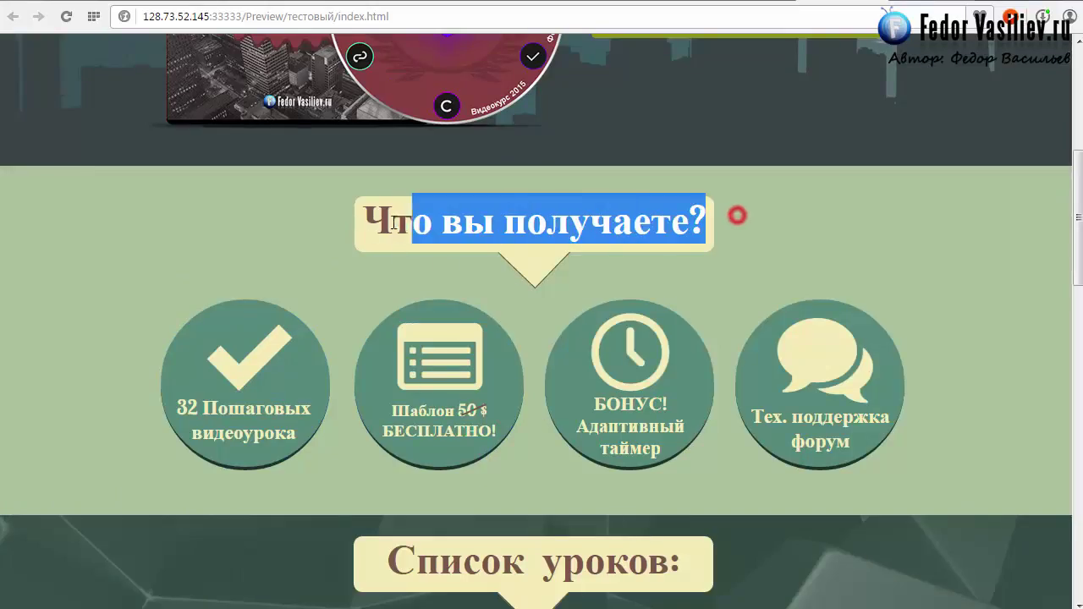
pyautogui.click(495, 222)
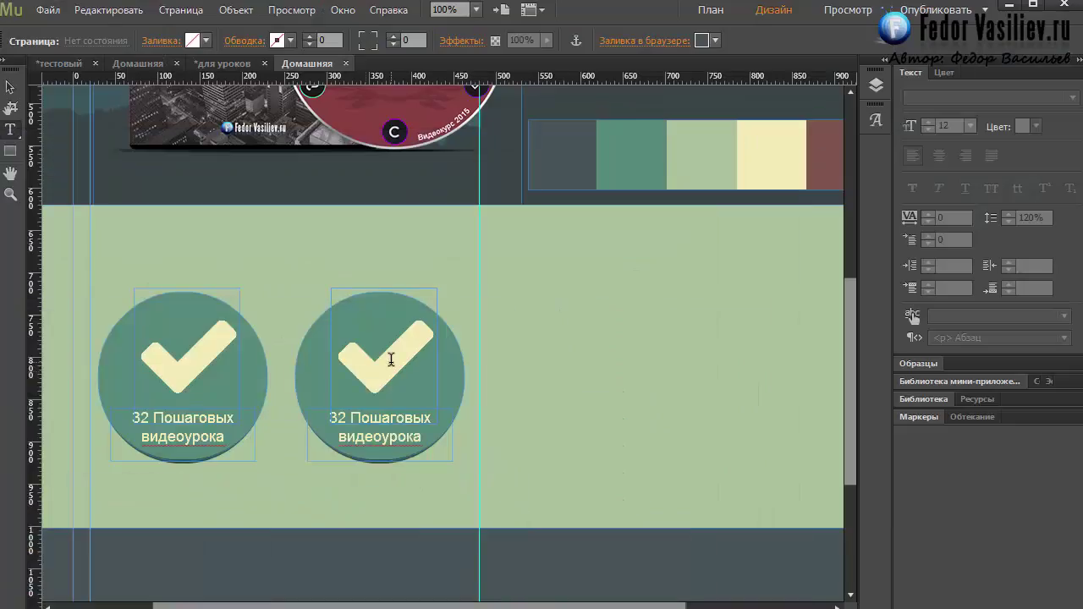
# Unlock the light green background rectangle and extend its lower edge downward to make the section taller
pyautogui.rightClick(220, 225)
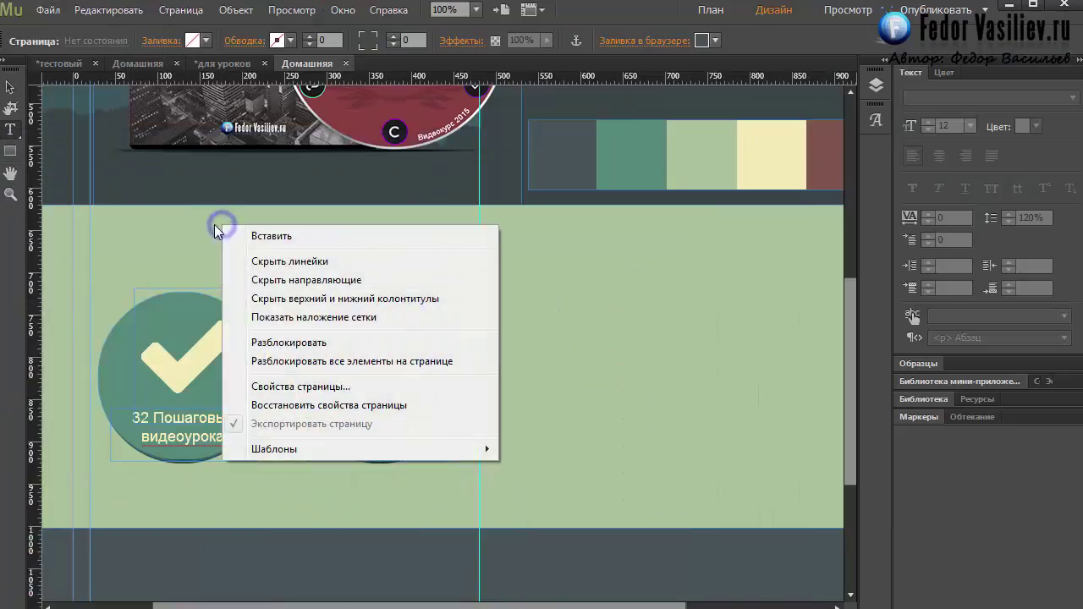
pyautogui.click(266, 343)
pyautogui.click(313, 511)
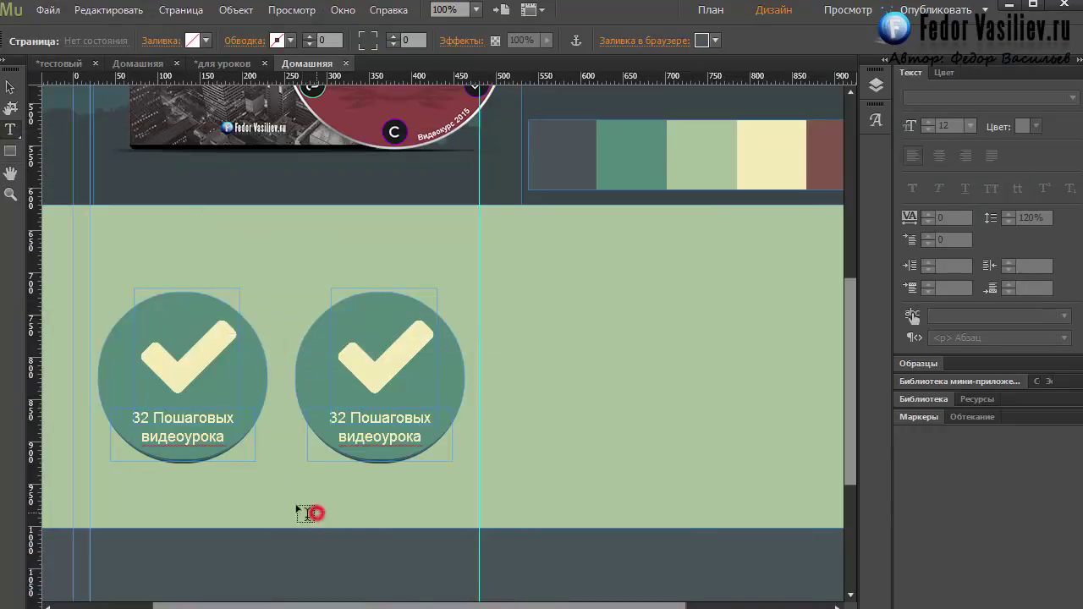
pyautogui.click(412, 500)
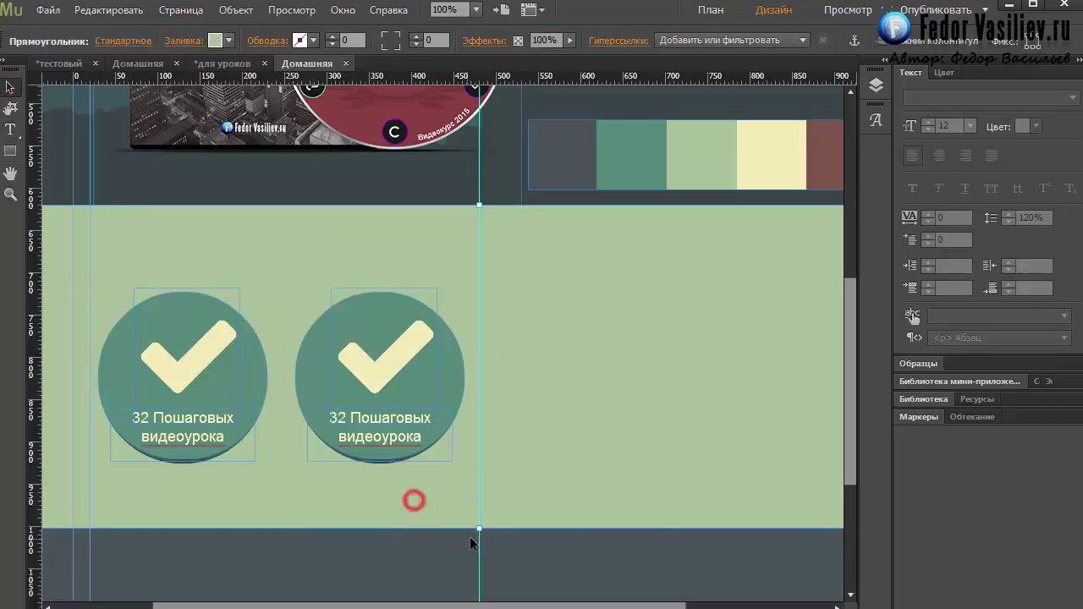
pyautogui.moveTo(480, 528); pyautogui.dragTo(479, 564)
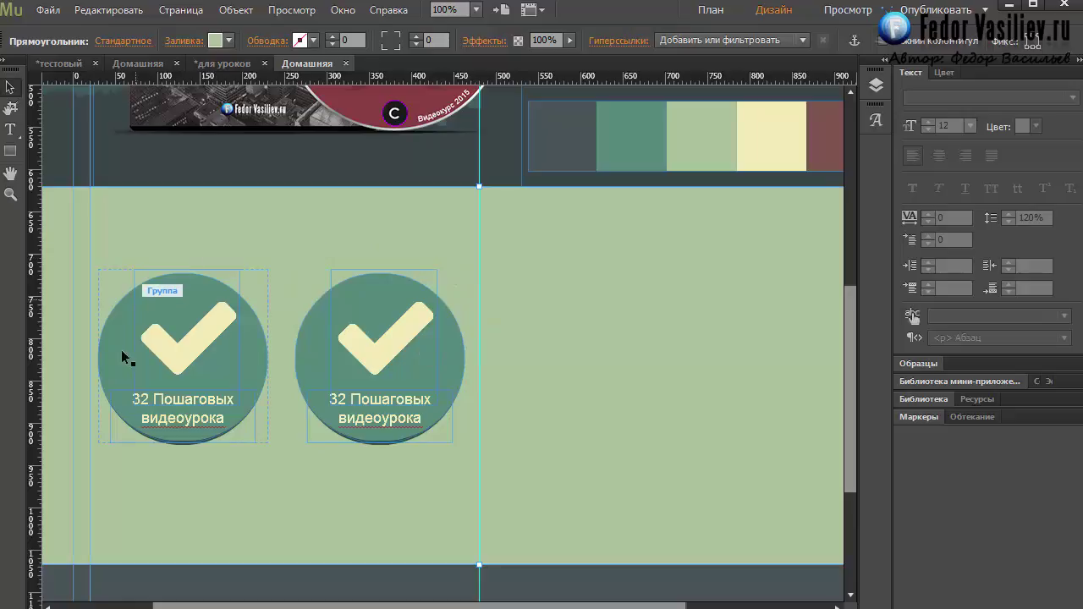
# Lock the enlarged light green background rectangle in place again
pyautogui.rightClick(219, 550)
pyautogui.click(255, 501)
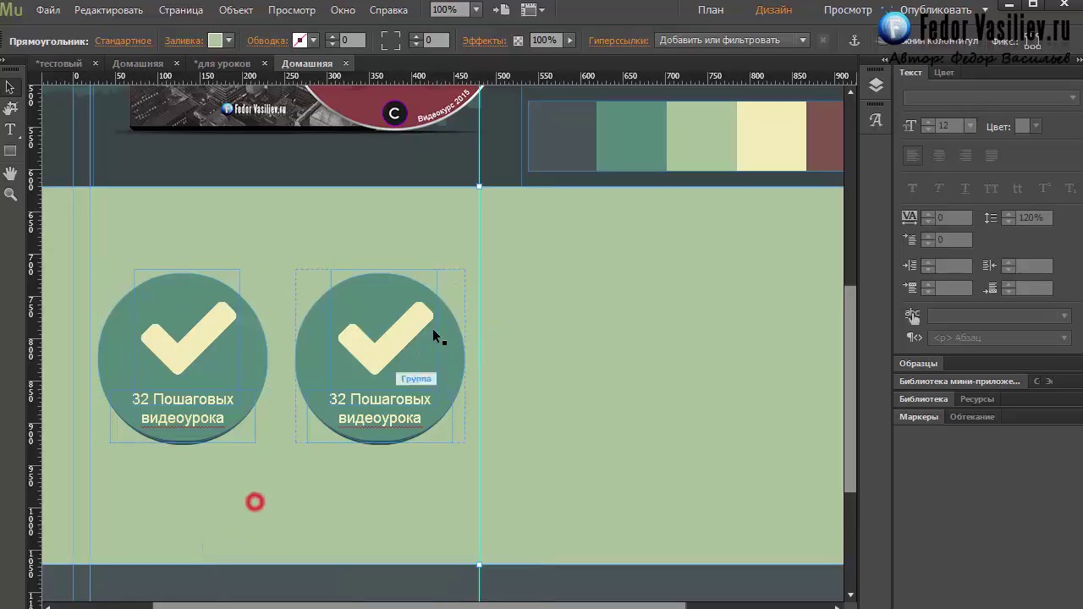
pyautogui.rightClick(425, 548)
pyautogui.rightClick(588, 309)
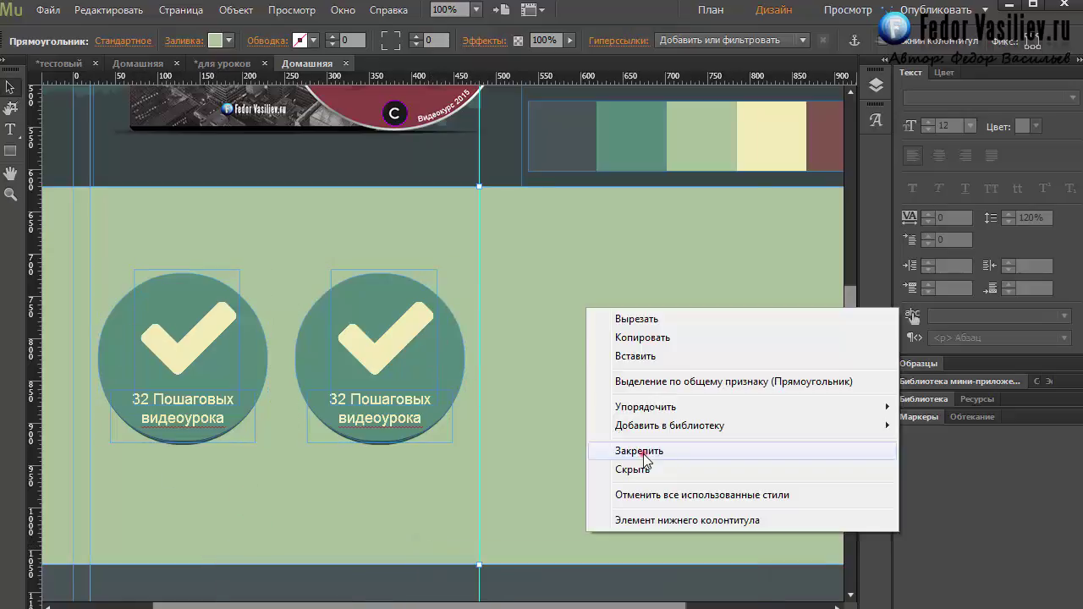
pyautogui.click(643, 451)
# Move both check mark circle groups together about 80 px down within the green section
pyautogui.moveTo(533, 261); pyautogui.dragTo(102, 457)
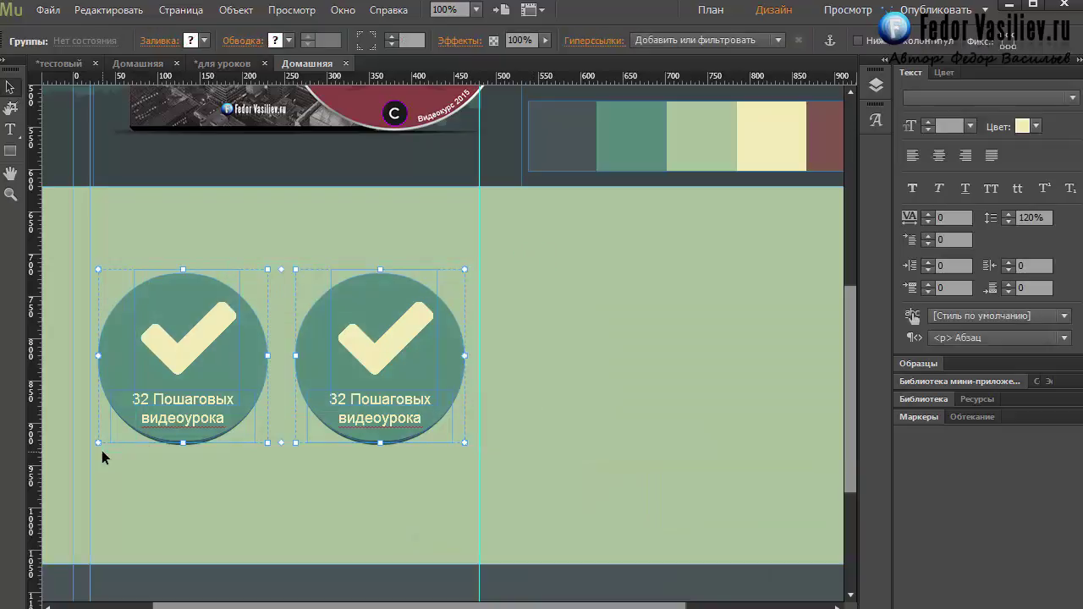
pyautogui.hotkey('shift', 'Down')
pyautogui.hotkey('shift', 'Down')
pyautogui.hotkey('shift', 'Down')
pyautogui.hotkey('shift', 'Down')
pyautogui.hotkey('shift', 'Down')
pyautogui.hotkey('shift', 'Down')
pyautogui.hotkey('shift', 'Down')
pyautogui.hotkey('shift', 'Down')
pyautogui.hotkey('shift', 'Down')
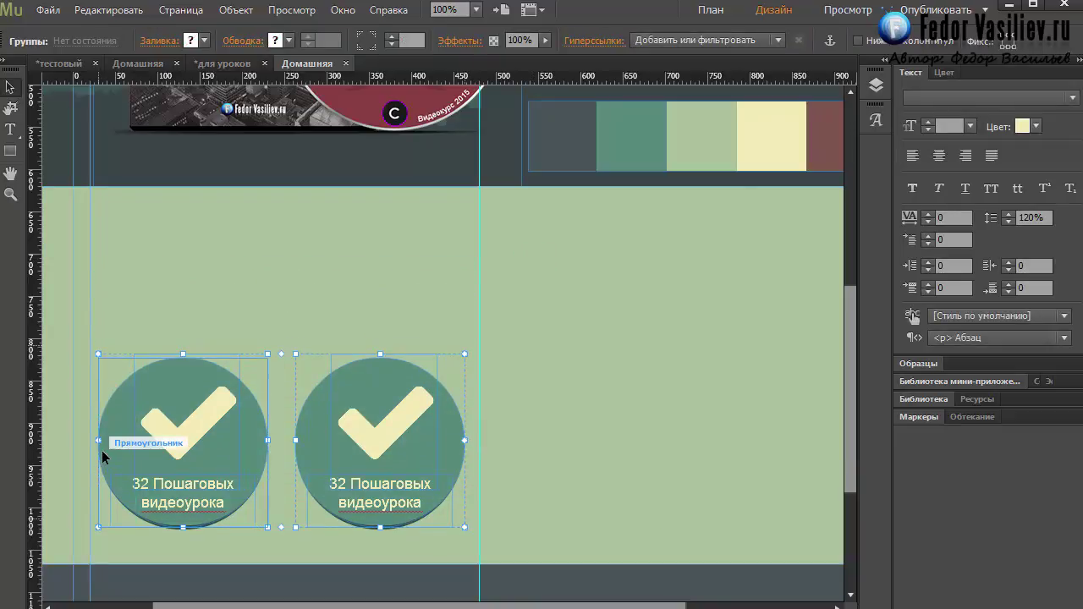
pyautogui.hotkey('ctrl', 'z')
# Draw a text frame about 400 px wide above the circles and center it on the page's vertical guide
pyautogui.press('t')
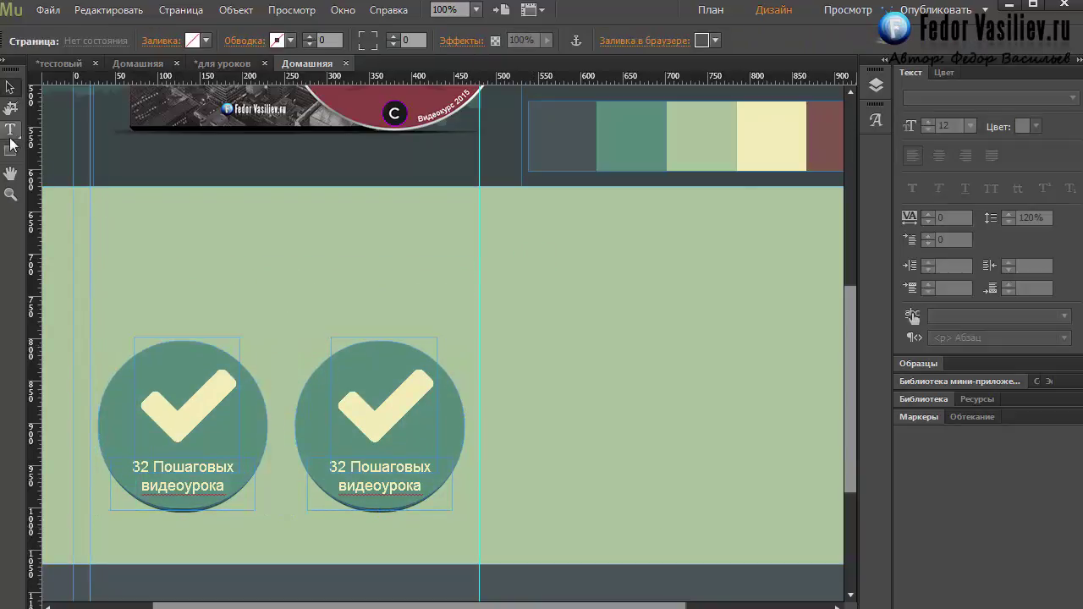
pyautogui.moveTo(307, 197); pyautogui.dragTo(646, 255)
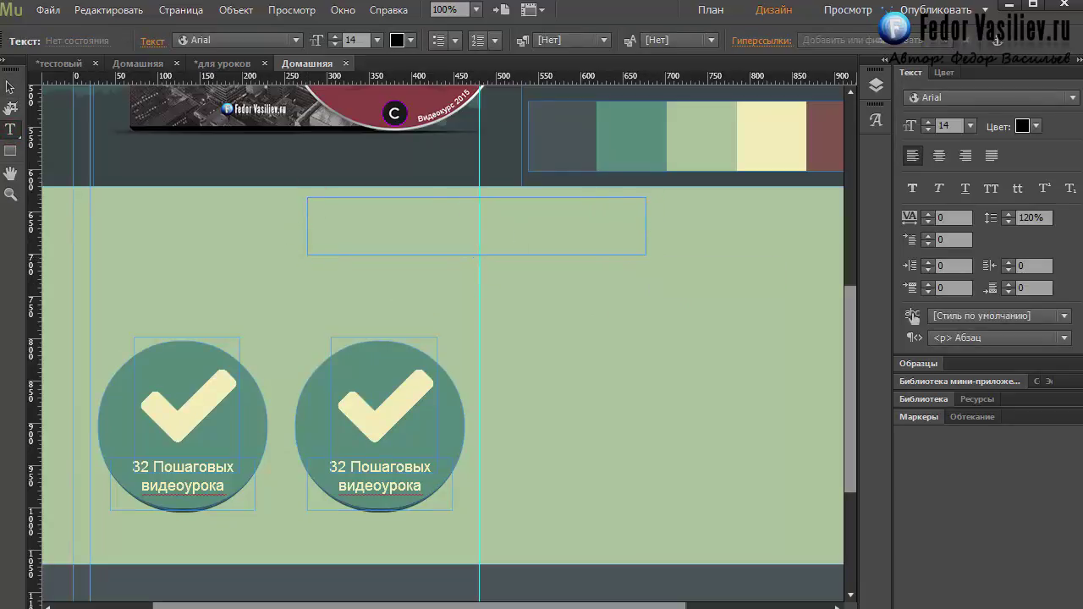
pyautogui.click(10, 92)
pyautogui.moveTo(445, 223); pyautogui.dragTo(449, 236)
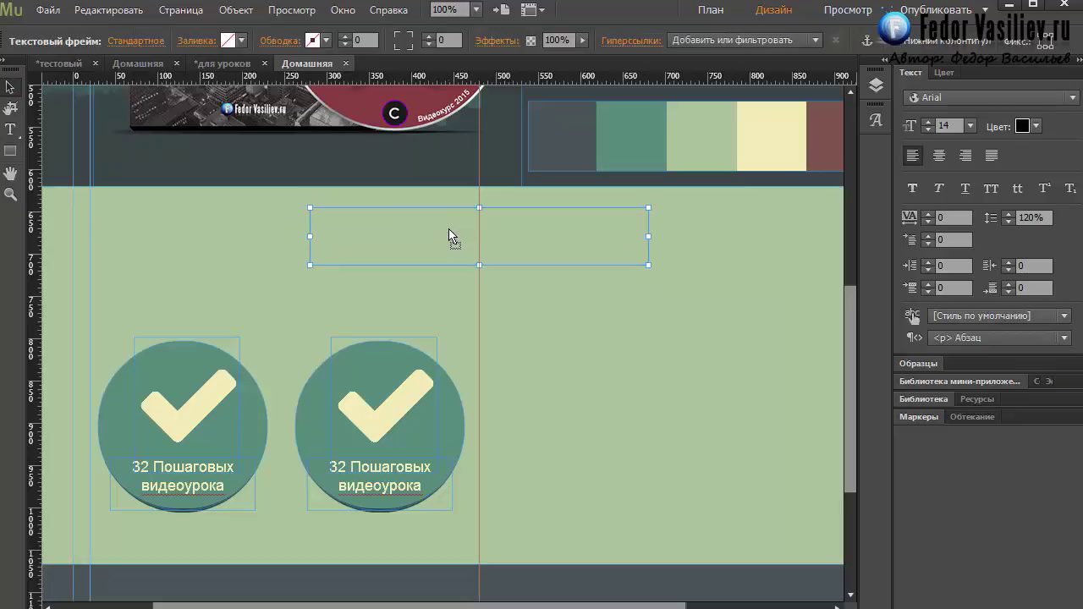
# Round the text frame's corners with radius 10 and fill it with the cream color F5EEB8 sampled from the palette strip
pyautogui.click(415, 243)
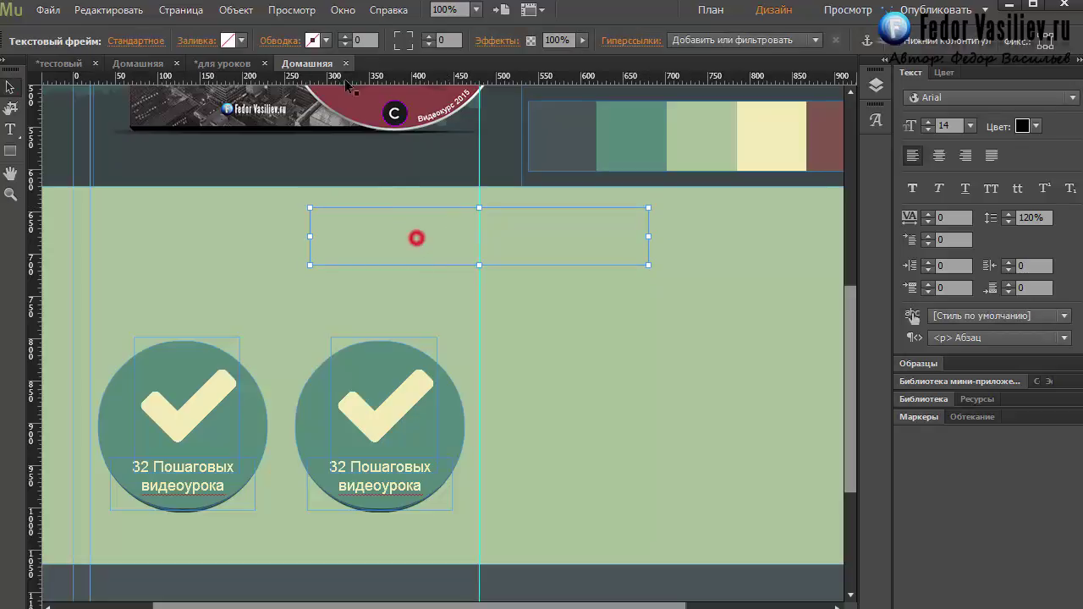
pyautogui.click(395, 42)
pyautogui.click(700, 246)
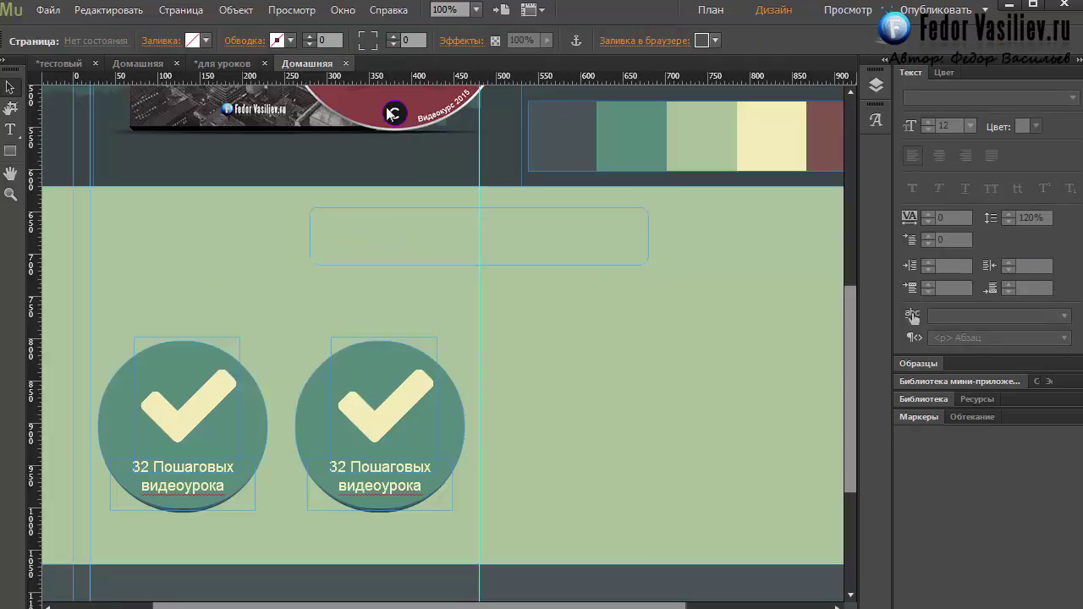
pyautogui.click(380, 204)
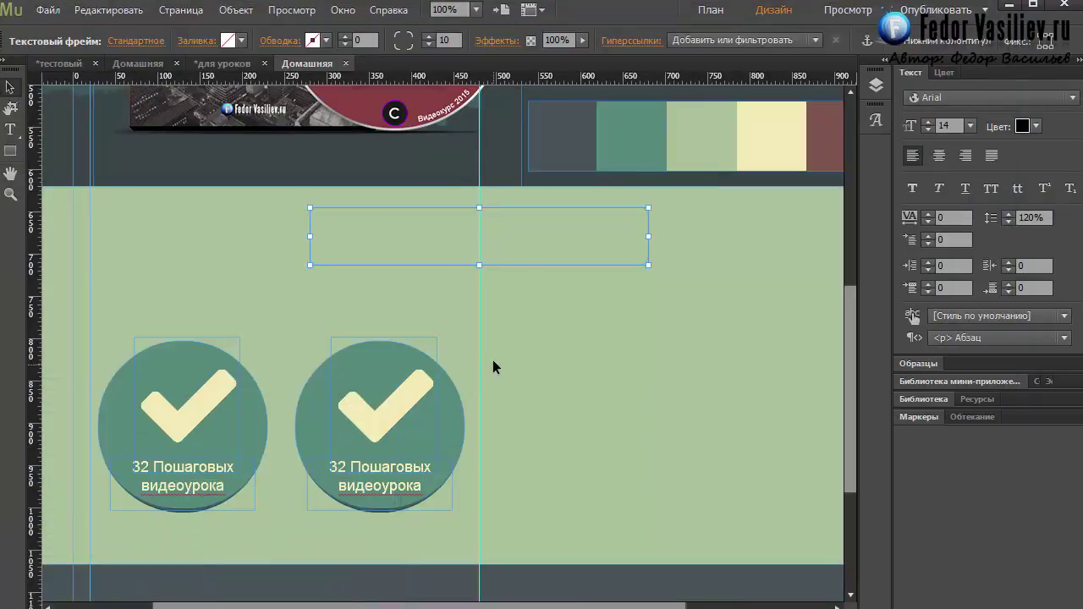
pyautogui.click(228, 39)
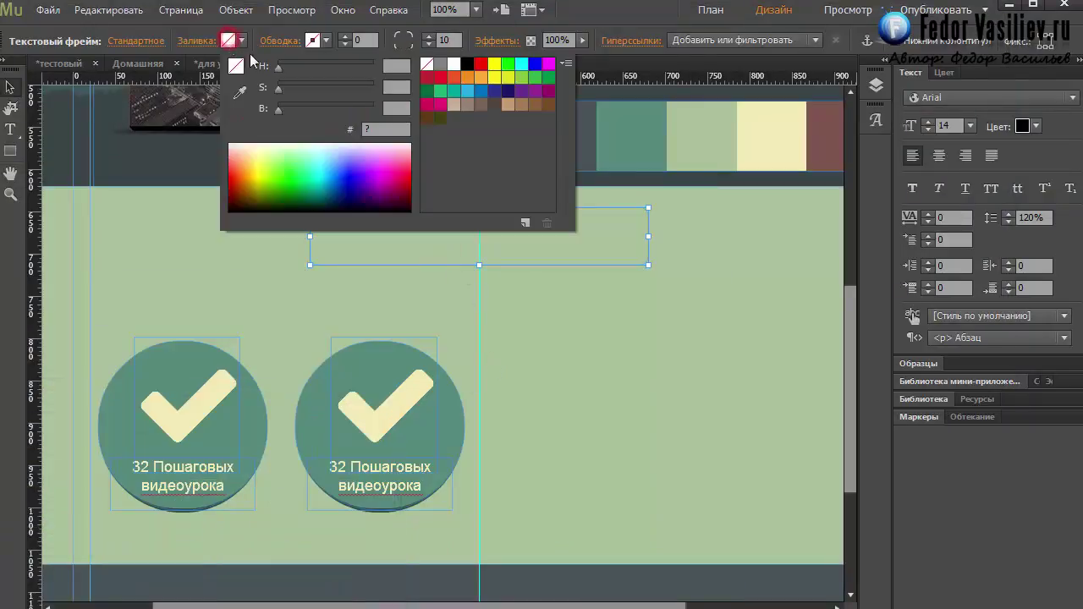
pyautogui.click(239, 91)
pyautogui.click(766, 133)
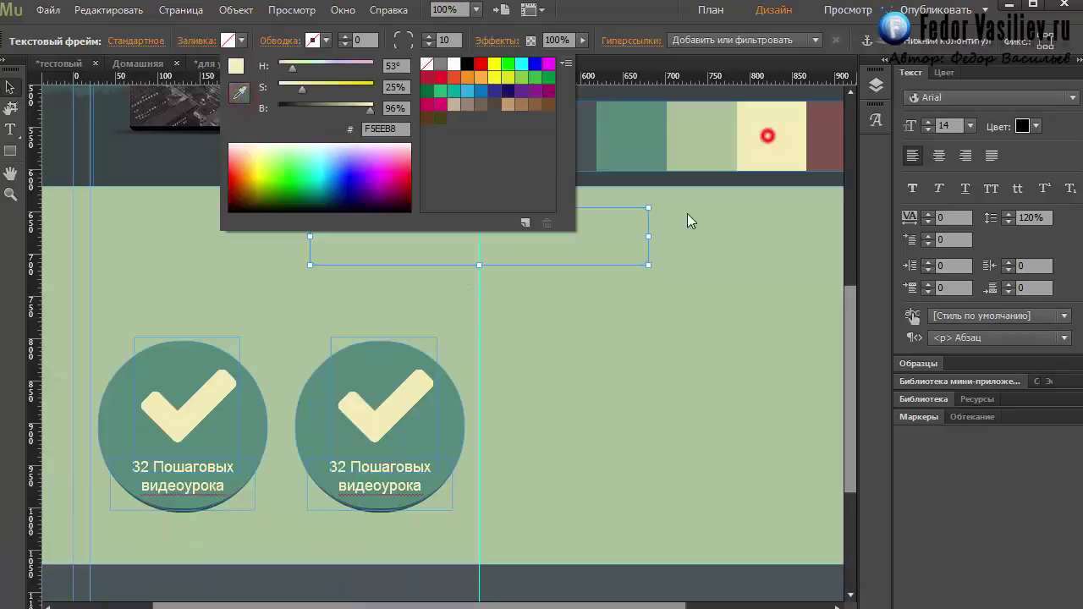
pyautogui.click(567, 252)
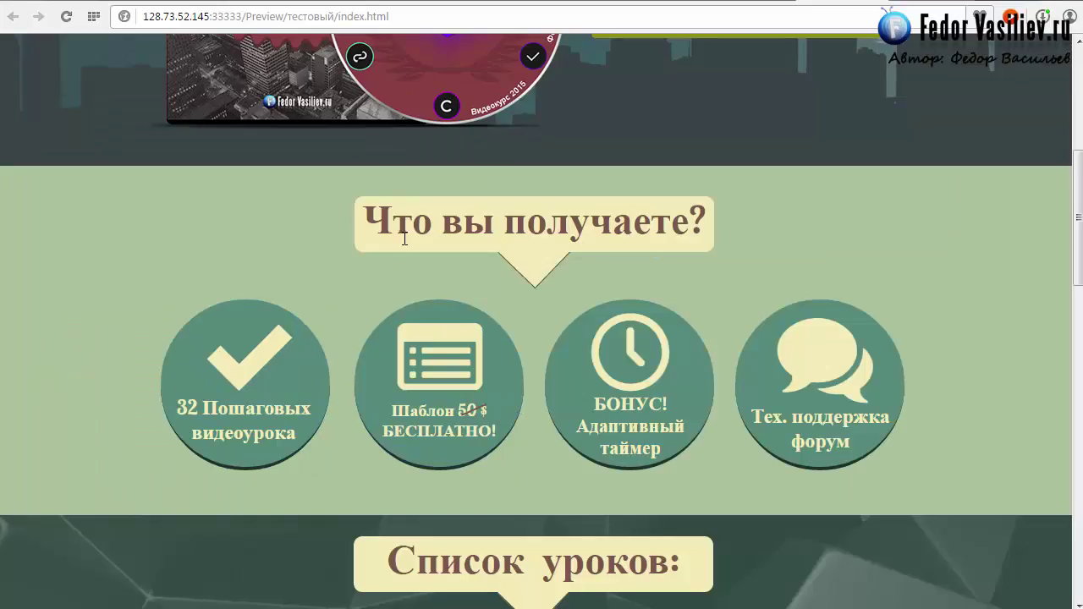
# Copy the heading "Что вы получаете?" from the sample page in the browser and paste it into the cream text frame in Muse
pyautogui.moveTo(364, 222); pyautogui.dragTo(699, 233)
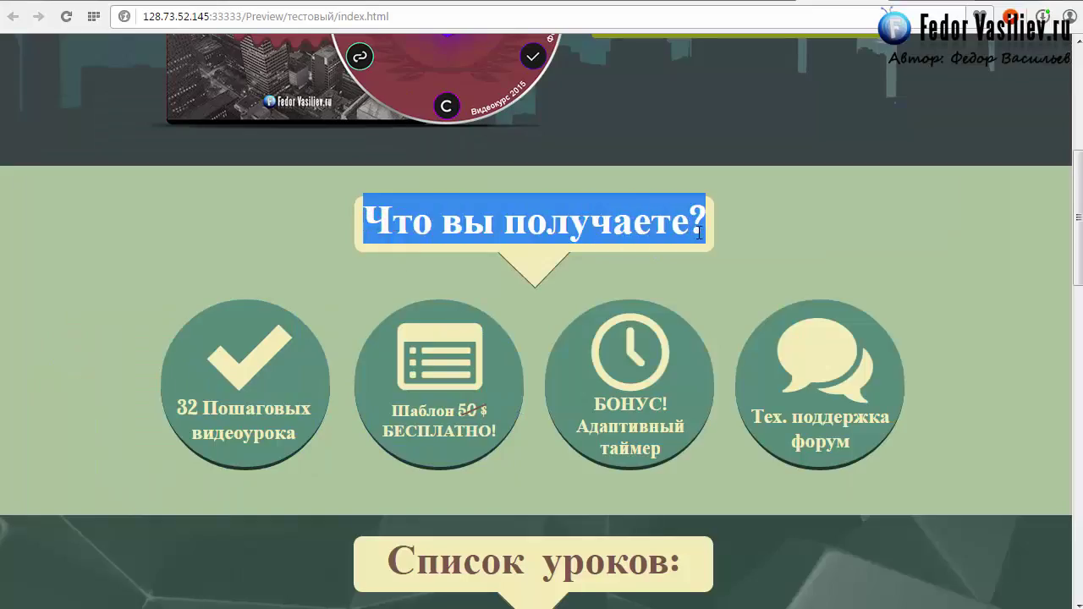
pyautogui.rightClick(699, 232)
pyautogui.click(720, 283)
pyautogui.click(615, 228)
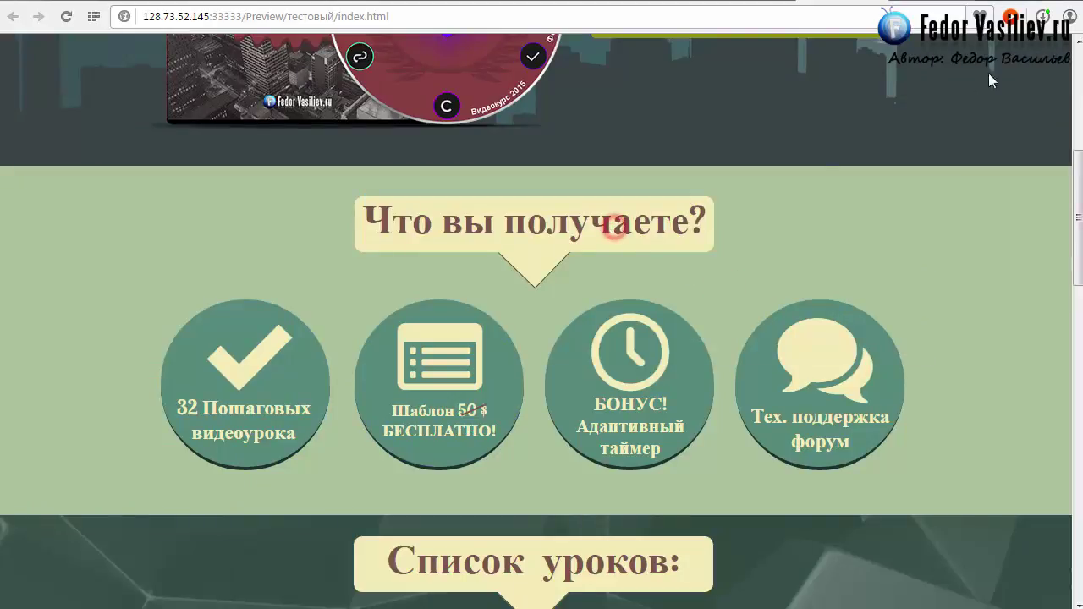
pyautogui.hotkey('alt', 'Tab')
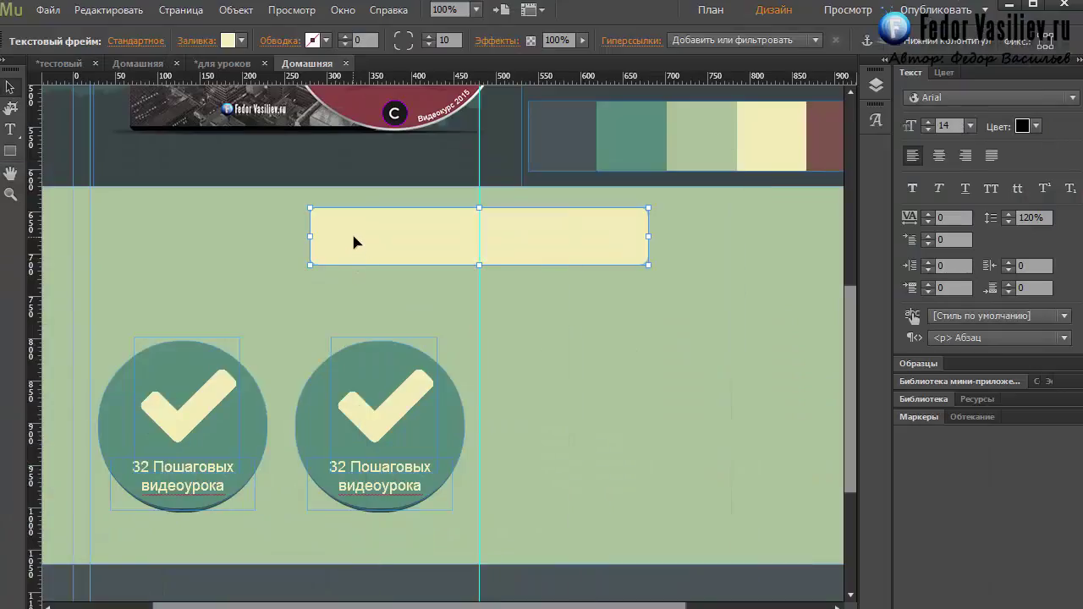
pyautogui.click(9, 133)
pyautogui.click(338, 241)
pyautogui.hotkey('ctrl', 'v')
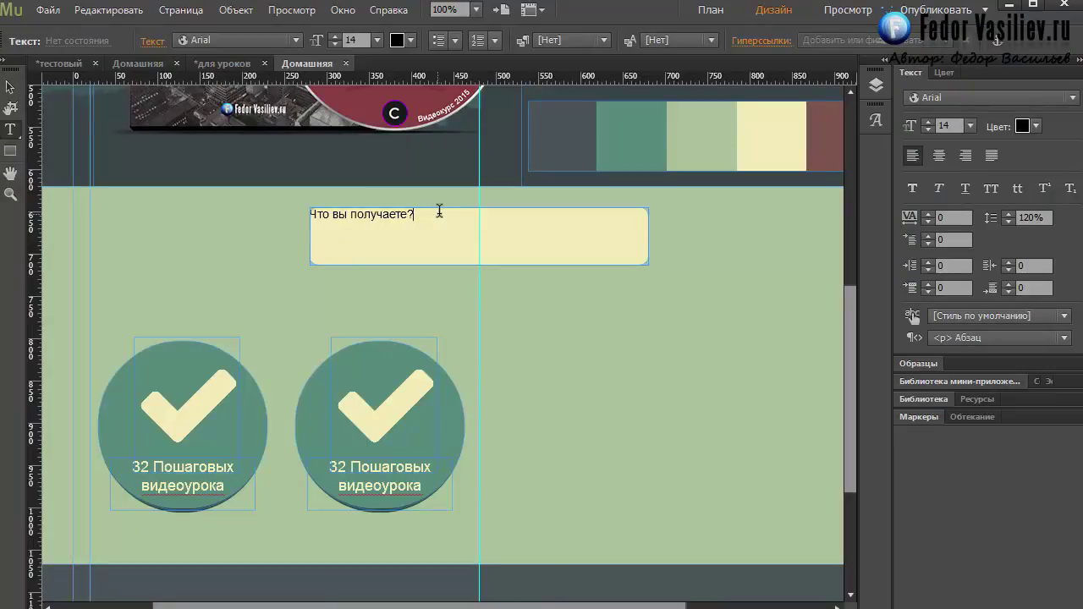
# Try the heading text at font size 48 and at 36
pyautogui.moveTo(437, 212); pyautogui.dragTo(304, 214)
pyautogui.click(378, 40)
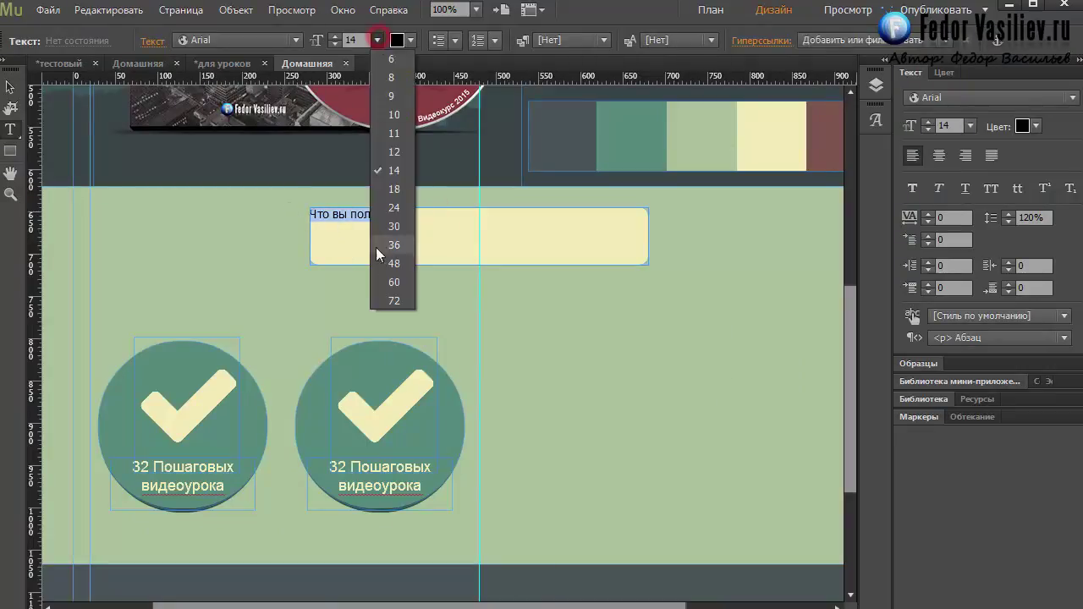
pyautogui.click(390, 267)
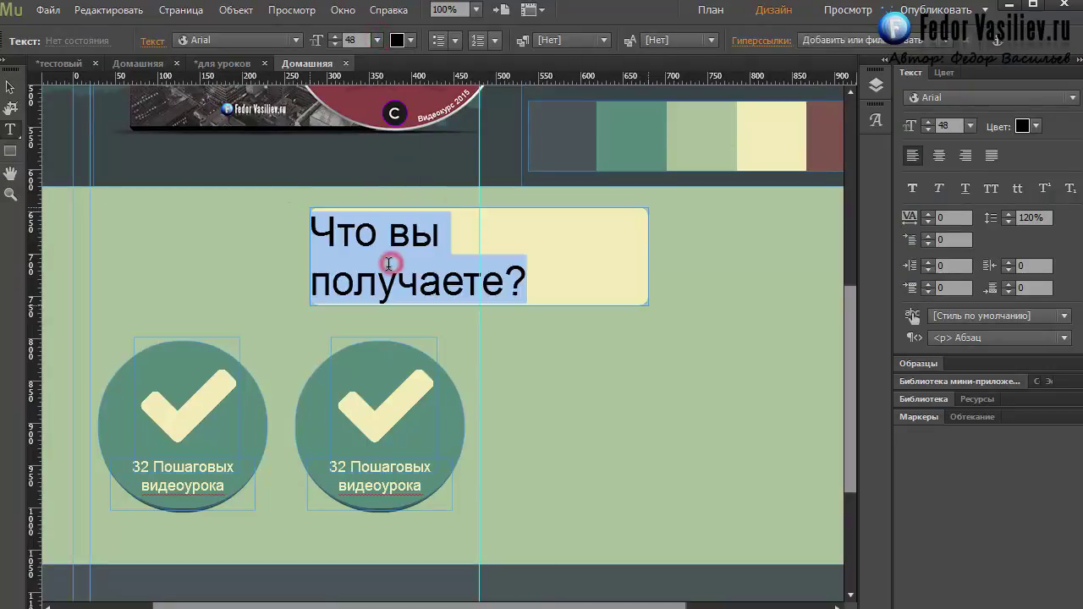
pyautogui.click(377, 40)
pyautogui.click(395, 245)
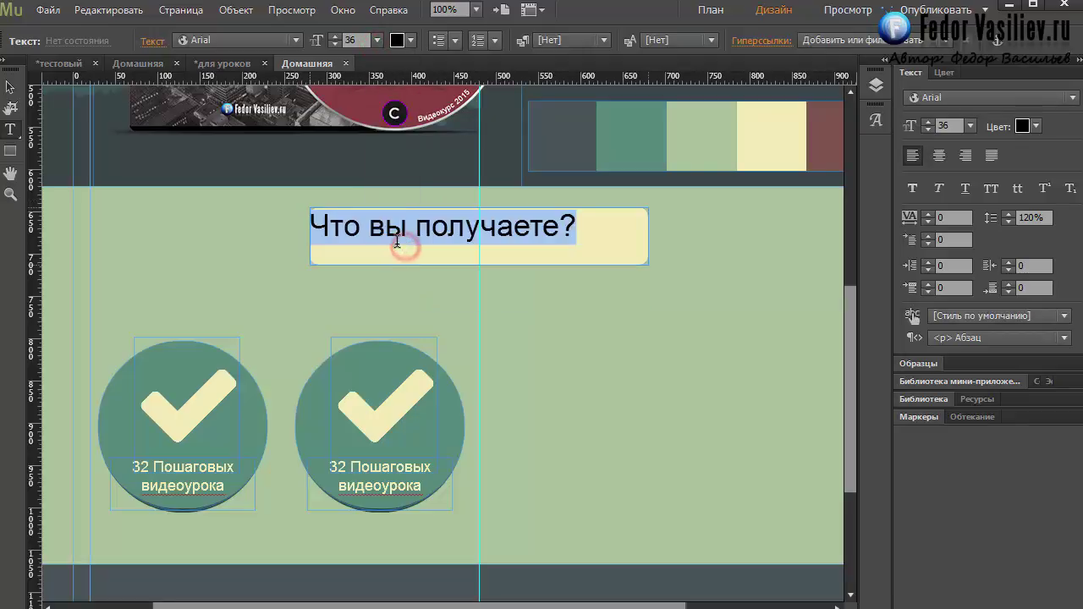
# Center the "Что вы получаете?" heading within its frame and set its font size to 40
pyautogui.moveTo(586, 226); pyautogui.dragTo(313, 228)
pyautogui.click(912, 187)
pyautogui.click(939, 155)
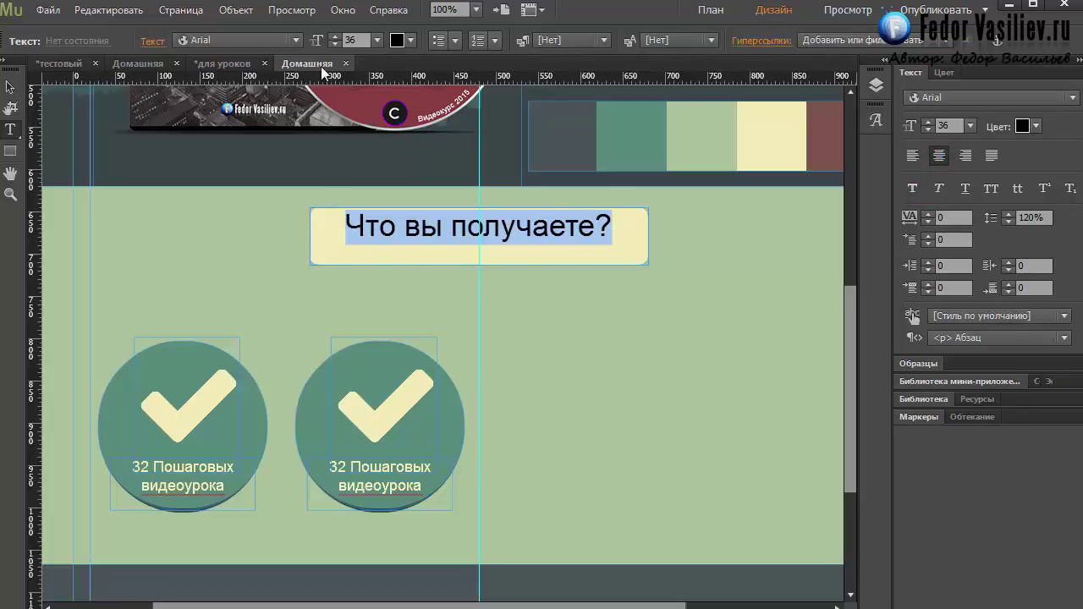
pyautogui.click(354, 40)
pyautogui.write('40')
pyautogui.press('Return')
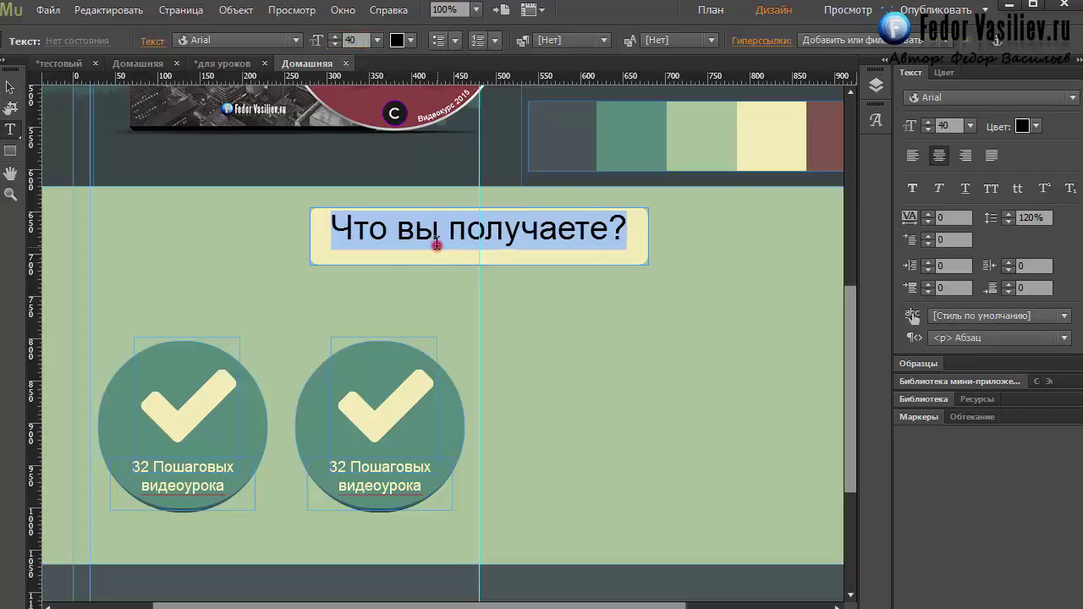
pyautogui.click(437, 245)
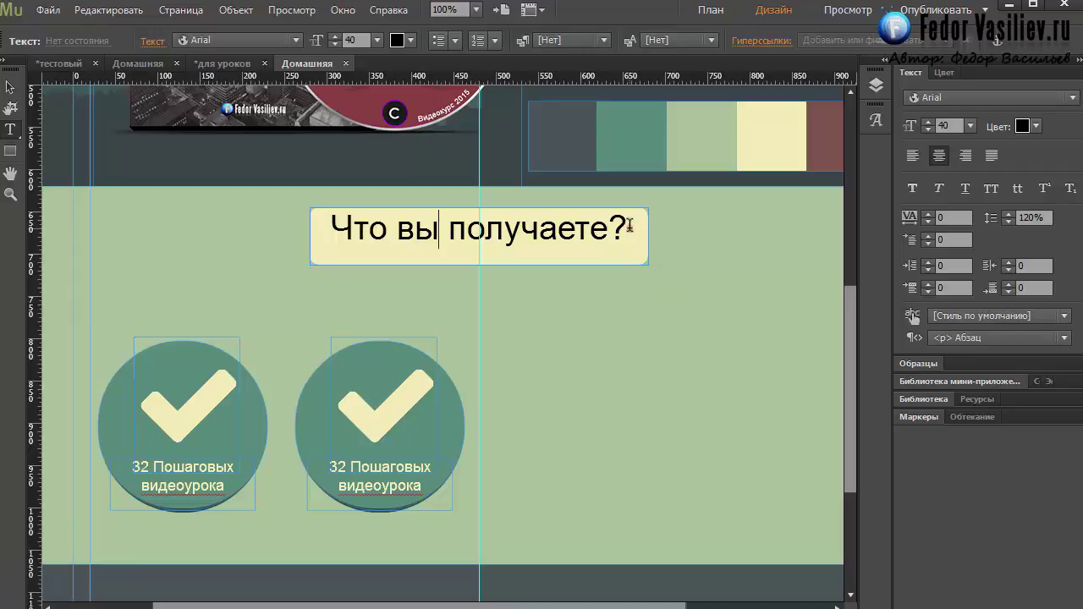
# Recolor the heading text with the reddish brown sampled from the palette strip
pyautogui.tripleClick(629, 225)
pyautogui.click(397, 40)
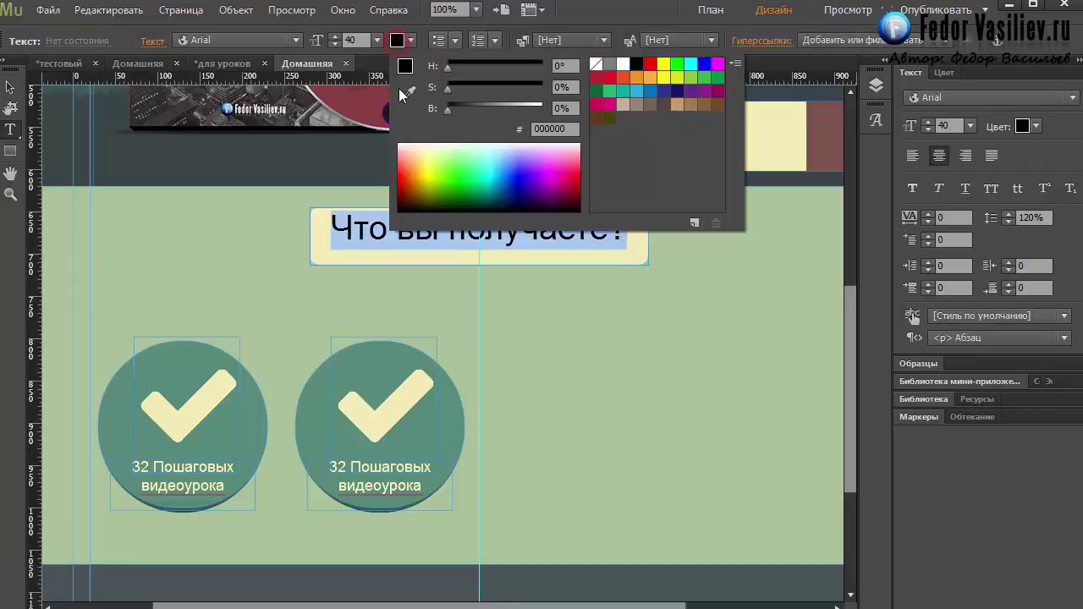
pyautogui.click(409, 91)
pyautogui.click(821, 138)
pyautogui.click(414, 237)
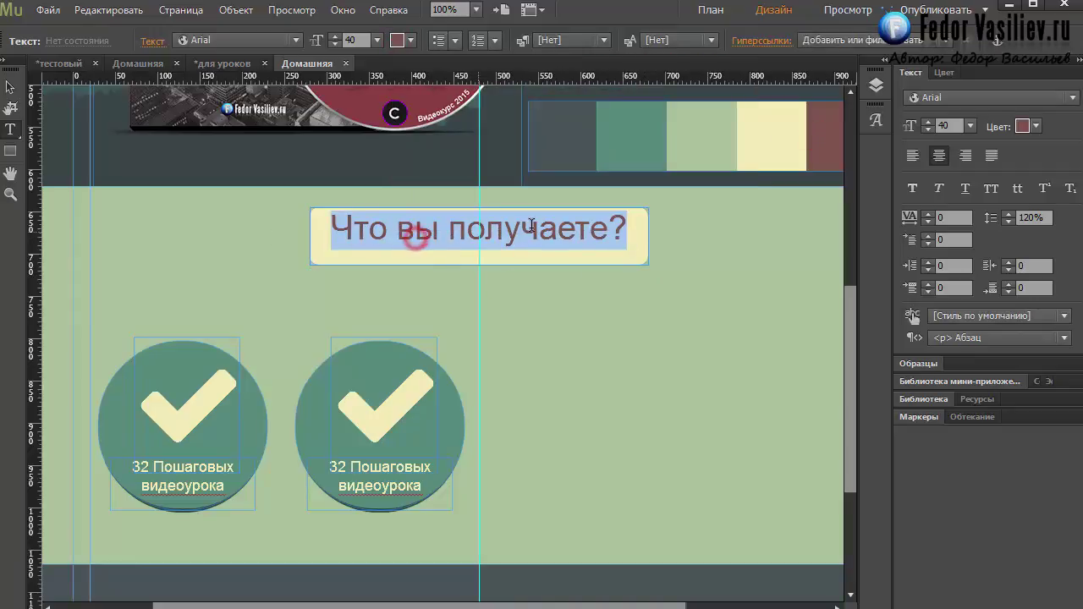
# Set the line spacing of the "Что вы получаете?" heading to 159% so the text sits lower in its banner
pyautogui.click(531, 226)
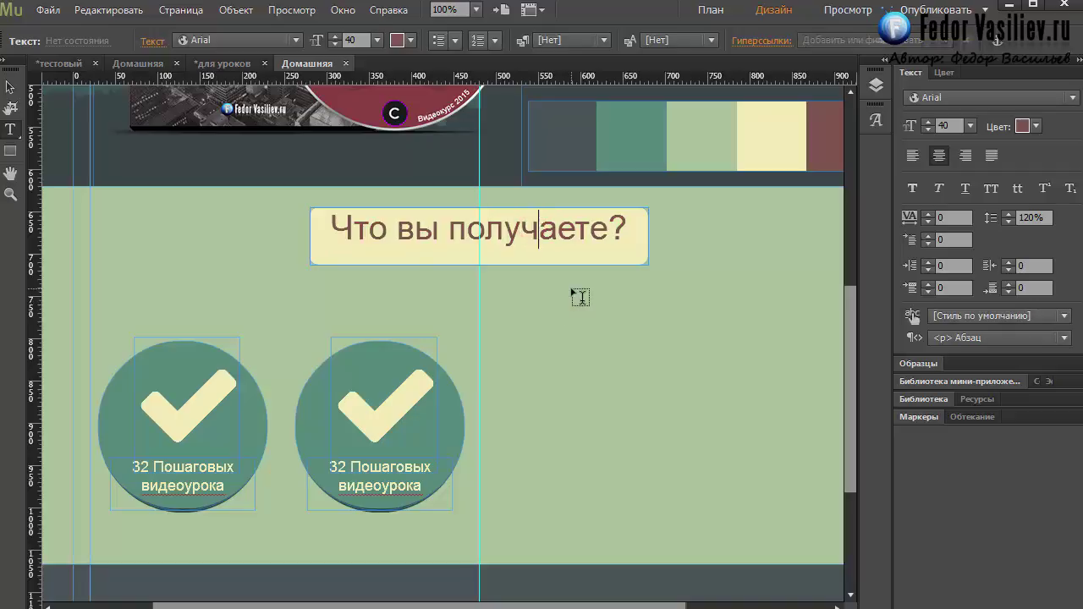
pyautogui.click(330, 228)
pyautogui.click(1007, 223)
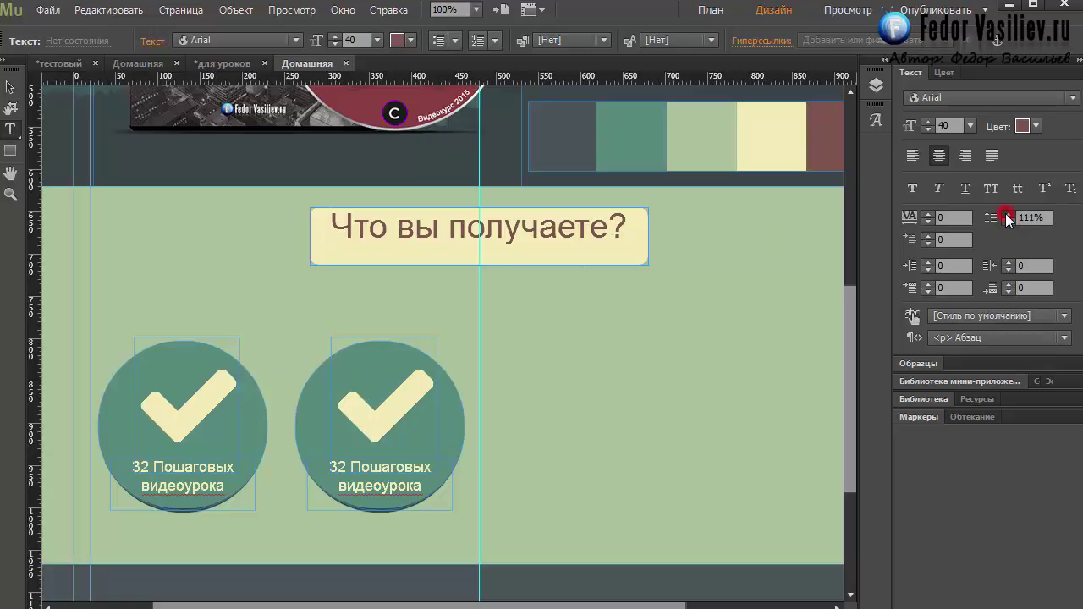
pyautogui.click(1008, 215)
pyautogui.click(1008, 215)
pyautogui.click(1008, 215)
pyautogui.click(1008, 215)
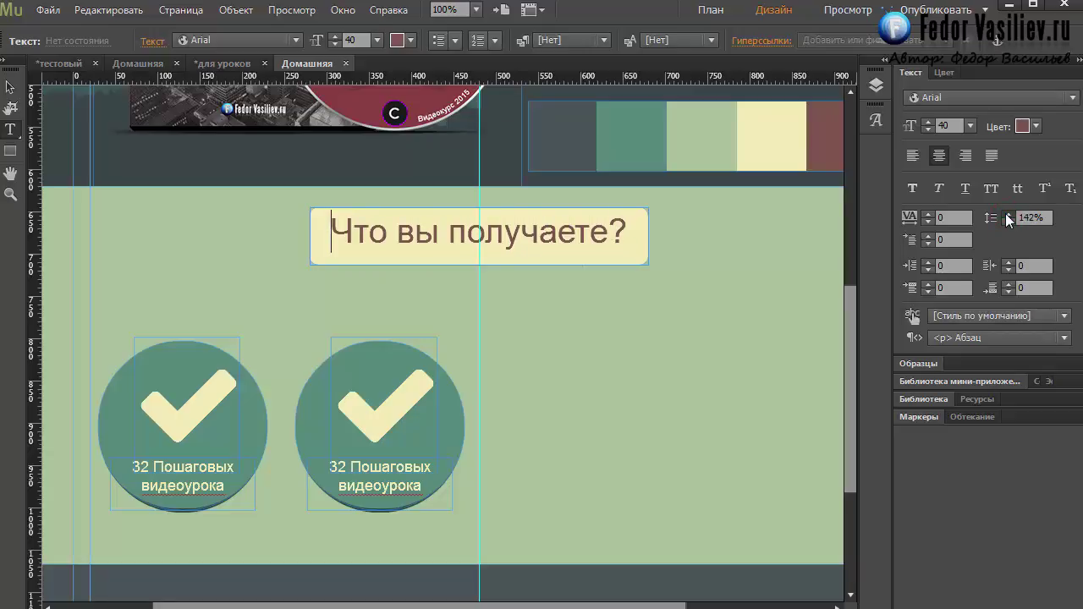
pyautogui.click(1008, 215)
pyautogui.click(1008, 215)
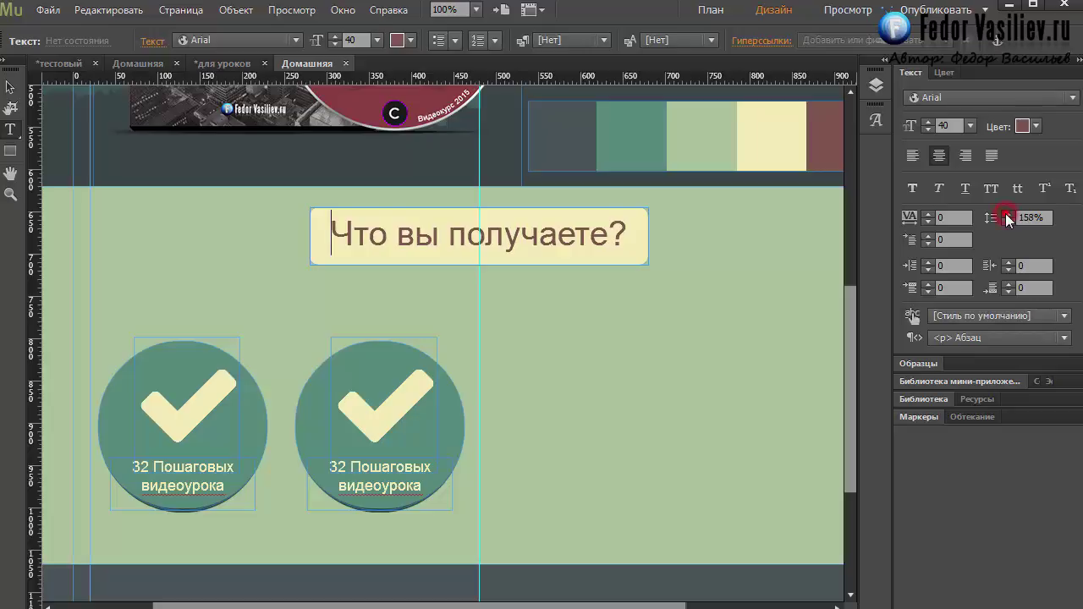
pyautogui.click(1008, 215)
pyautogui.click(10, 88)
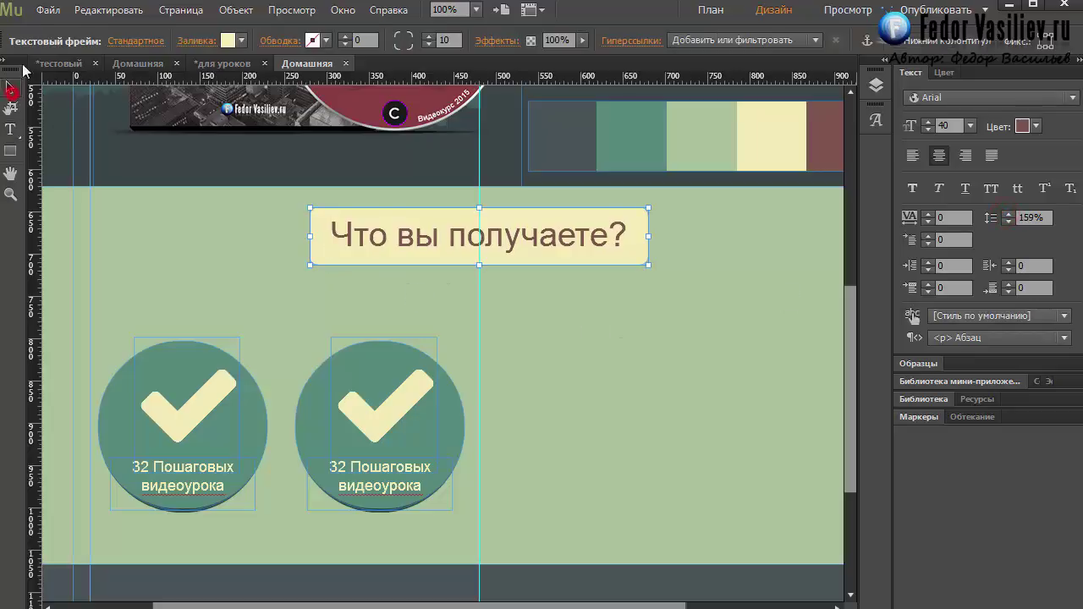
# Preview the page in the browser and compare its heading banner with the one on the sample page
pyautogui.click(48, 9)
pyautogui.click(65, 292)
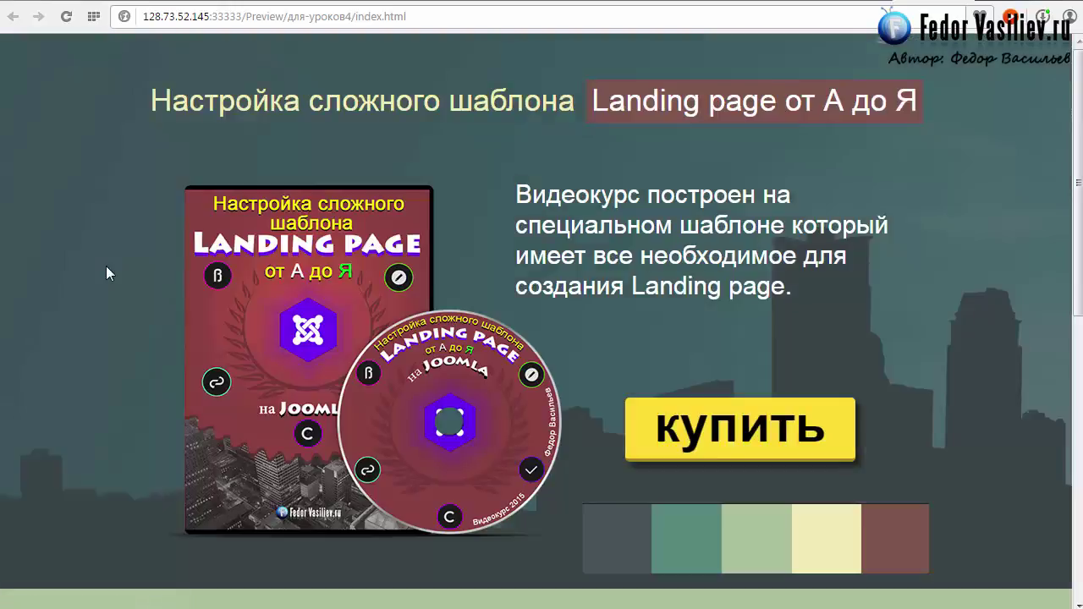
pyautogui.scroll(-4, 118, 269)
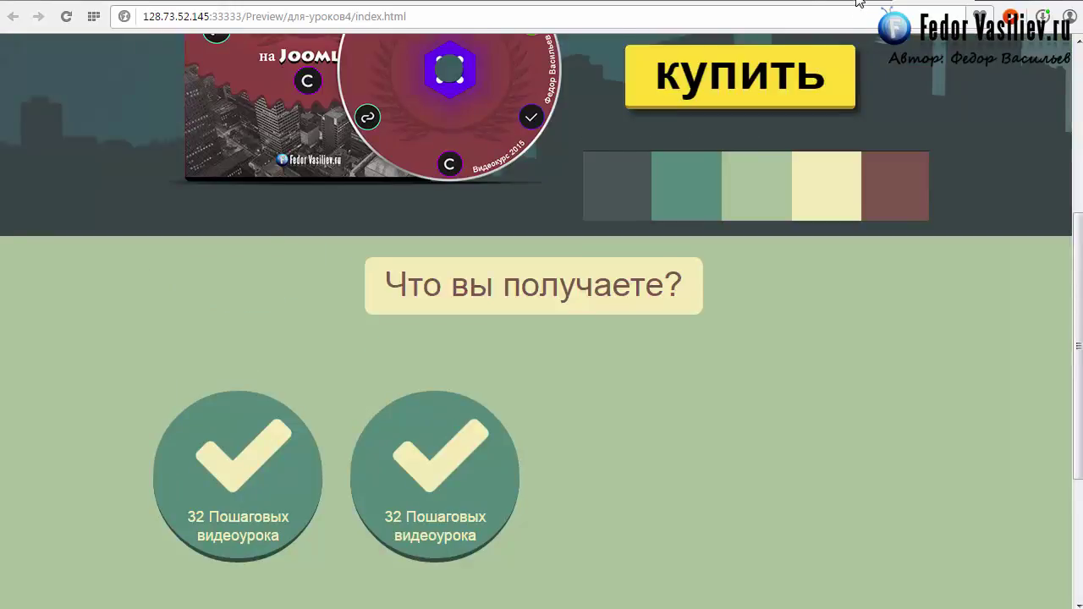
pyautogui.click(777, 2)
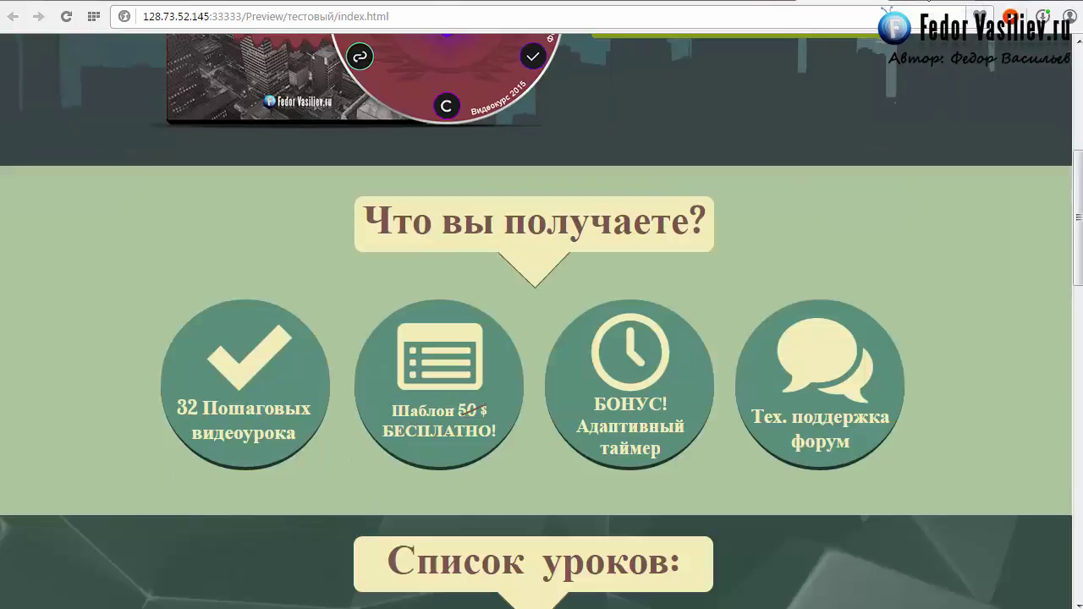
pyautogui.click(782, 2)
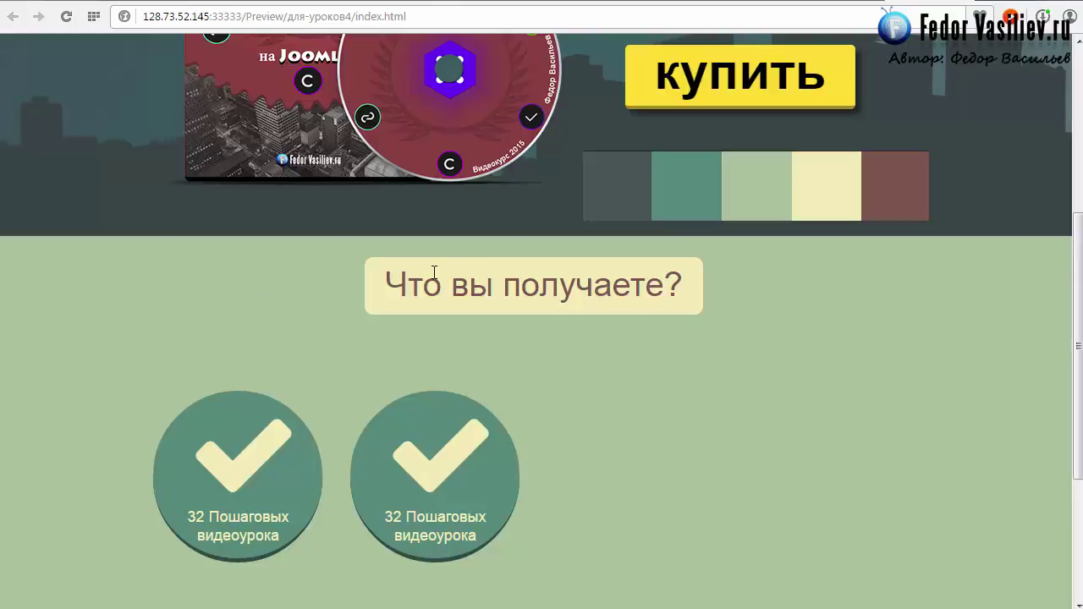
pyautogui.click(849, 3)
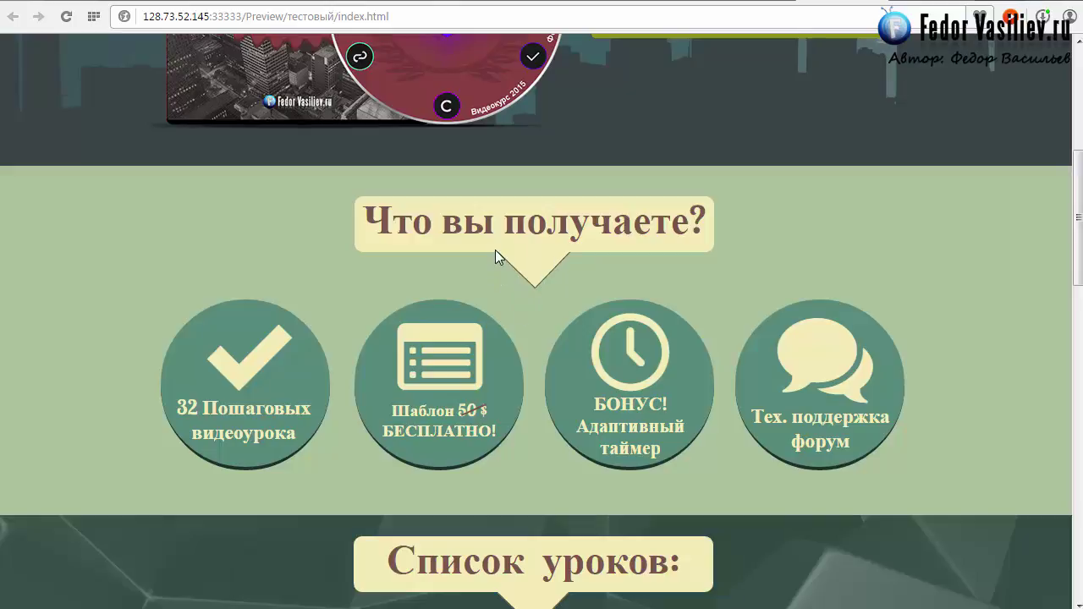
pyautogui.scroll(-3, 529, 315)
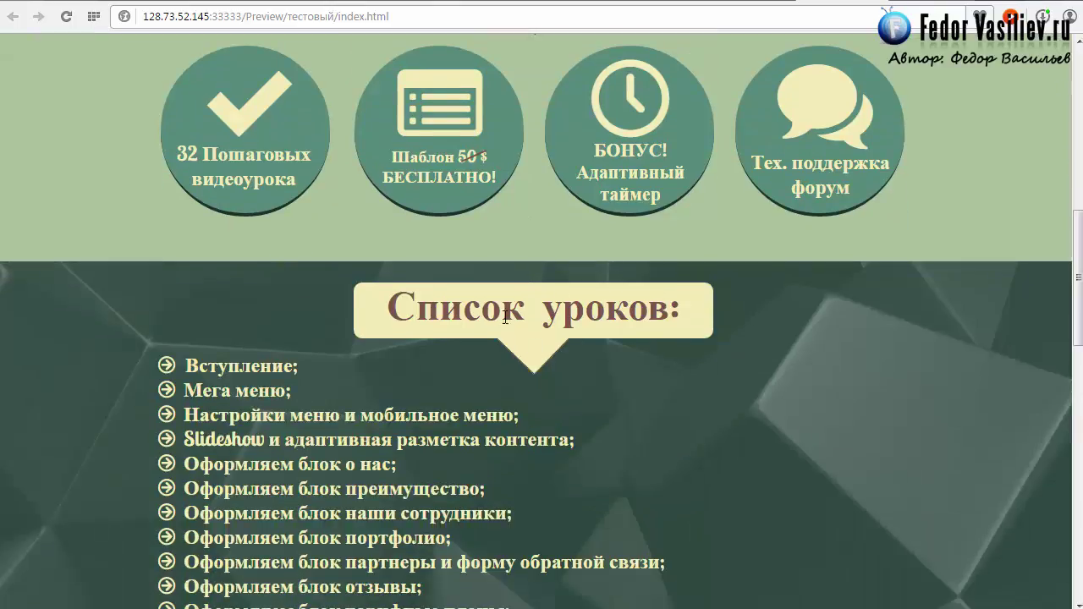
pyautogui.scroll(4, 747, 315)
pyautogui.scroll(-1, 747, 315)
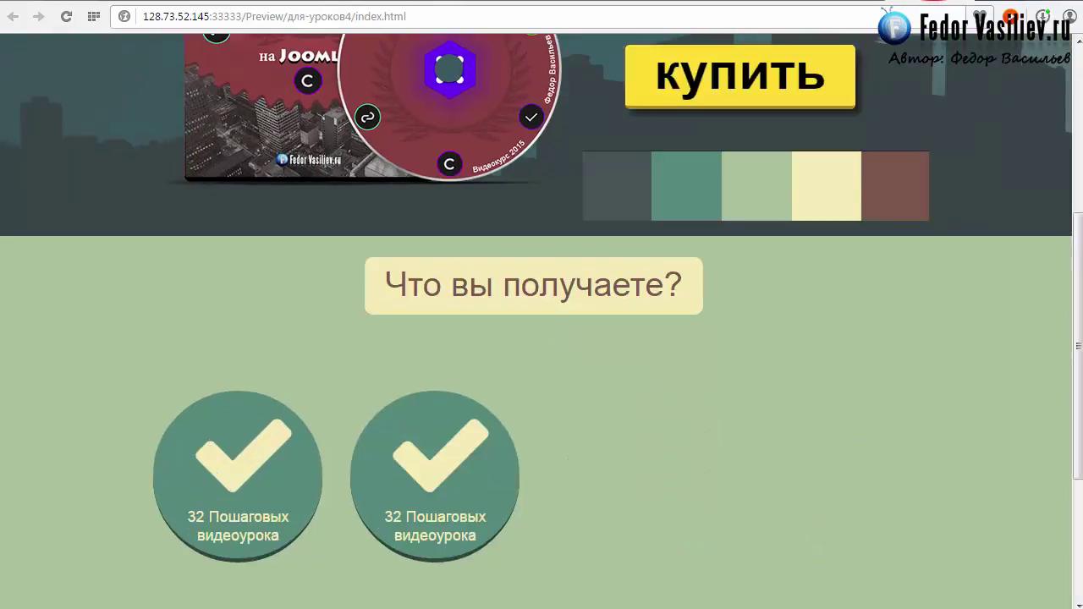
pyautogui.hotkey('alt', 'Tab')
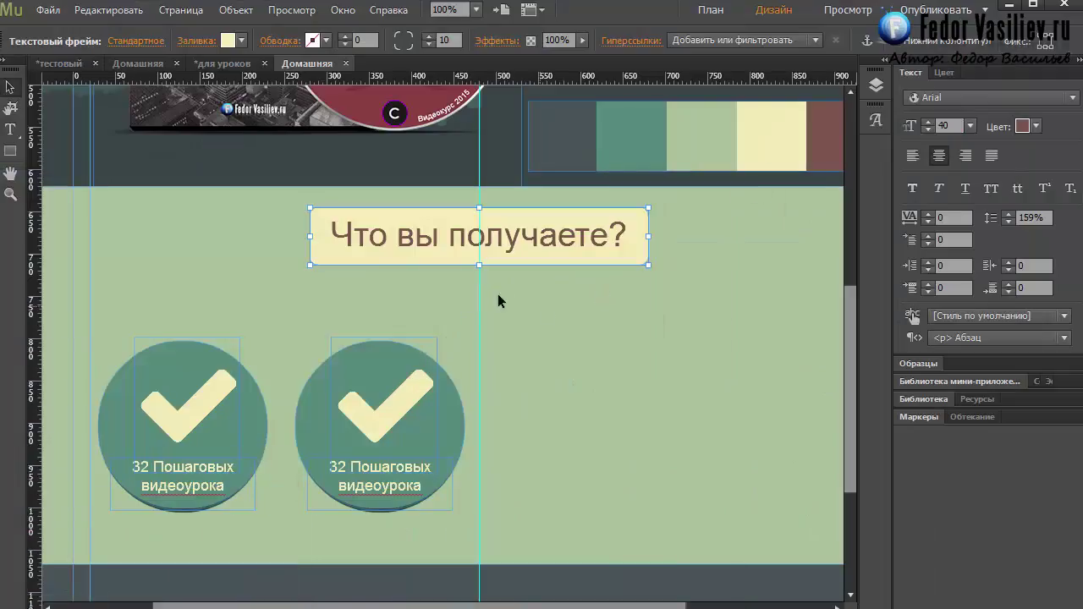
# Draw a small square below the heading banner and fill it with the cream color sampled from the banner
pyautogui.click(519, 282)
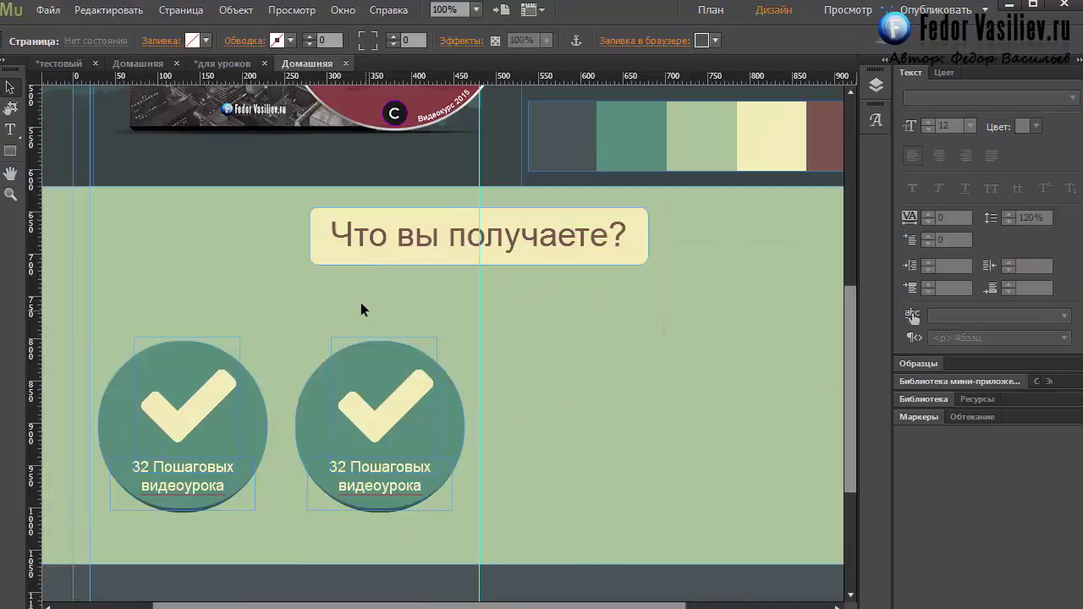
pyautogui.click(10, 150)
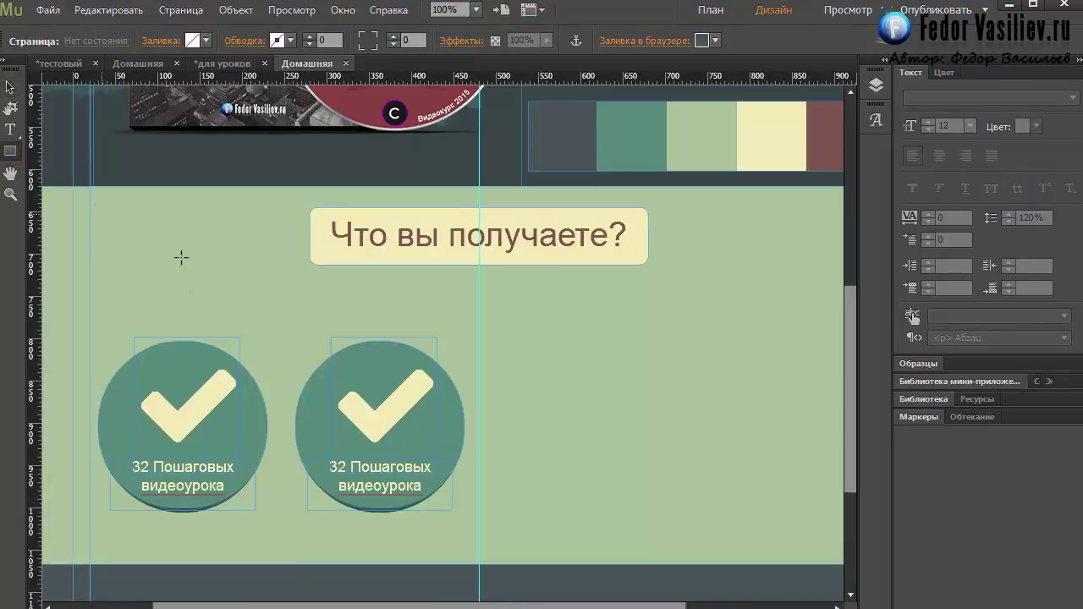
pyautogui.moveTo(565, 301)
pyautogui.mouseDown()
pyautogui.moveTo(613, 356)
pyautogui.moveTo(629, 349)
pyautogui.moveTo(626, 359)
pyautogui.mouseUp()
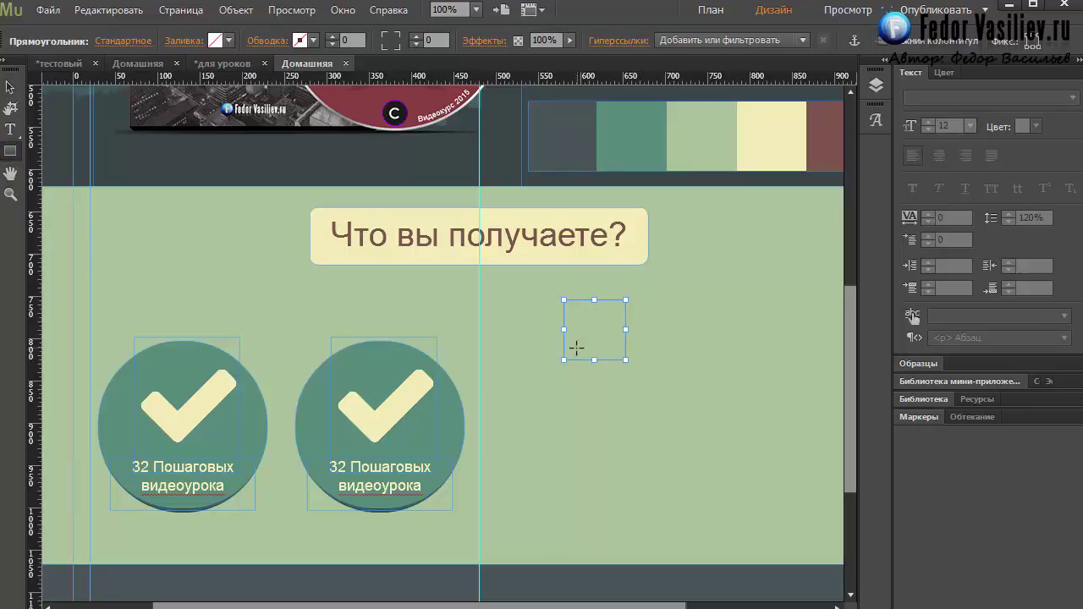
pyautogui.click(216, 40)
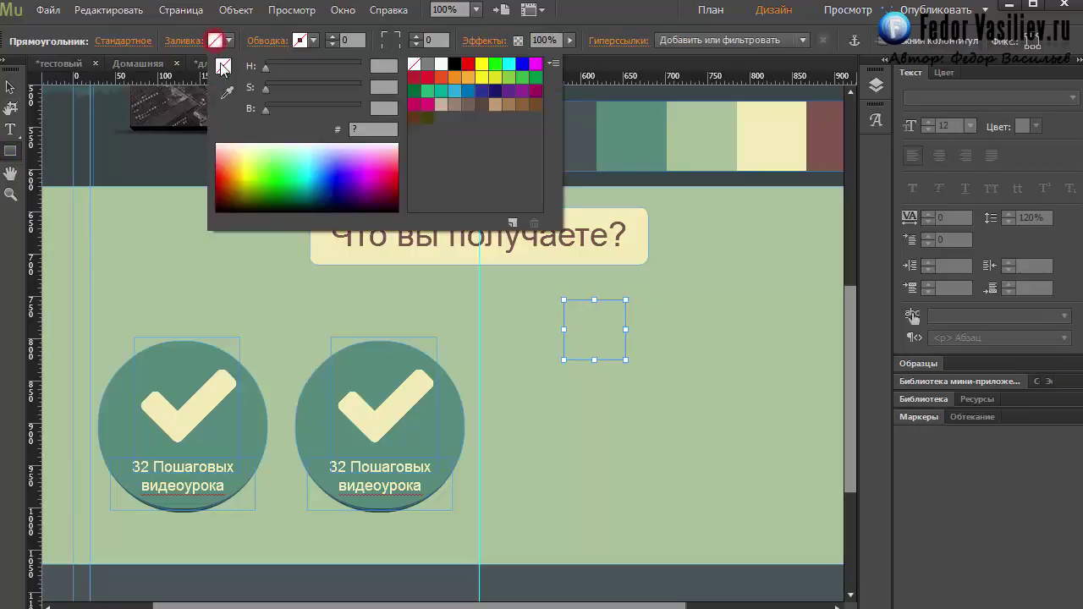
pyautogui.click(615, 218)
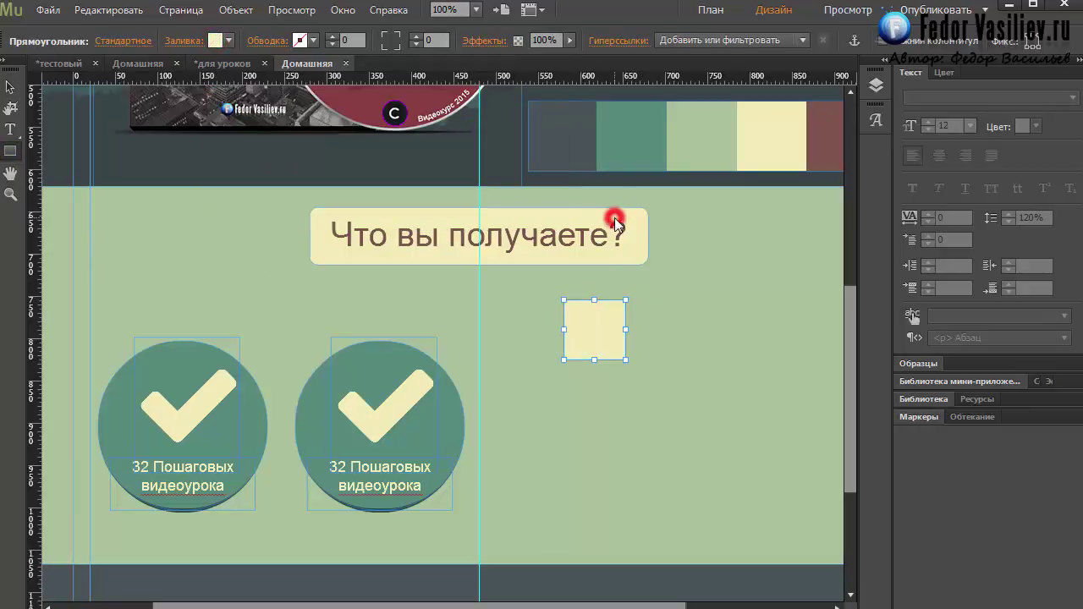
pyautogui.click(599, 320)
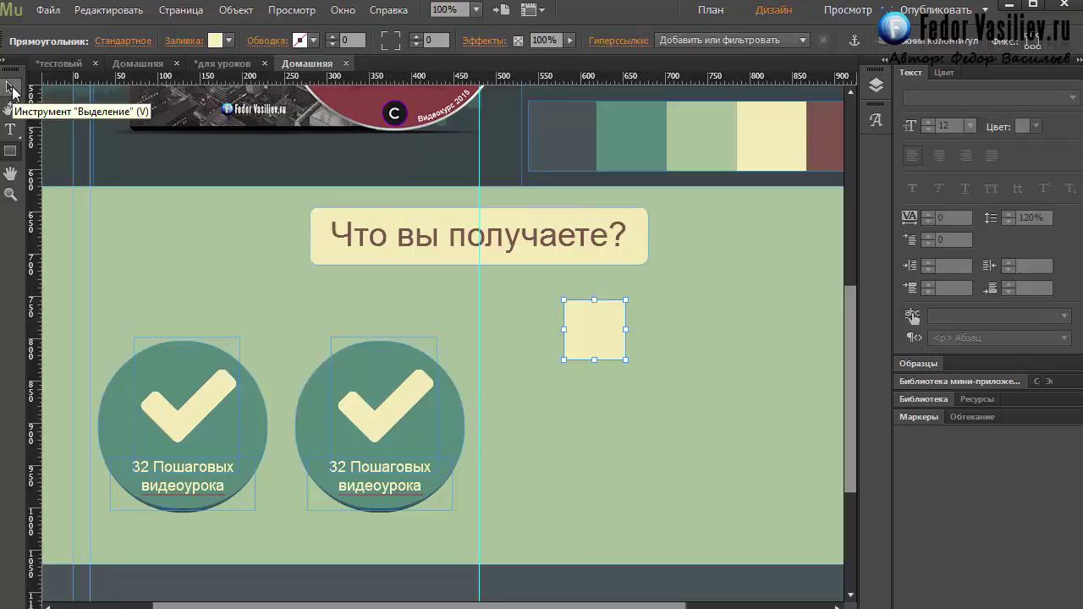
# Rotate the cream square into a diamond and center it on the vertical guide beneath the heading banner
pyautogui.click(12, 88)
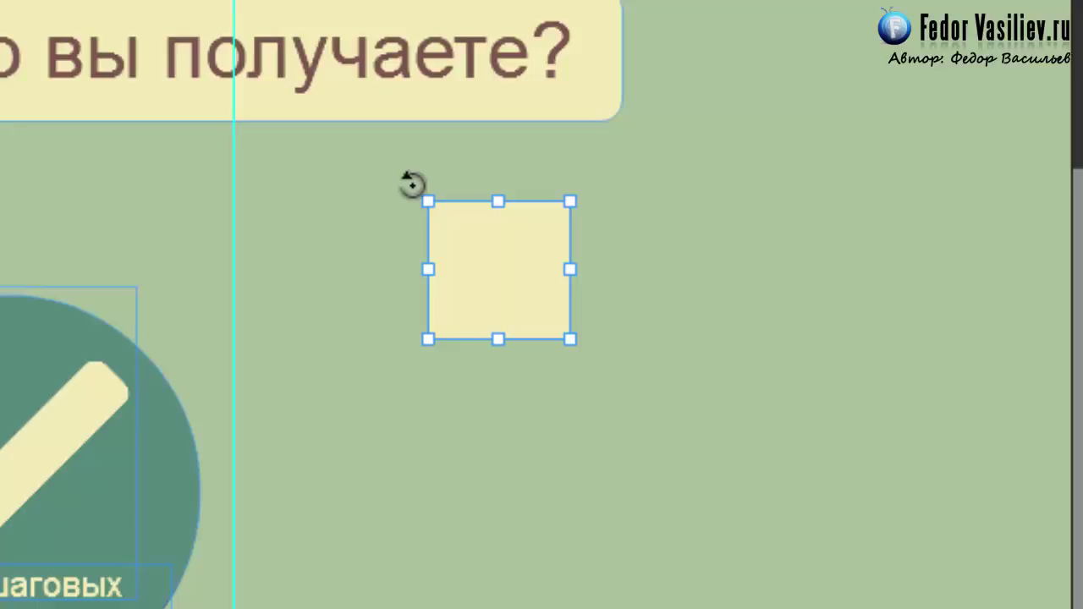
pyautogui.moveTo(412, 185); pyautogui.dragTo(236, 193)
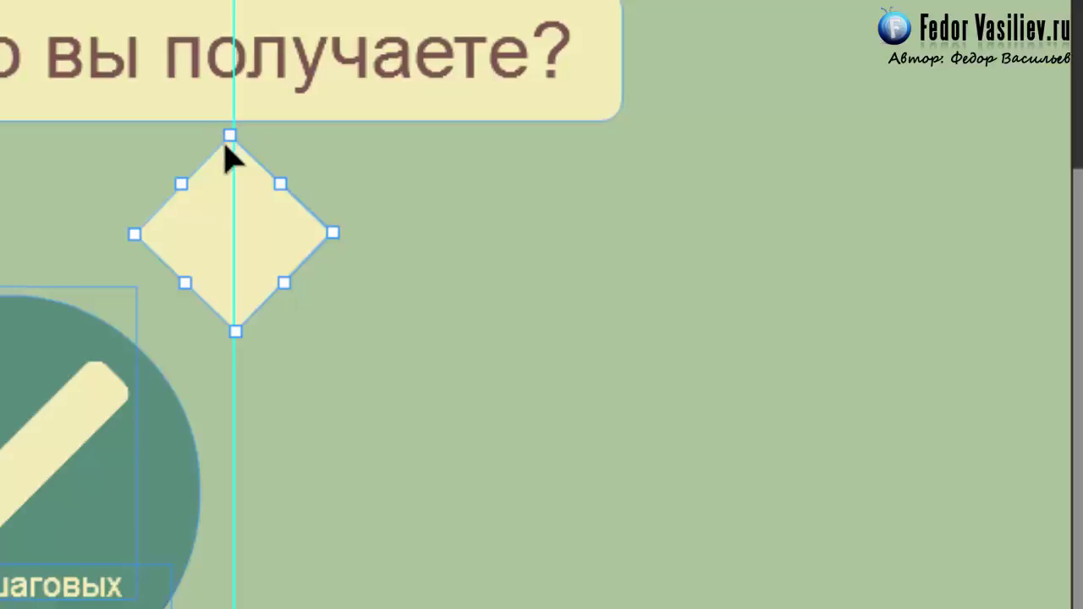
pyautogui.click(121, 224)
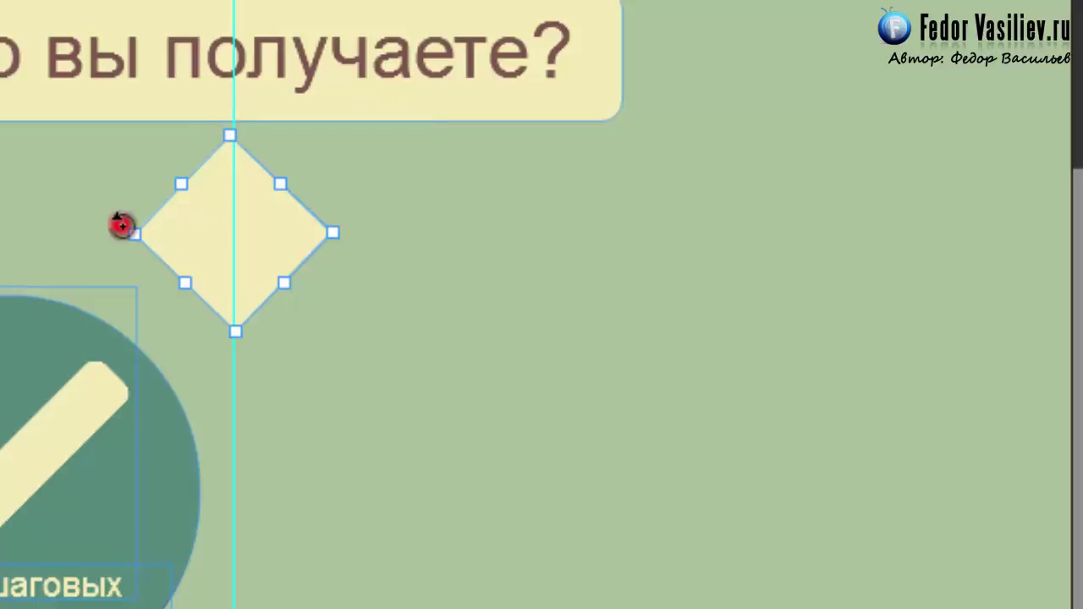
pyautogui.moveTo(121, 224)
pyautogui.mouseDown()
pyautogui.moveTo(119, 214)
pyautogui.moveTo(124, 231)
pyautogui.mouseUp()
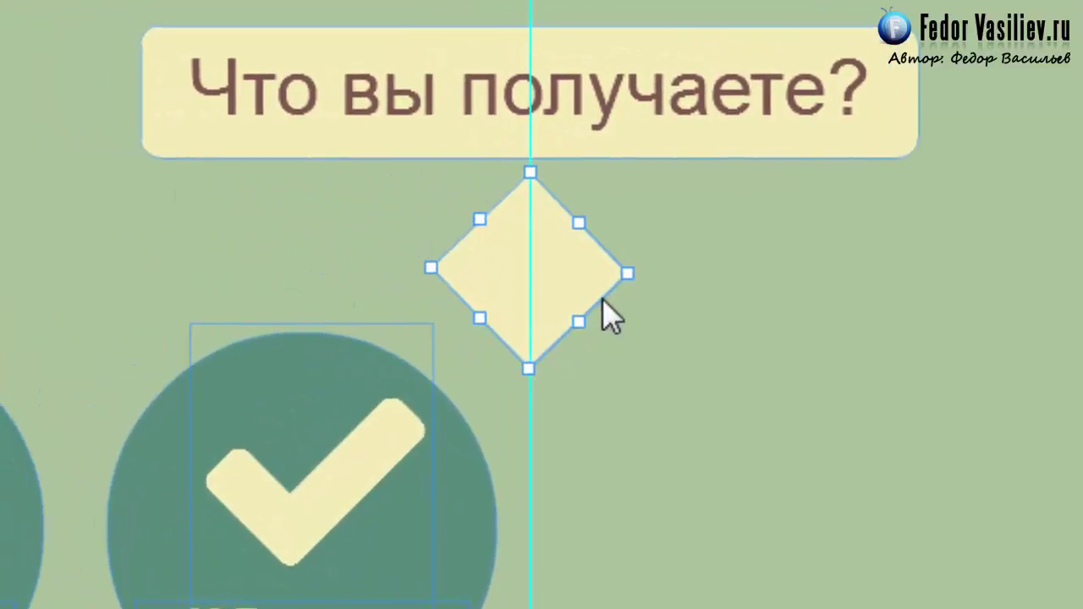
pyautogui.click(564, 280)
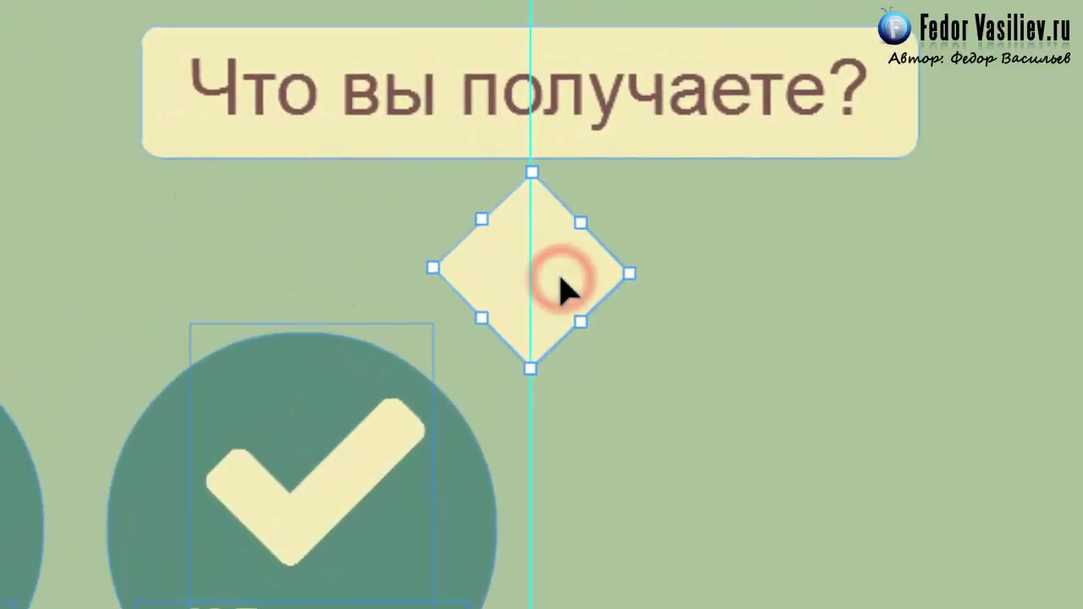
# Move the diamond up over the banner's lower edge and send it behind the heading so only a downward arrow shows
pyautogui.moveTo(561, 278); pyautogui.dragTo(553, 159)
pyautogui.hotkey('ctrl', '[')
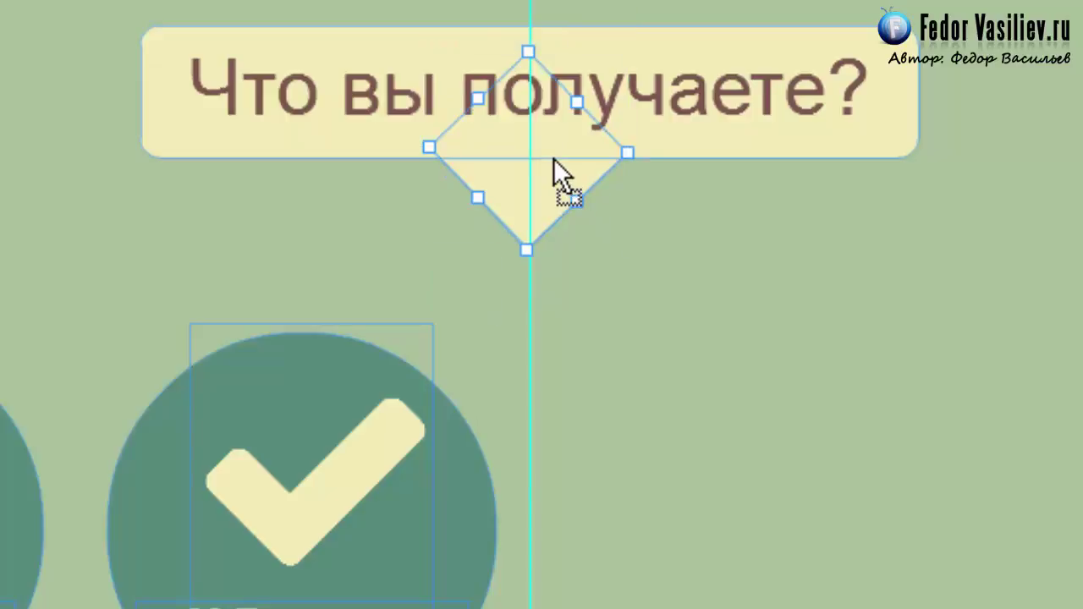
pyautogui.click(658, 254)
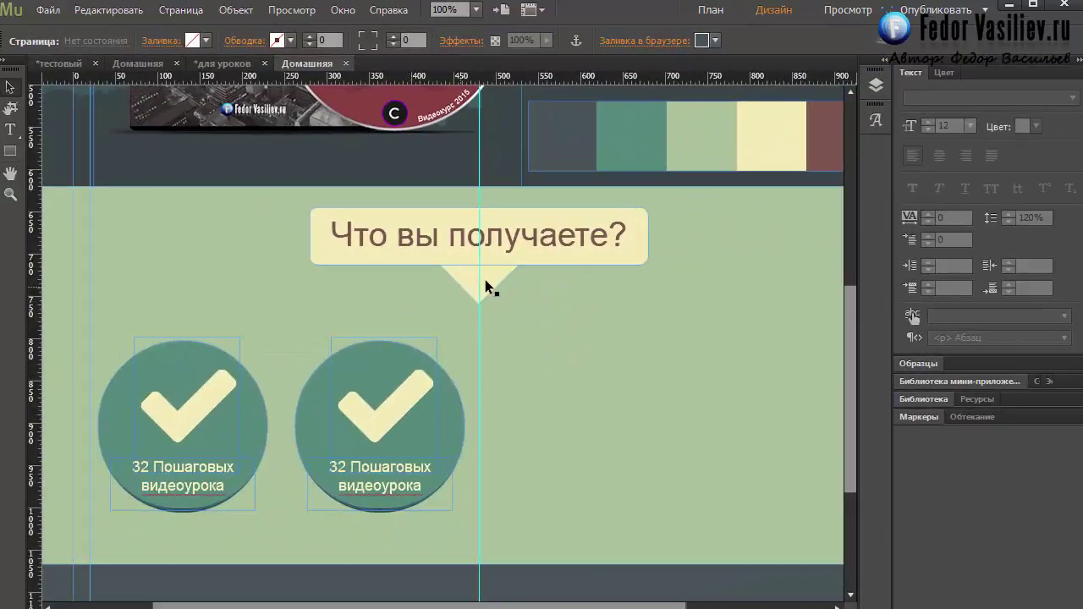
pyautogui.click(498, 276)
pyautogui.click(555, 286)
# Preview the page in the browser to check the arrow under the "Что вы получаете?" banner
pyautogui.click(48, 9)
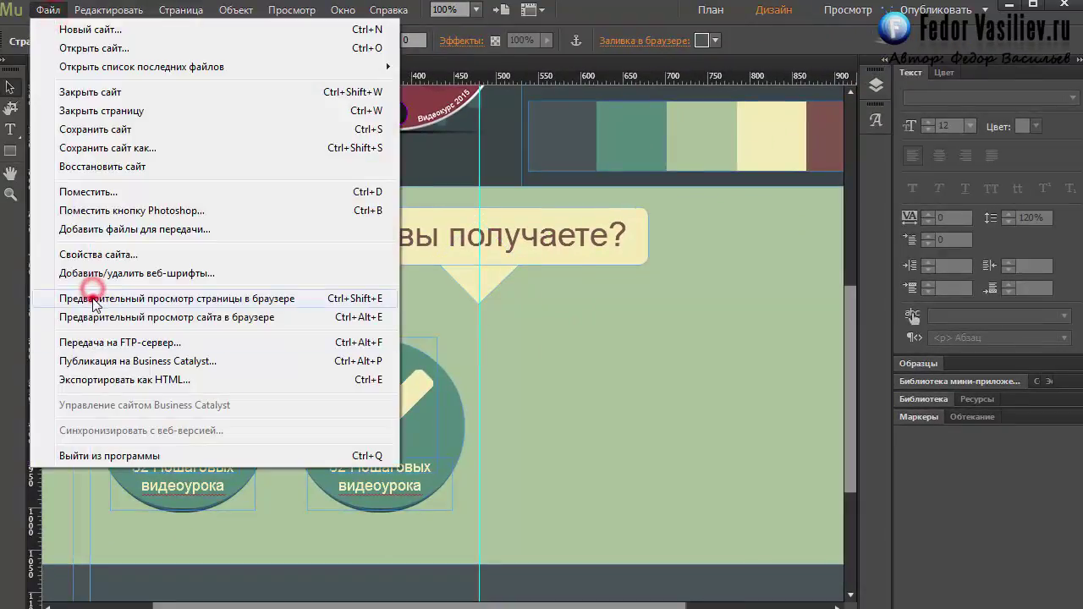
pyautogui.click(93, 298)
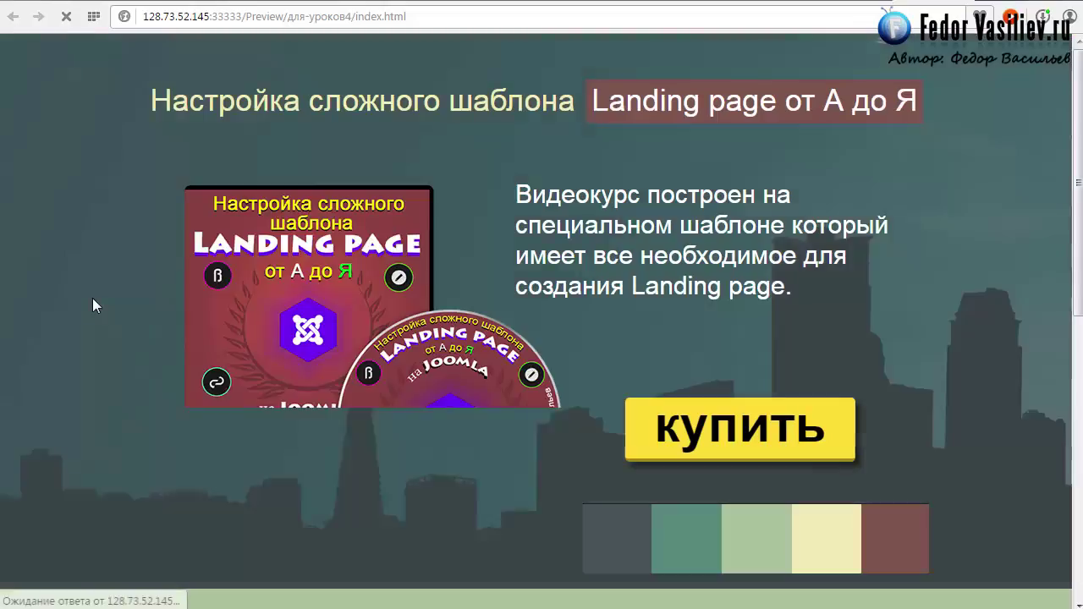
pyautogui.scroll(-5, 132, 293)
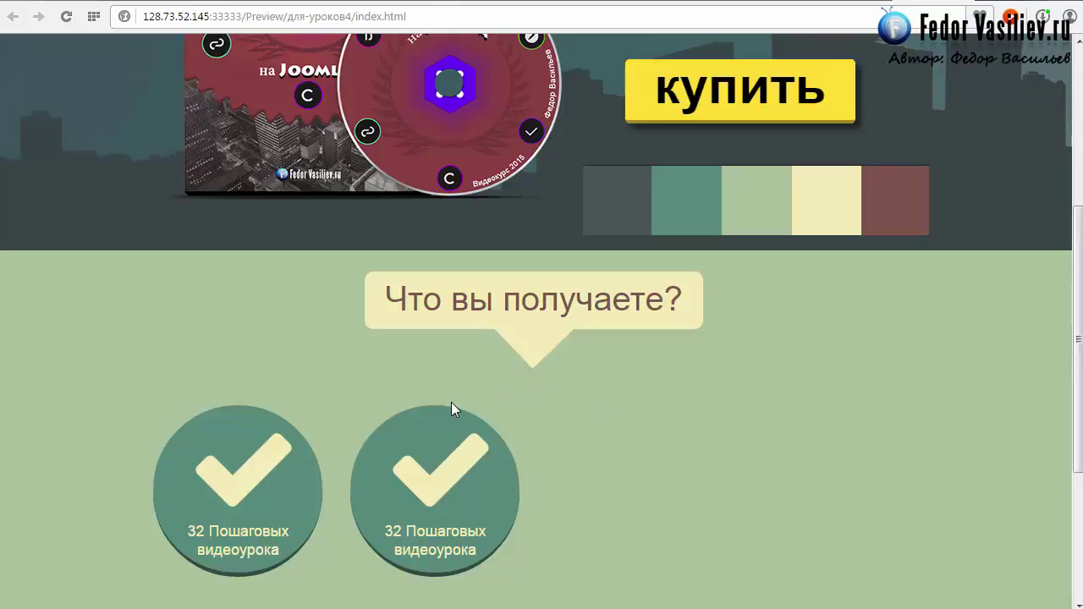
pyautogui.hotkey('ctrl', 'w')
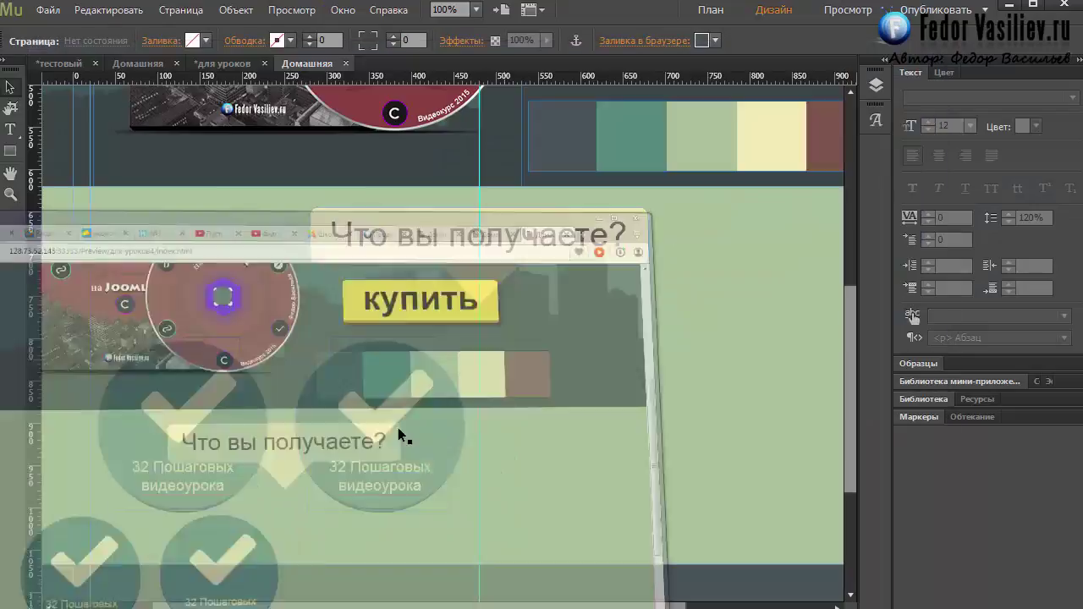
# Rotate the diamond slightly so the arrow's tip lines up with the vertical guide
pyautogui.click(464, 279)
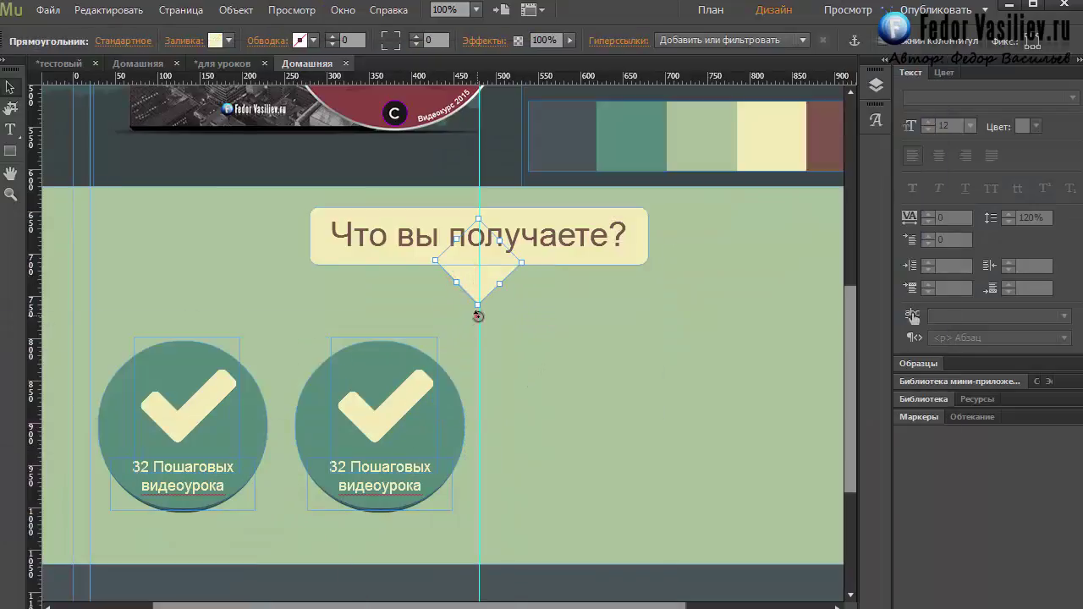
pyautogui.moveTo(479, 314); pyautogui.dragTo(481, 316)
pyautogui.click(550, 319)
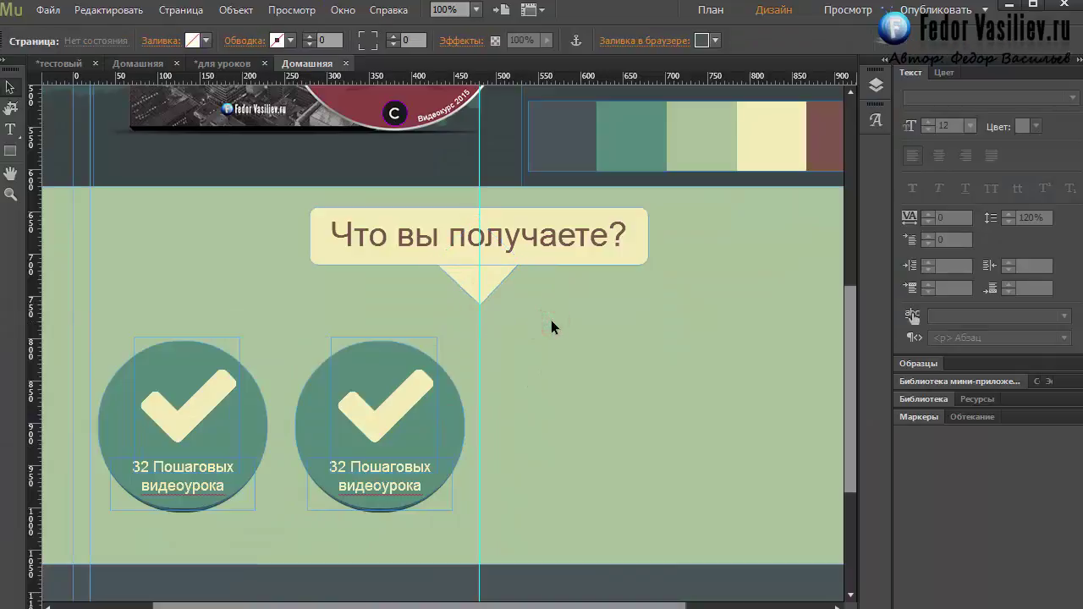
# Preview the page again to check the adjusted arrow beneath the heading banner
pyautogui.click(48, 11)
pyautogui.click(122, 300)
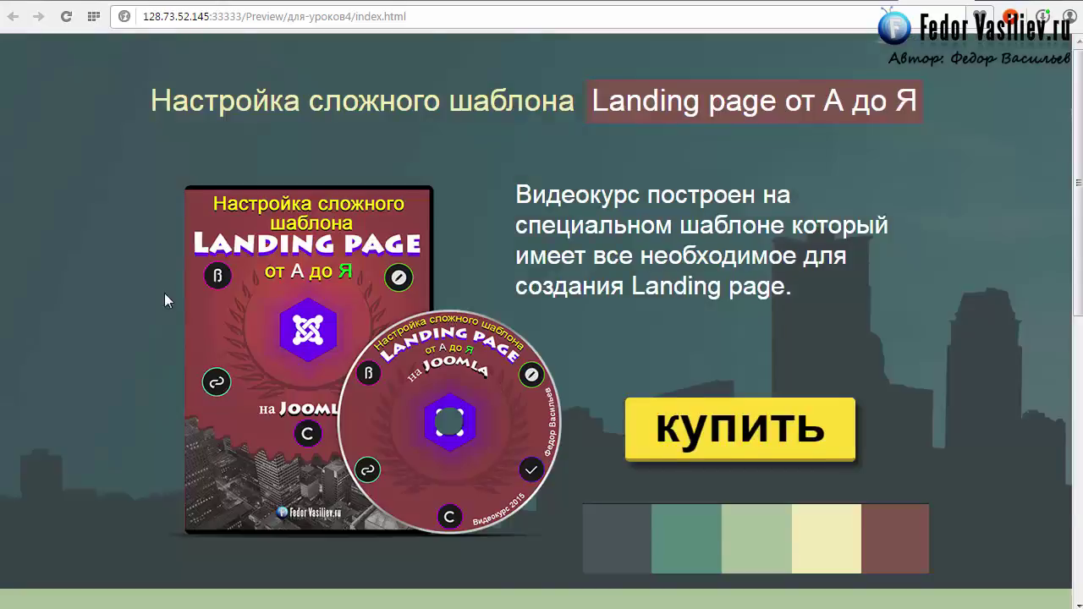
pyautogui.scroll(-3, 164, 293)
pyautogui.scroll(1, 165, 292)
pyautogui.scroll(-3, 164, 292)
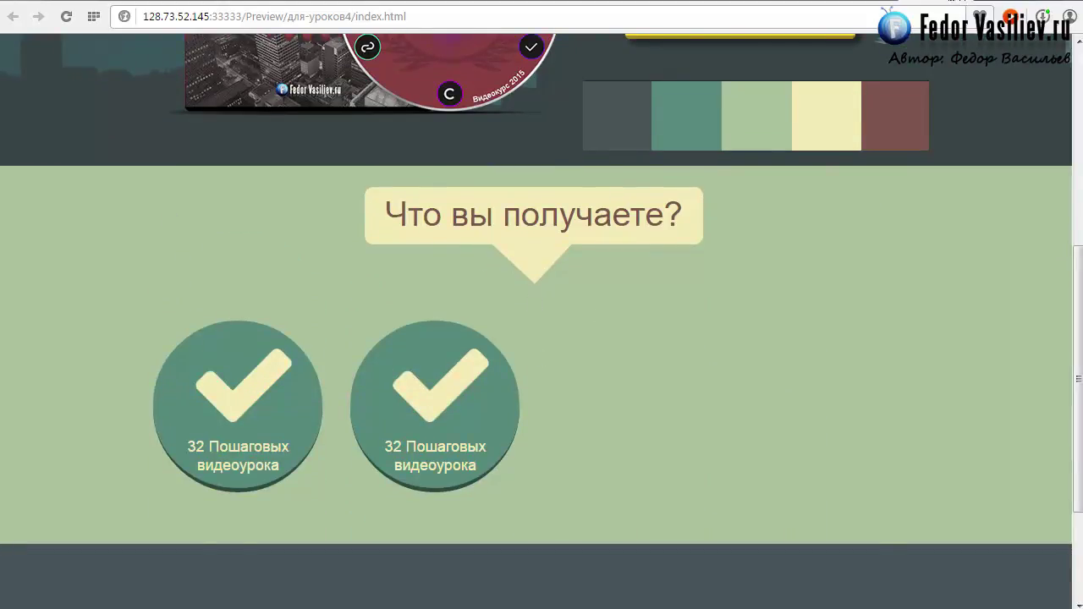
pyautogui.scroll(1, 631, 300)
# Switch back to Adobe Muse and centre the cream diamond on the vertical guide directly below the heading banner
pyautogui.hotkey('alt', 'Tab')
pyautogui.moveTo(483, 285); pyautogui.dragTo(530, 380)
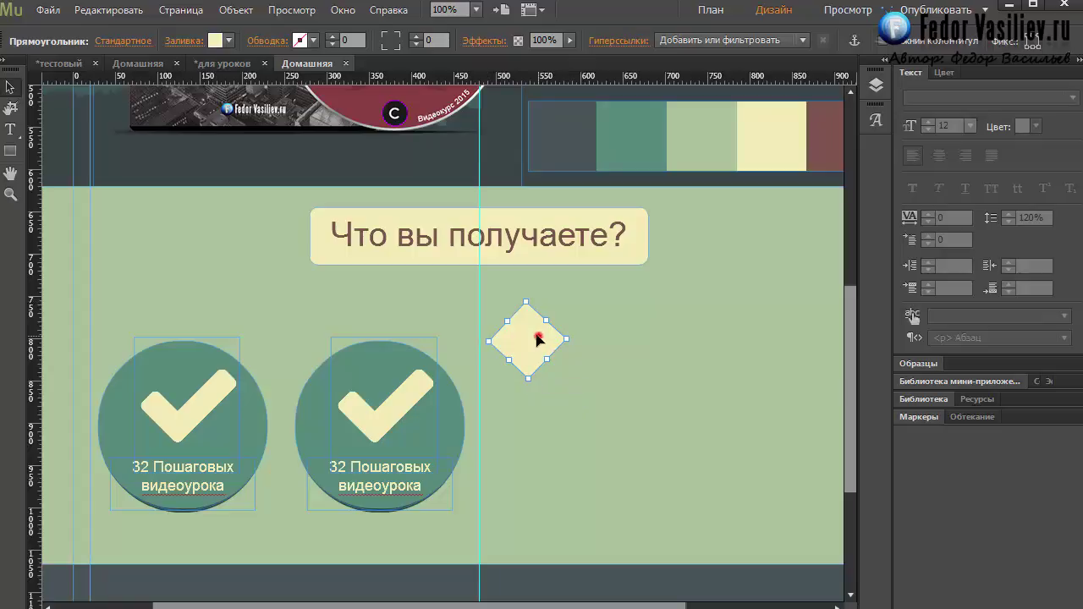
pyautogui.moveTo(538, 338); pyautogui.dragTo(526, 306)
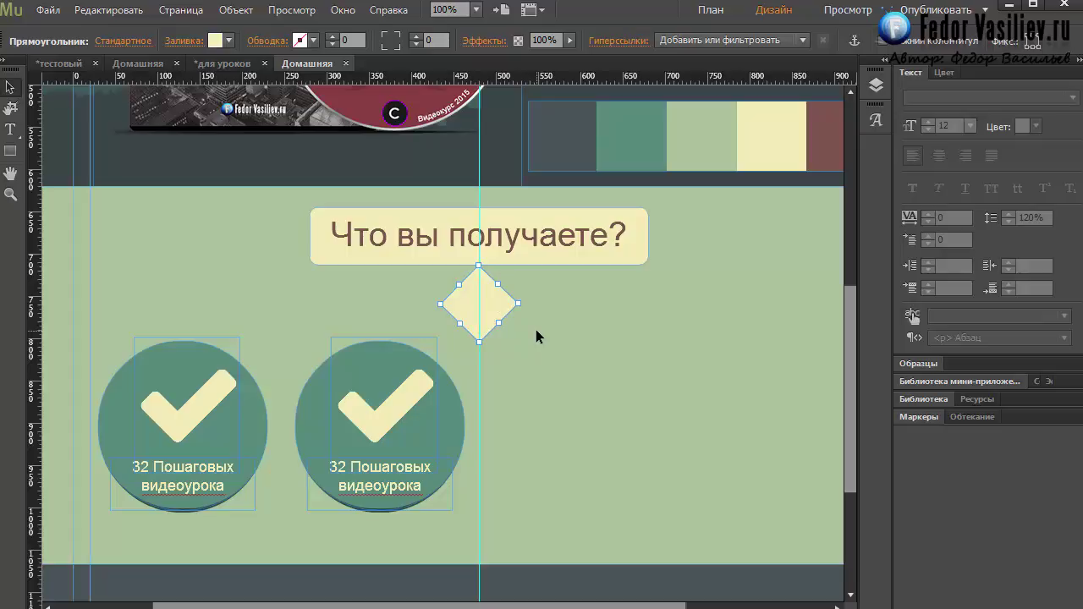
# Nudge the diamond up until its side corners line up with the banner's lower edge and its upper half is behind the heading
pyautogui.hotkey('shift', 'Up')
pyautogui.hotkey('shift', 'Up')
pyautogui.hotkey('shift', 'Up')
pyautogui.hotkey('shift', 'Up')
pyautogui.hotkey('shift', 'Up')
pyautogui.hotkey('shift', 'Up')
pyautogui.hotkey('shift', 'Up')
pyautogui.hotkey('shift', 'Up')
pyautogui.hotkey('shift', 'Up')
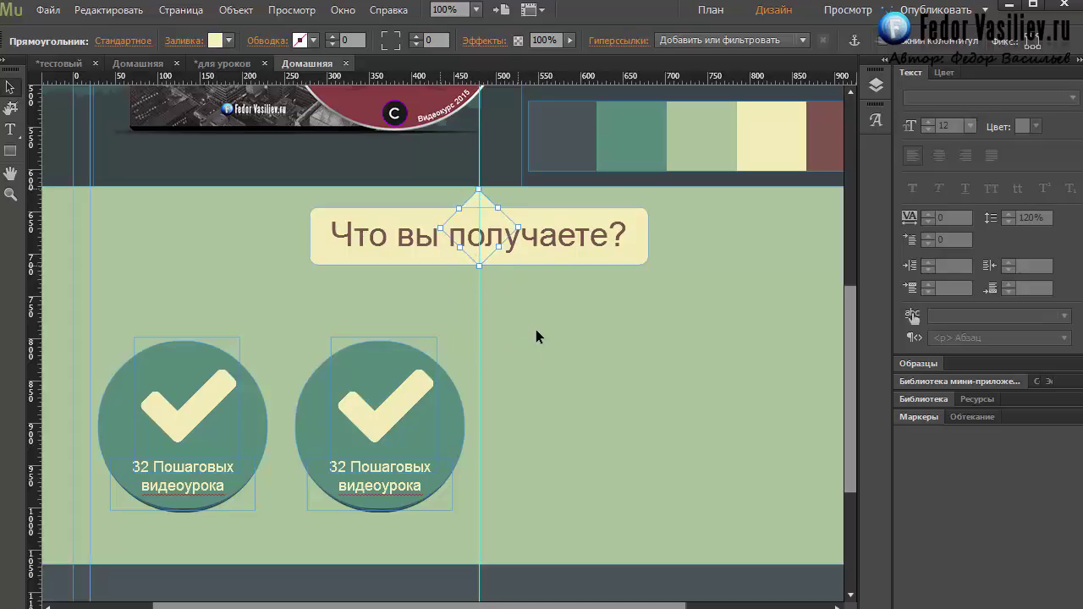
pyautogui.hotkey('shift', 'Down')
pyautogui.hotkey('shift', 'Down')
pyautogui.hotkey('shift', 'Down')
pyautogui.hotkey('shift', 'Down')
pyautogui.hotkey('shift', 'Down')
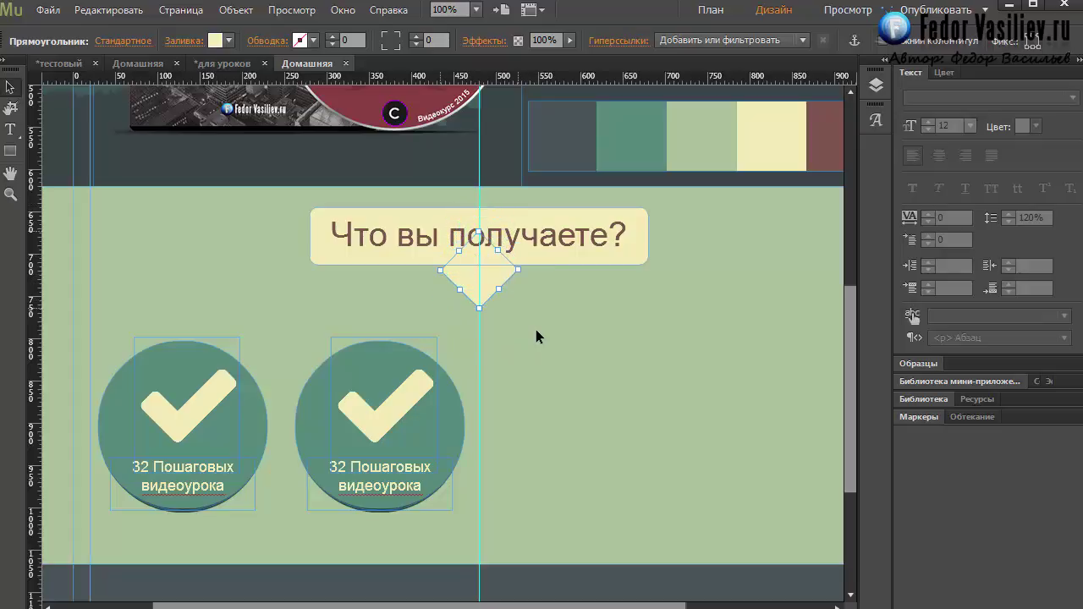
pyautogui.press('Up')
pyautogui.press('Up')
pyautogui.press('Up')
pyautogui.press('Up')
pyautogui.press('Up')
pyautogui.press('Up')
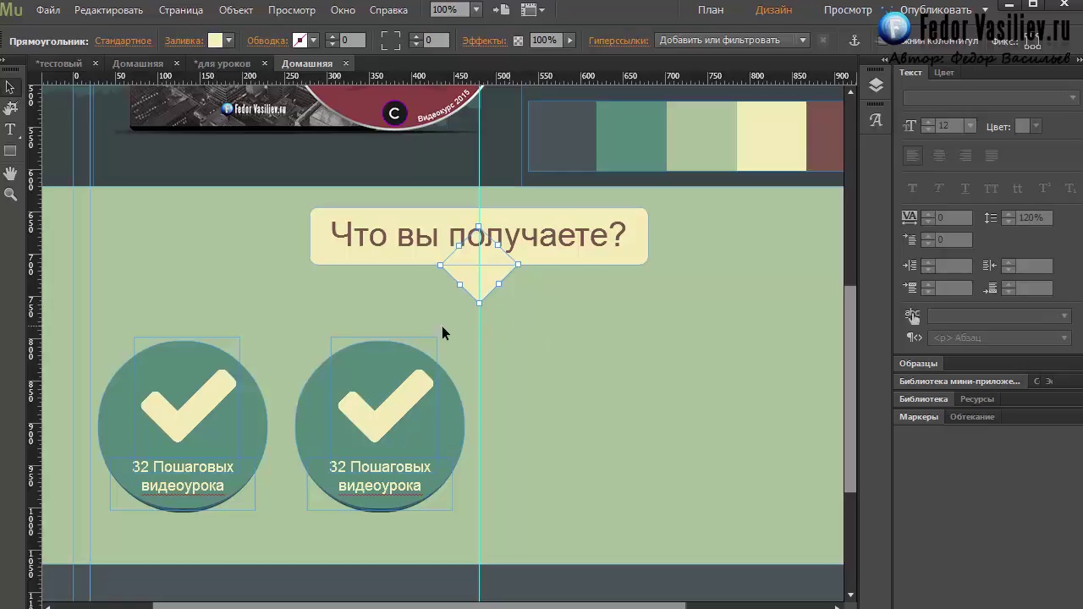
# Preview the page in the browser to check the repositioned arrow under the "Что вы получаете?" banner
pyautogui.click(411, 317)
pyautogui.click(48, 9)
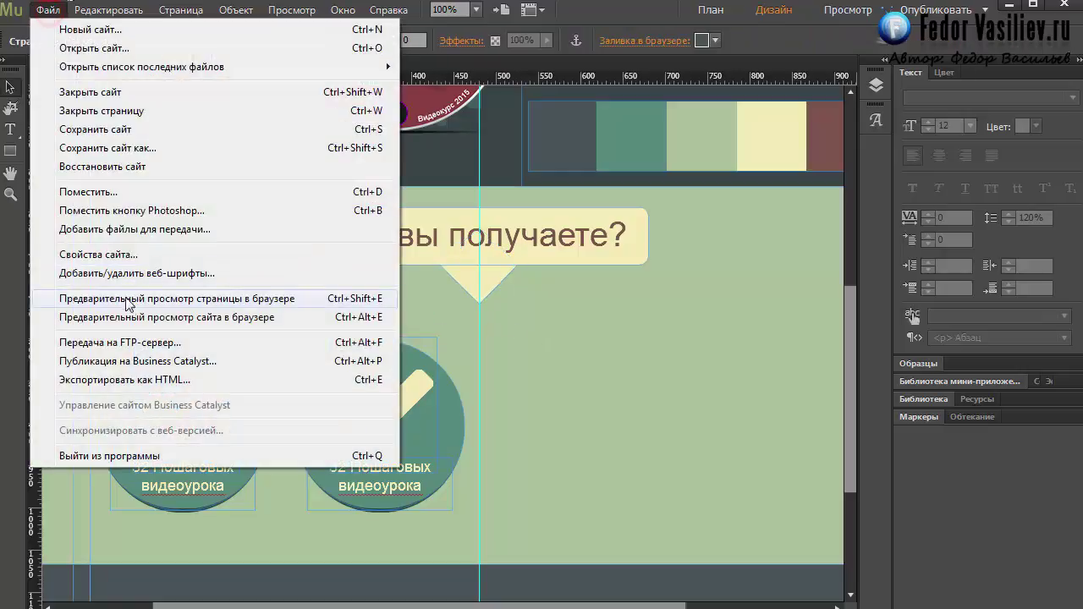
pyautogui.click(126, 299)
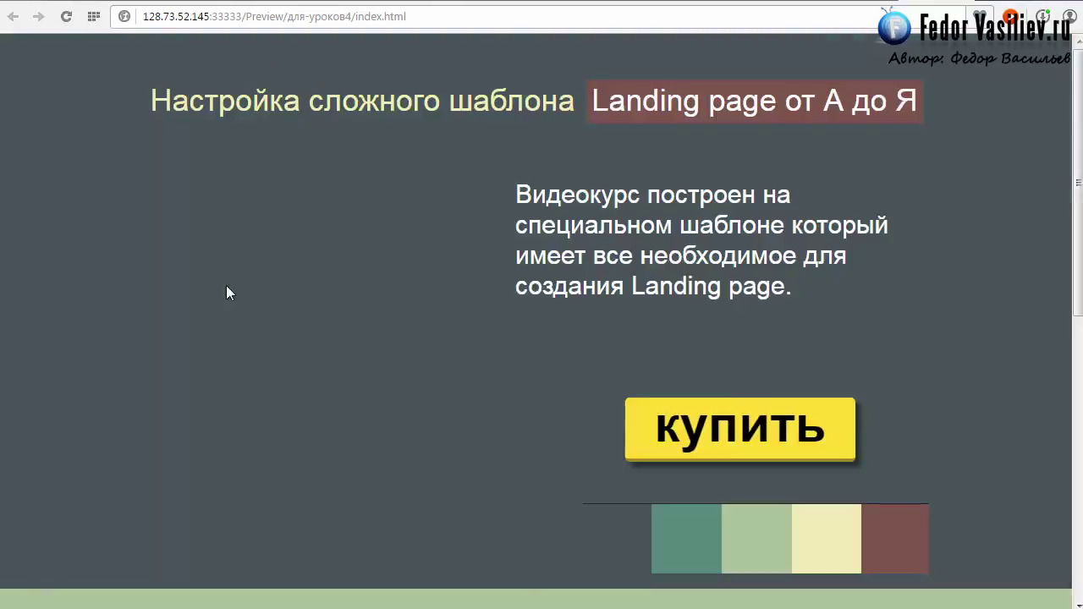
pyautogui.scroll(-7, 226, 292)
pyautogui.scroll(3, 227, 285)
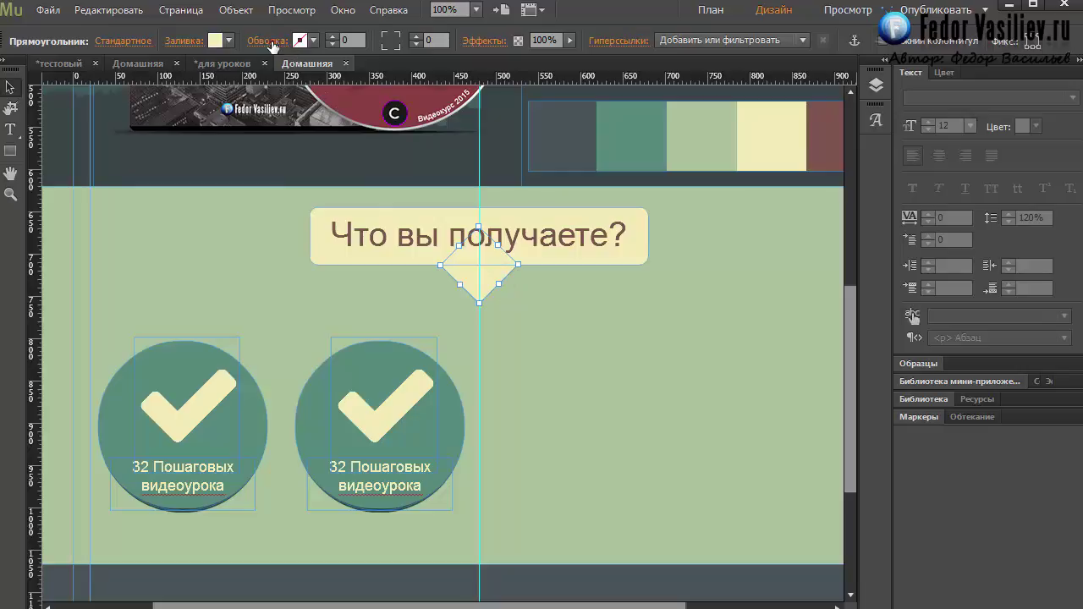
# Unlink the diamond's stroke widths and set only the bottom and right sides to 1
pyautogui.click(269, 41)
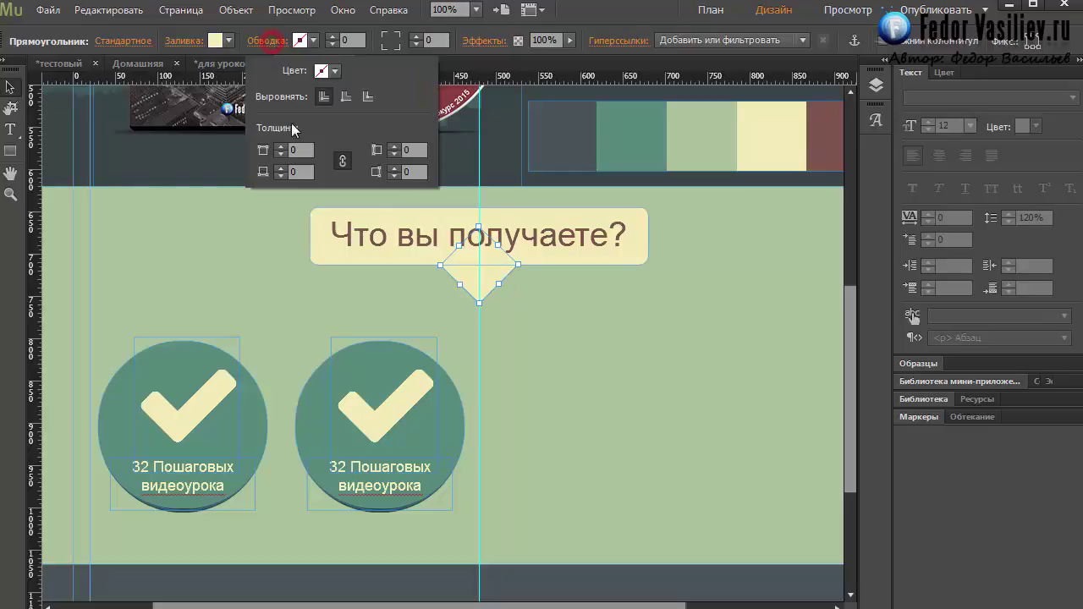
pyautogui.click(343, 161)
pyautogui.click(280, 169)
pyautogui.click(394, 169)
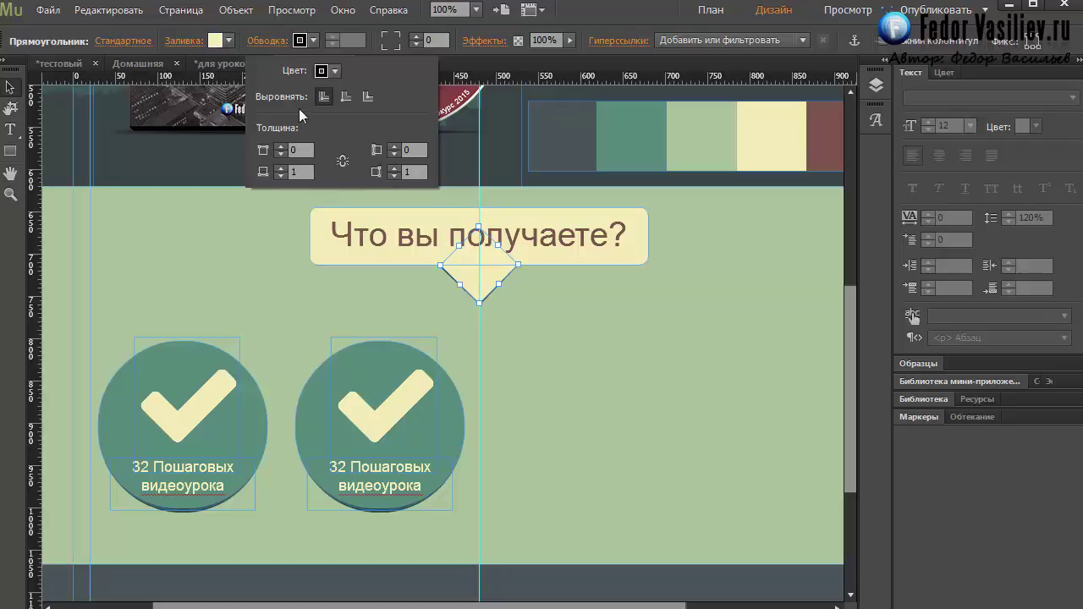
# Sample the diamond's cream fill as its stroke colour and darken it into a subtle outline
pyautogui.click(320, 71)
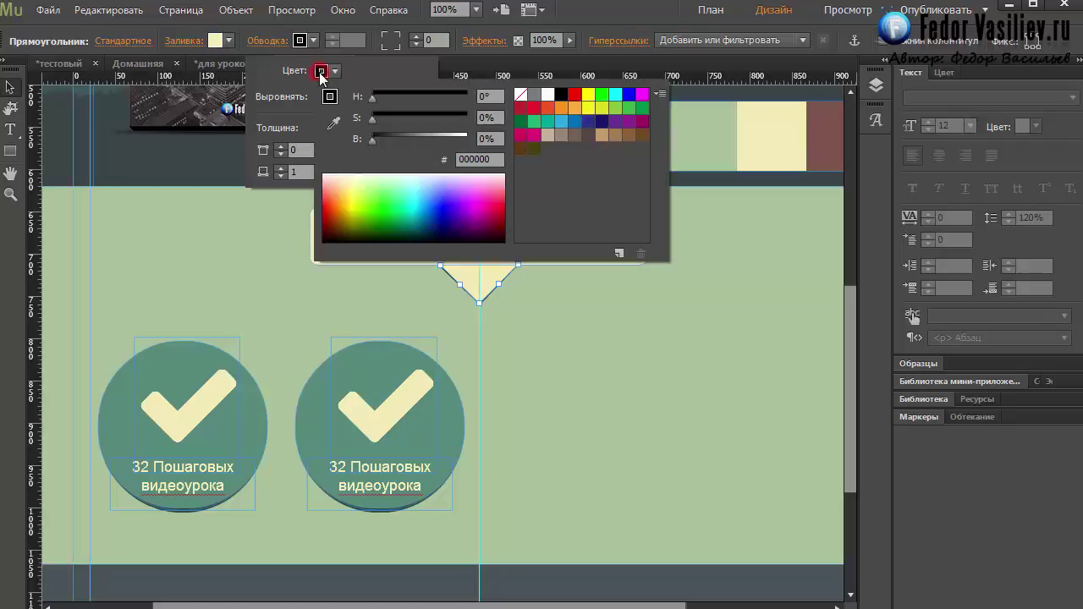
pyautogui.click(333, 123)
pyautogui.click(466, 283)
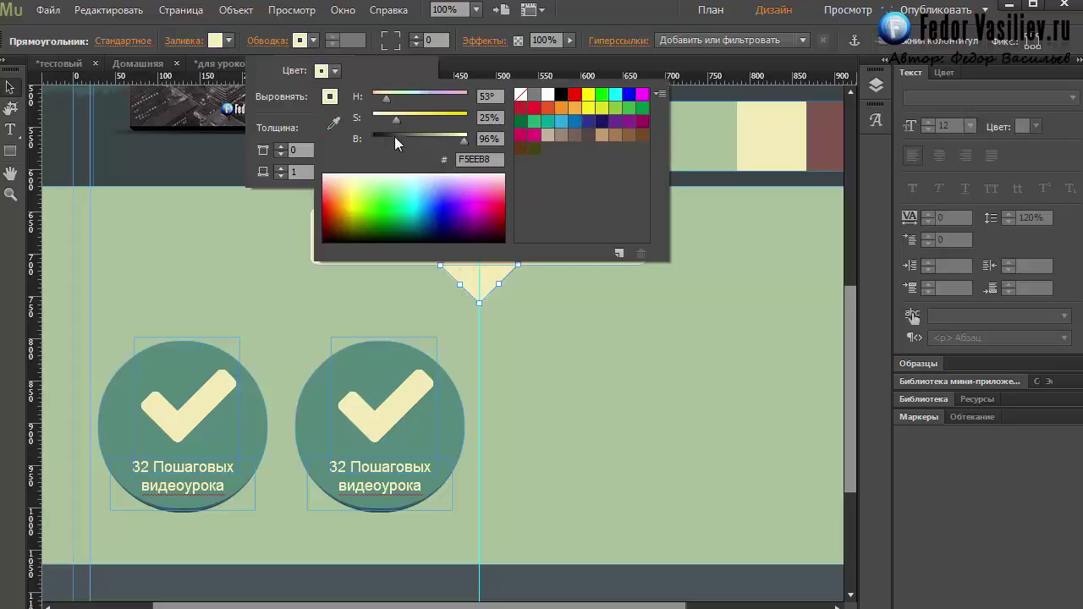
pyautogui.click(517, 282)
pyautogui.click(579, 344)
# Preview the page in the browser and compare the outlined arrow with the one on the sample page
pyautogui.click(48, 9)
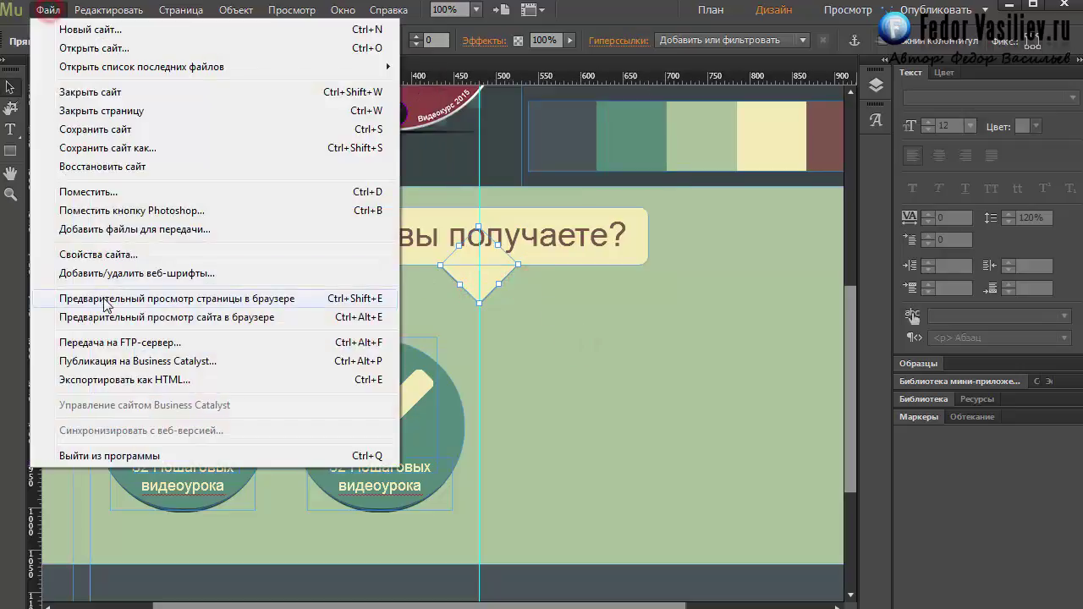
pyautogui.click(102, 297)
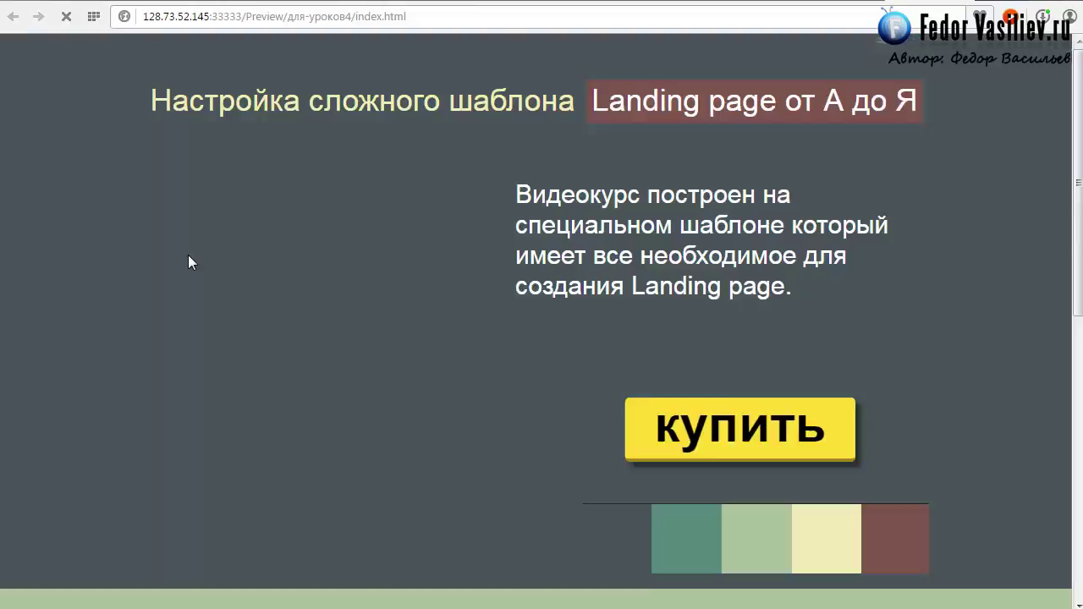
pyautogui.scroll(-4, 188, 255)
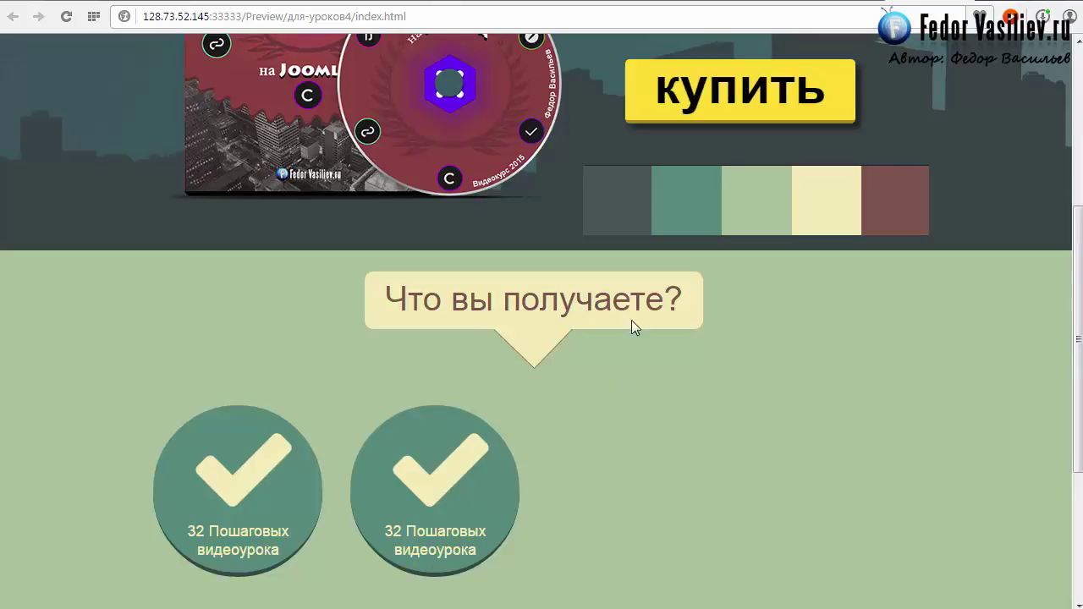
pyautogui.click(849, 2)
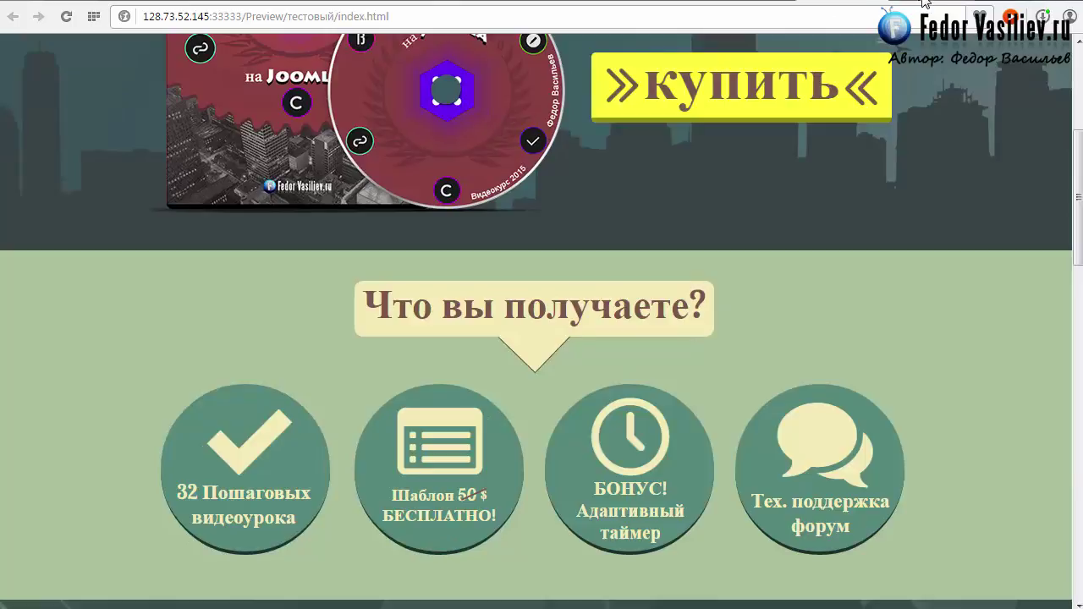
pyautogui.click(846, 2)
pyautogui.scroll(-2, 260, 335)
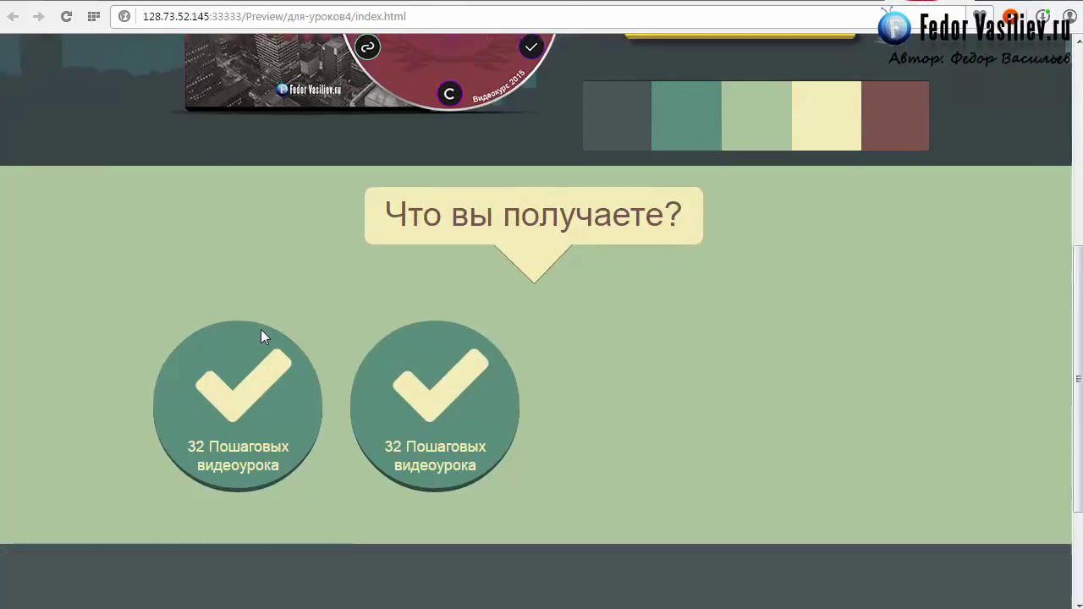
pyautogui.scroll(1, 182, 208)
pyautogui.scroll(1, 166, 312)
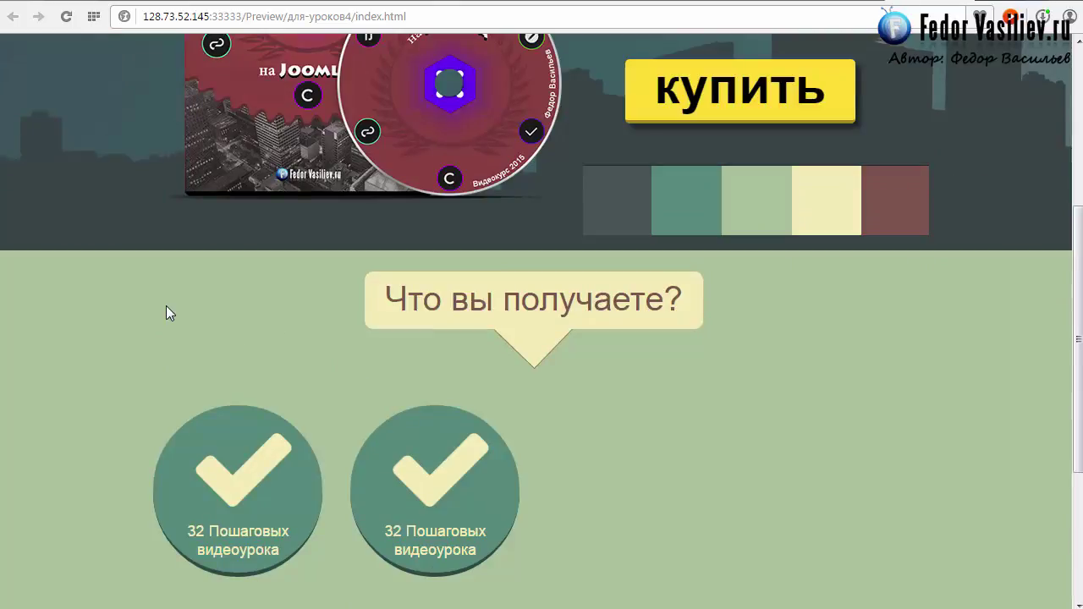